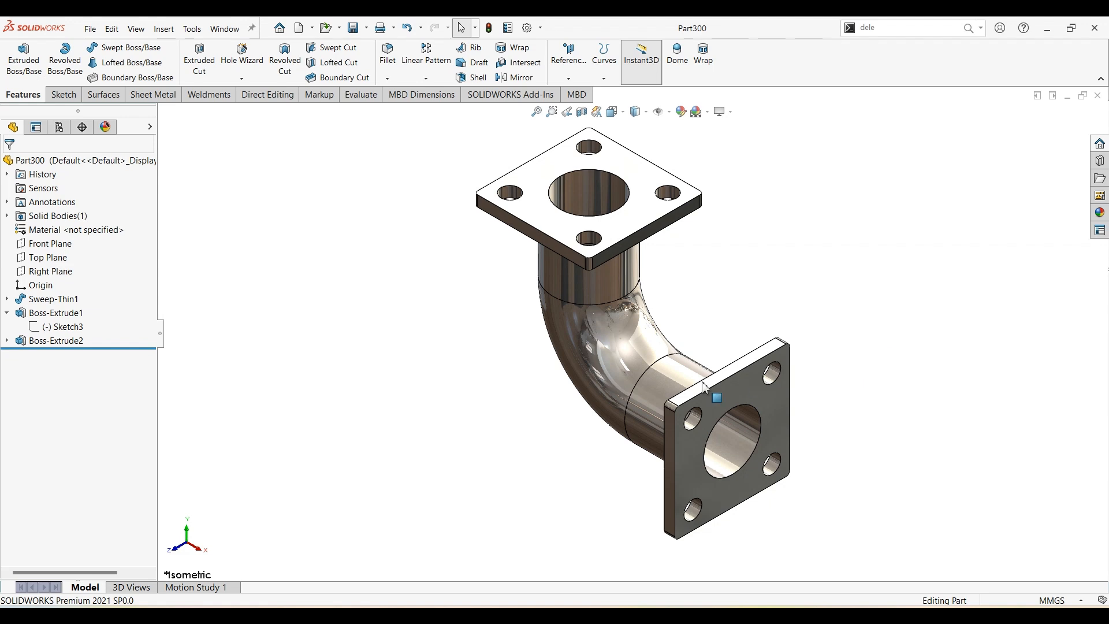
# Check the dimensions in the Part300_dwg.PDF drawing and create a new part document
pyautogui.click(513, 614)
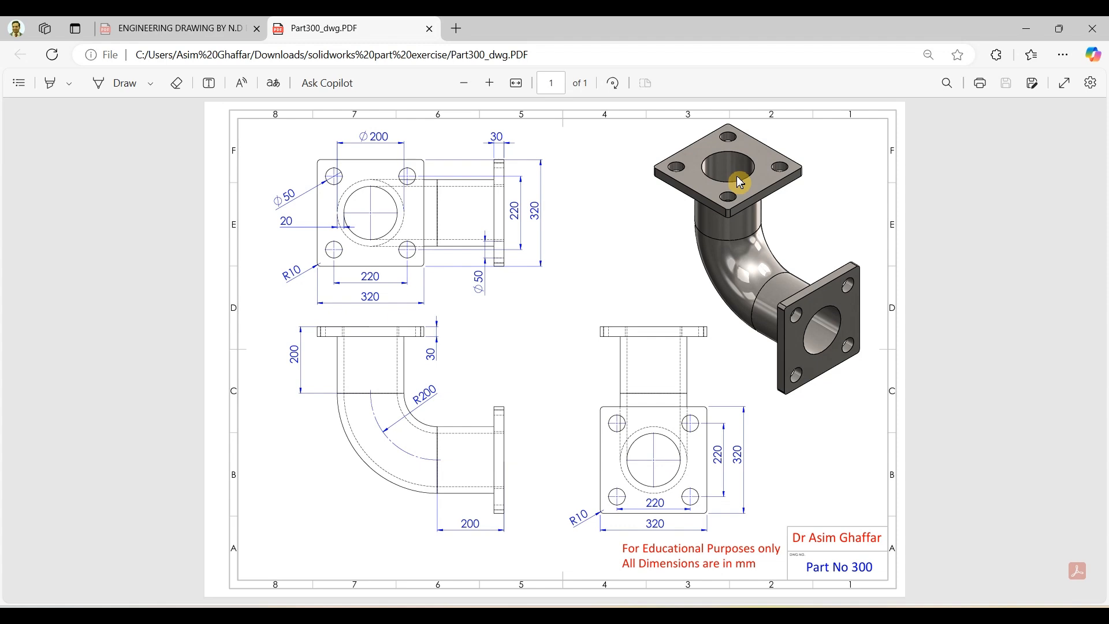
pyautogui.click(1026, 28)
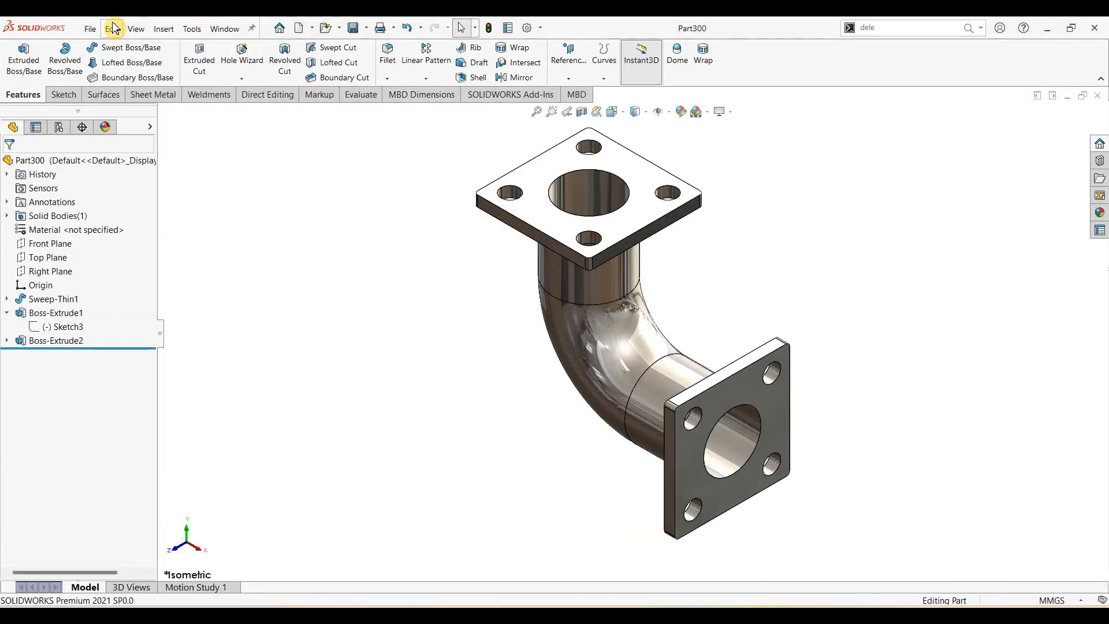
pyautogui.click(93, 33)
pyautogui.click(99, 45)
pyautogui.click(620, 430)
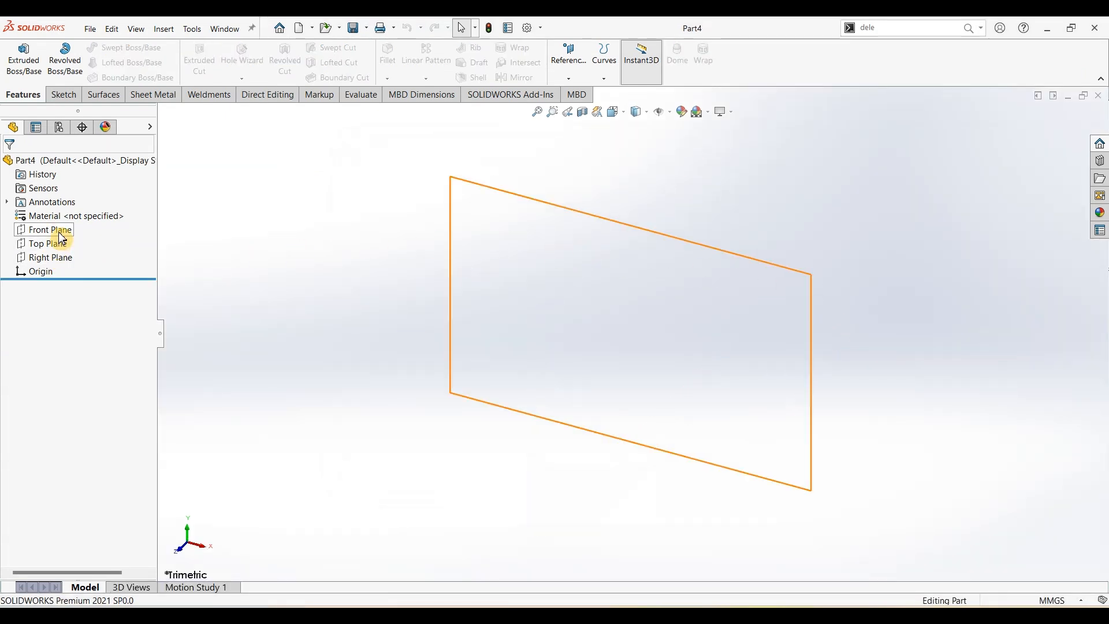
# Start a sketch on the Front Plane and draw a vertical line about 55 mm long downward from the origin
pyautogui.click(49, 229)
pyautogui.click(64, 95)
pyautogui.click(18, 56)
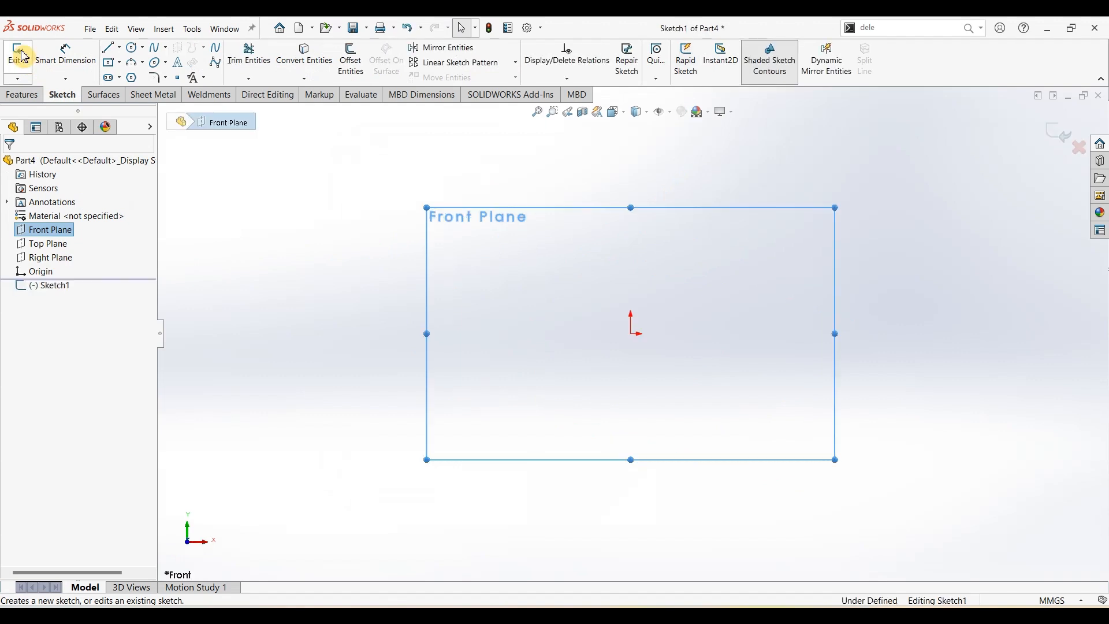
pyautogui.click(108, 47)
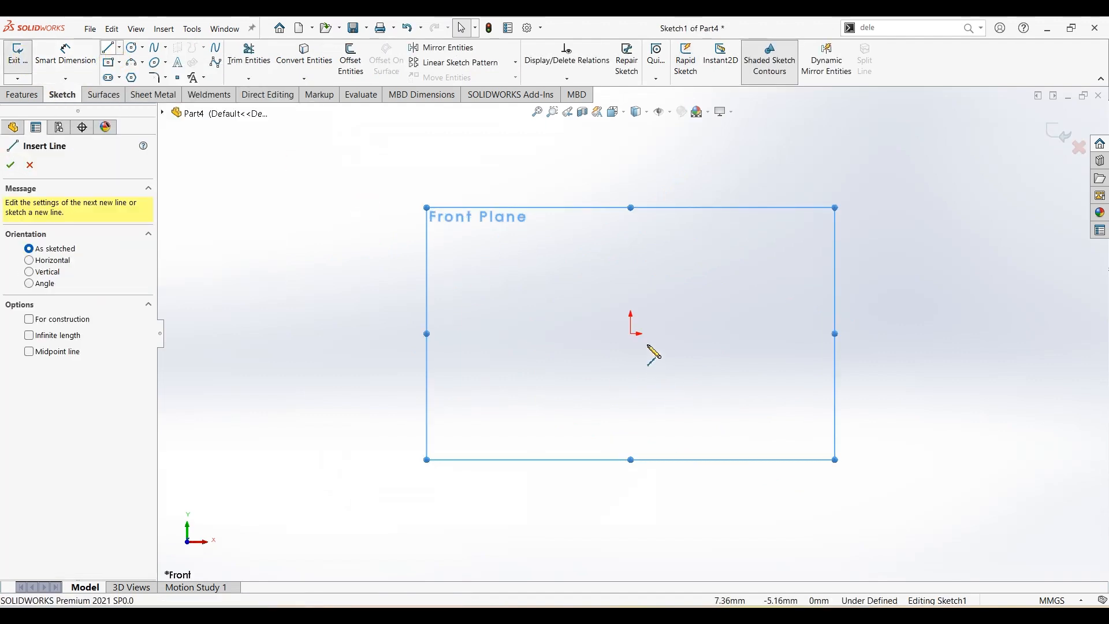
pyautogui.click(630, 335)
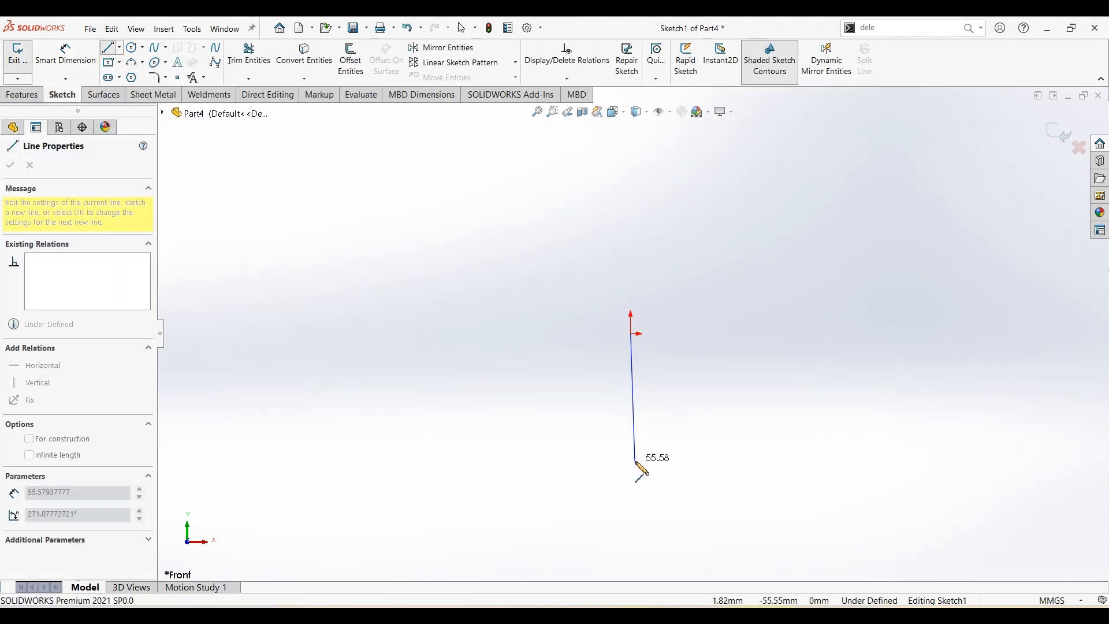
pyautogui.click(629, 459)
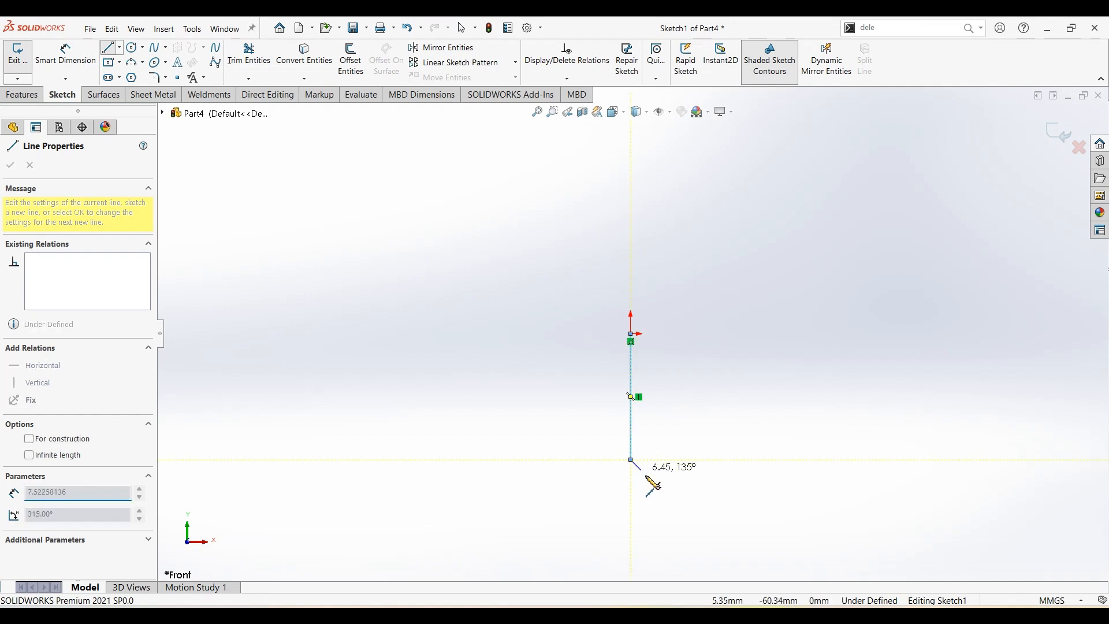
# Continue the path with a 90° tangent arc of about 54 mm radius and a horizontal line away from its end
pyautogui.scroll(2, 672, 507)
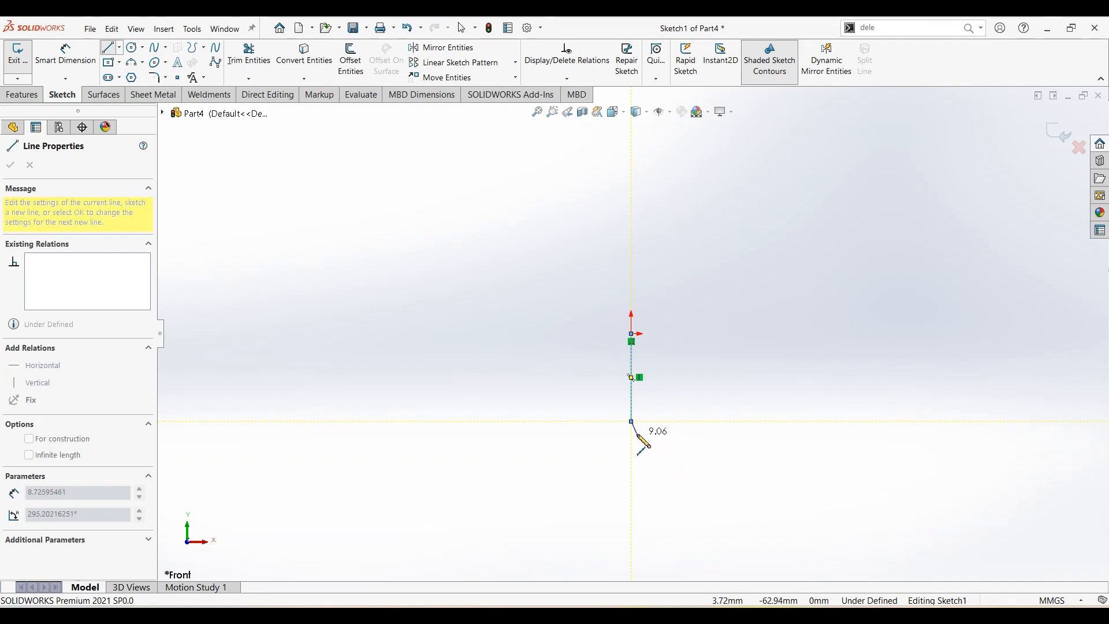
pyautogui.moveTo(630, 421)
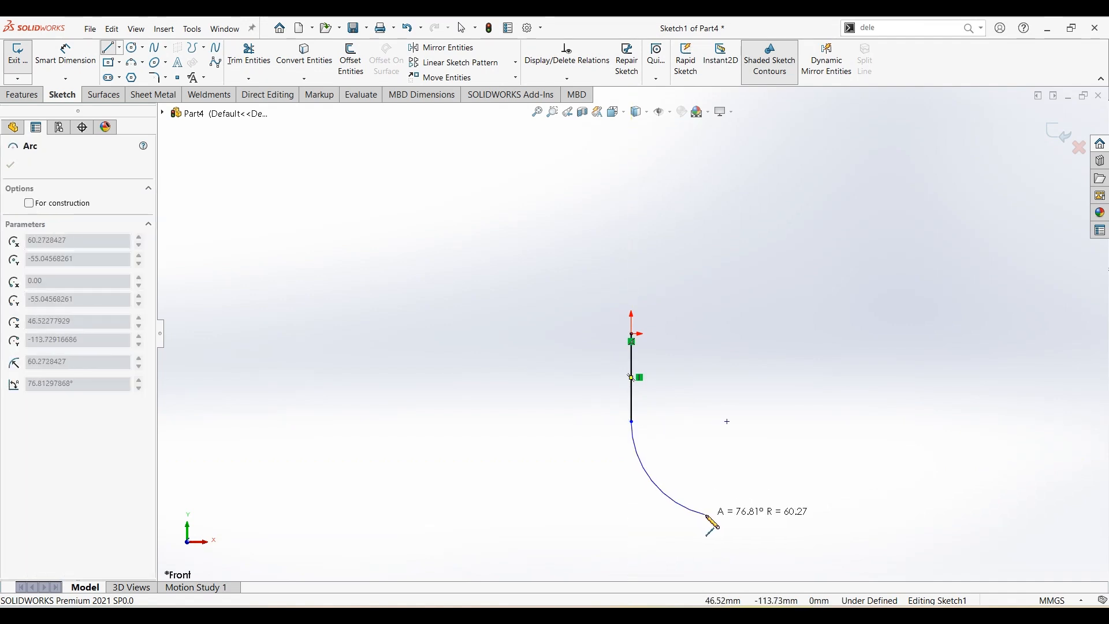
pyautogui.click(717, 506)
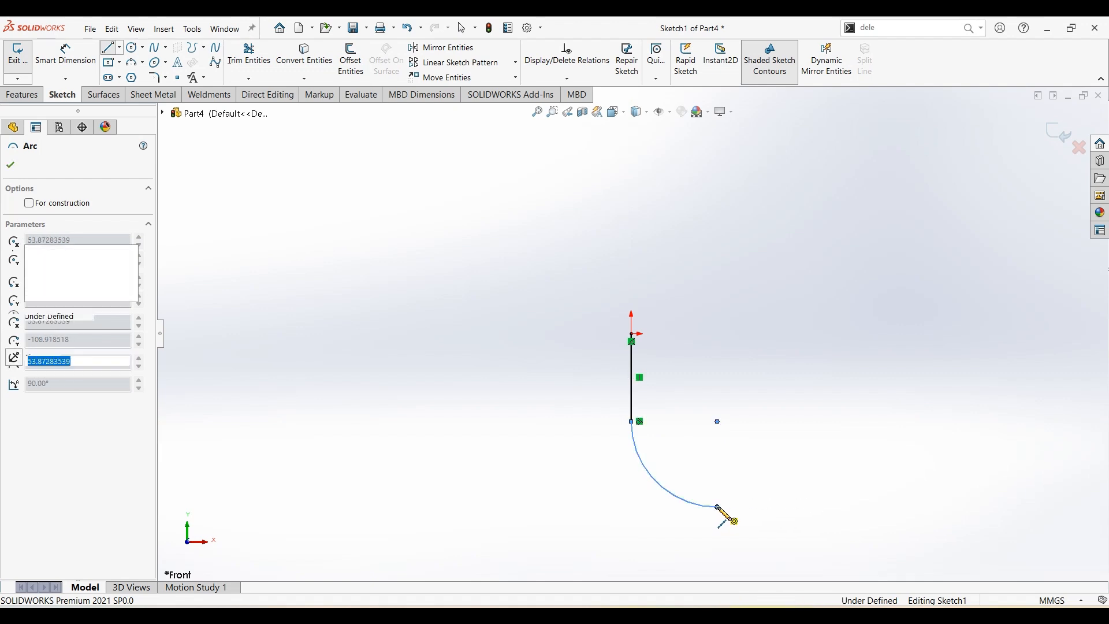
pyautogui.click(844, 508)
pyautogui.press('Escape')
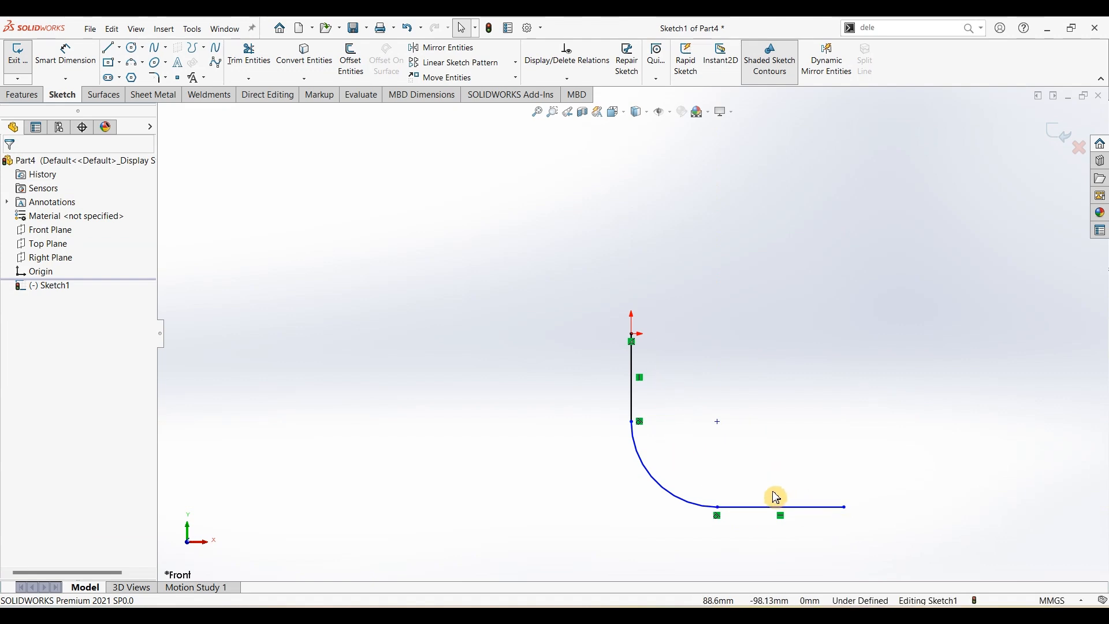
# Dimension the vertical line's length at 200 mm
pyautogui.click(67, 58)
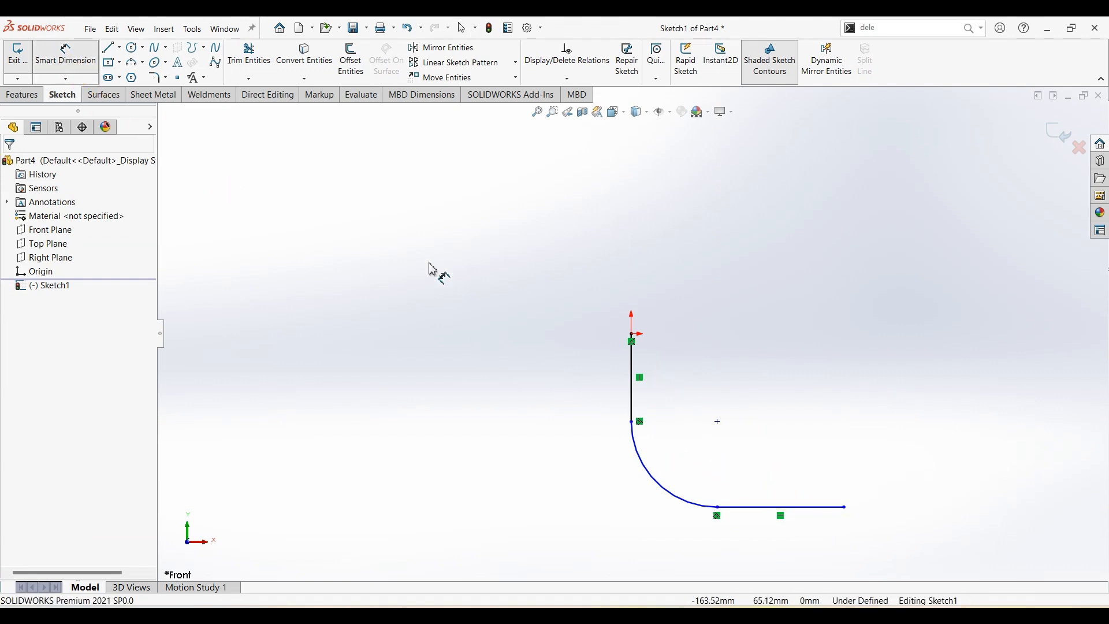
pyautogui.click(631, 379)
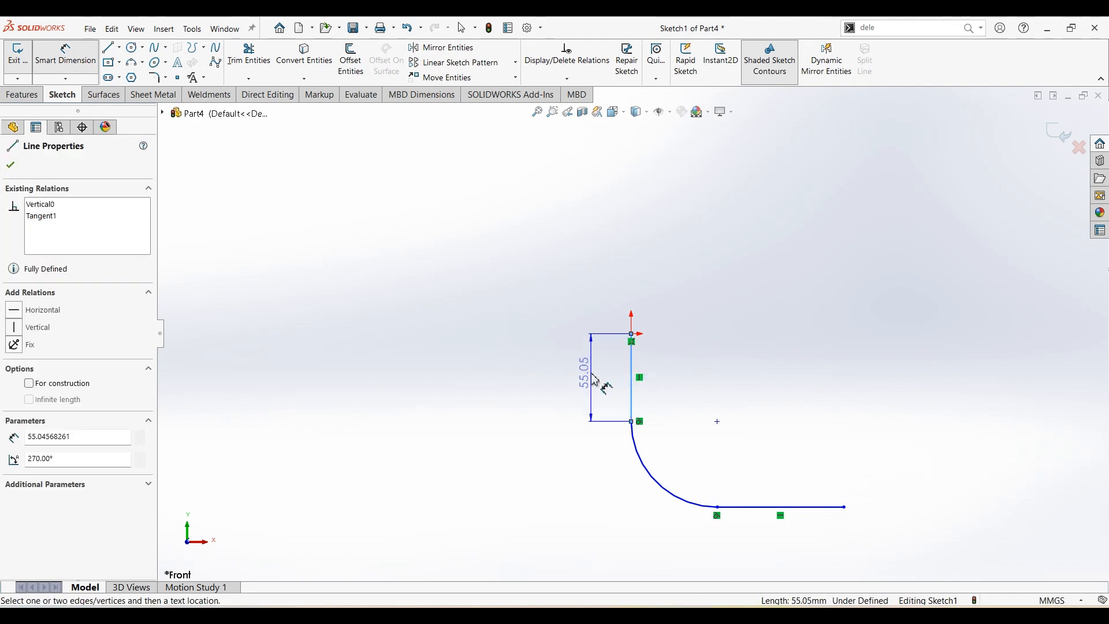
pyautogui.click(595, 378)
pyautogui.write('200')
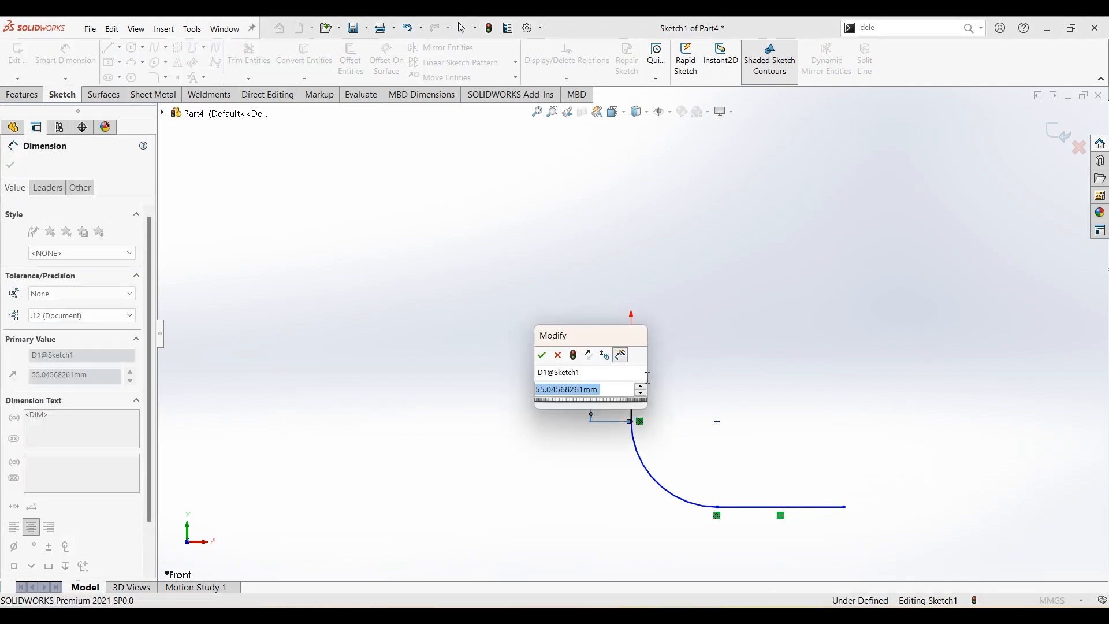
pyautogui.press('Return')
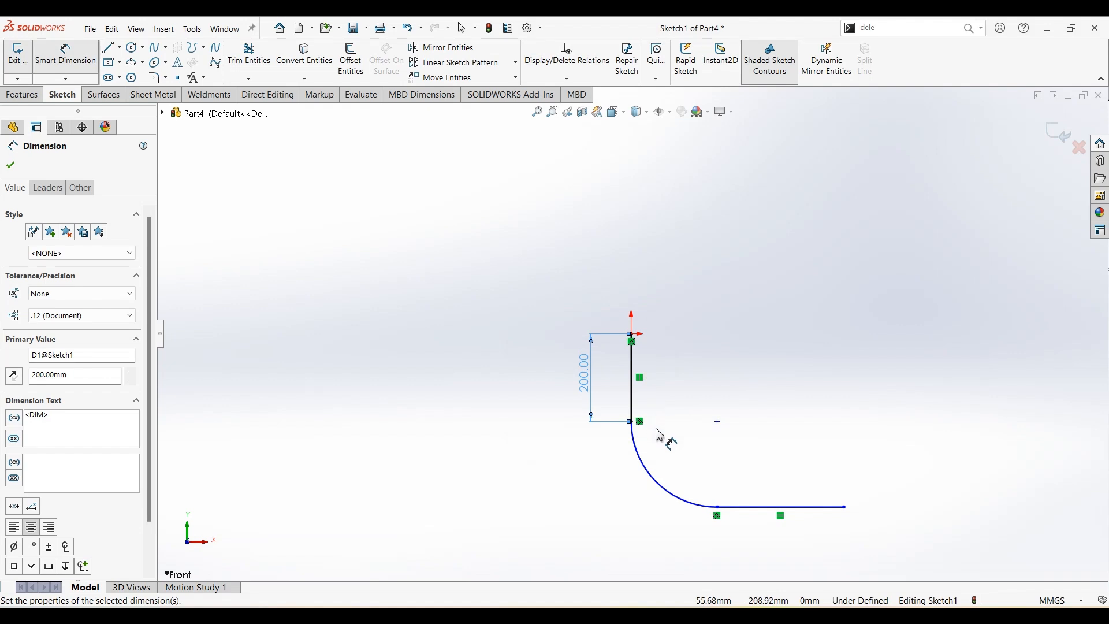
# Dimension the tangent arc's radius at 200 mm
pyautogui.click(649, 473)
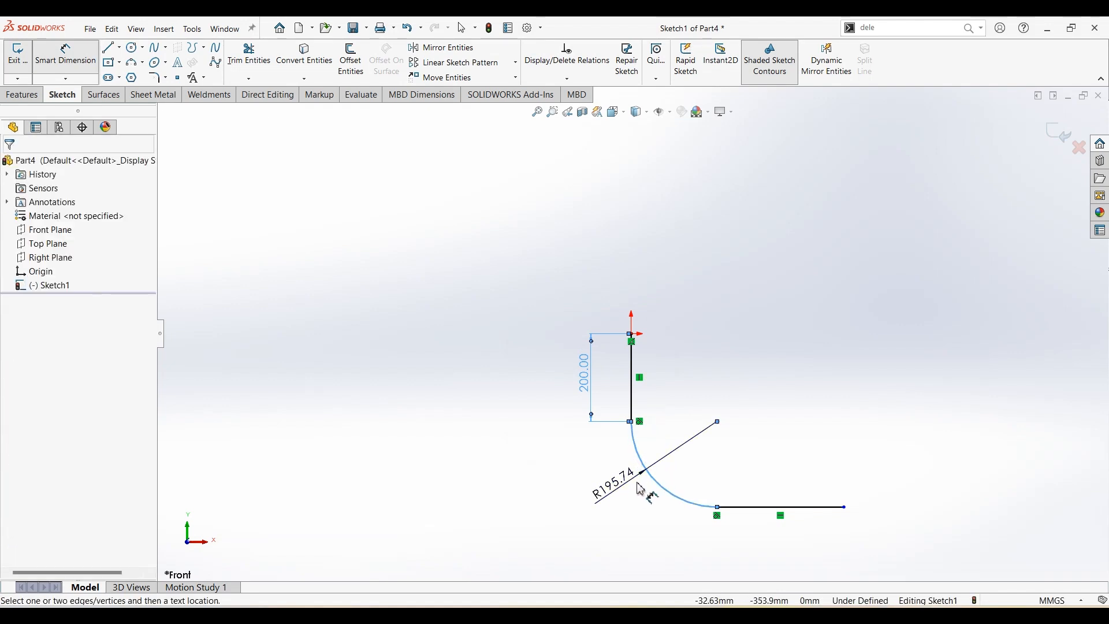
pyautogui.click(639, 489)
pyautogui.write('200')
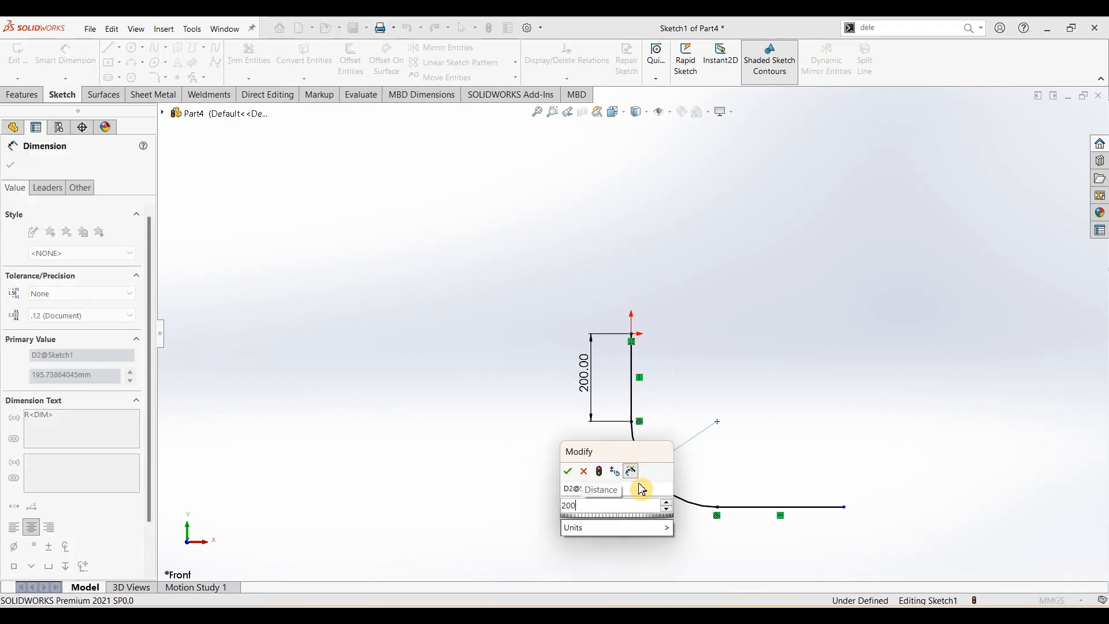
pyautogui.press('Return')
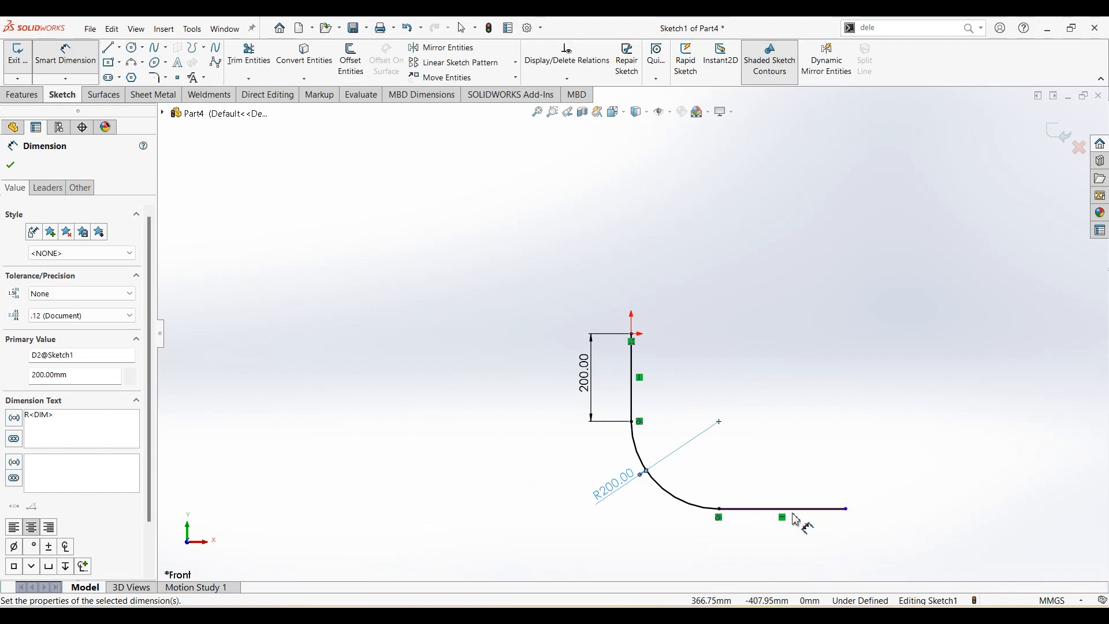
# Dimension the horizontal line's length at 200 mm and close the path sketch
pyautogui.click(797, 517)
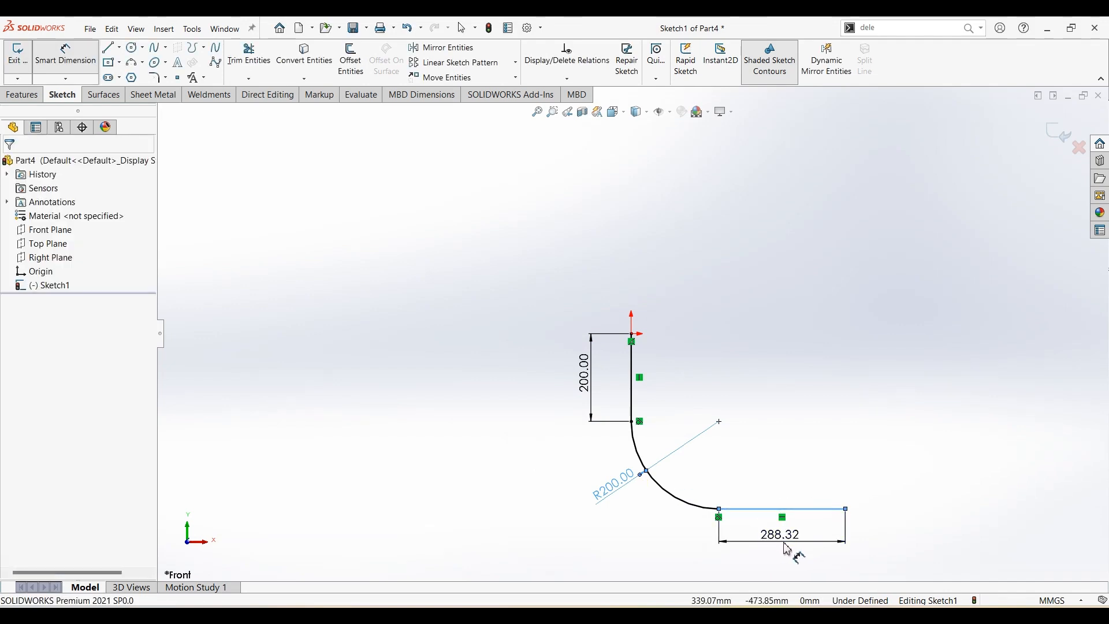
pyautogui.click(787, 549)
pyautogui.write('200')
pyautogui.press('Return')
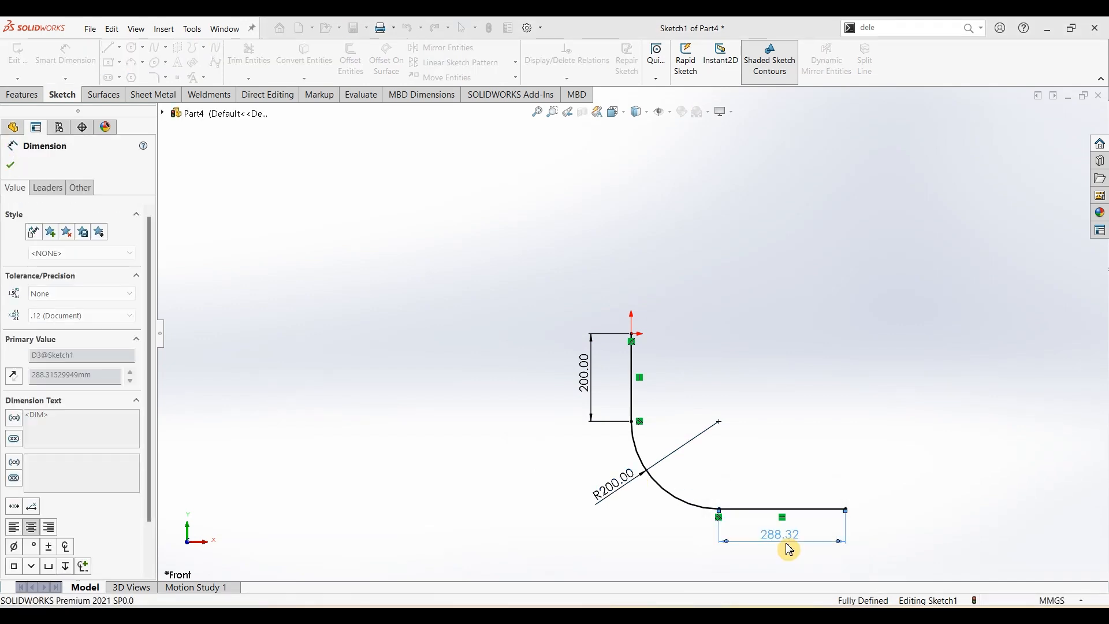
pyautogui.click(1055, 132)
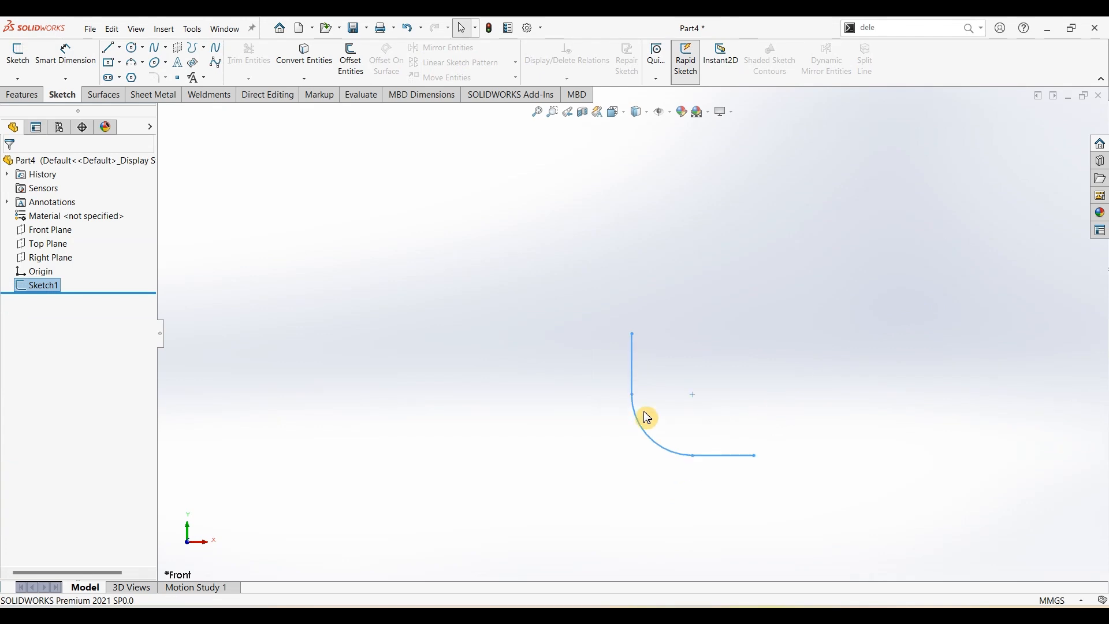
# Start a sketch on the Top Plane and draw a circle about 106 mm in diameter centred on the origin
pyautogui.click(58, 248)
pyautogui.moveTo(458, 364)
pyautogui.mouseDown(button='middle')
pyautogui.moveTo(470, 272)
pyautogui.moveTo(531, 241)
pyautogui.moveTo(488, 245)
pyautogui.mouseUp(button='middle')
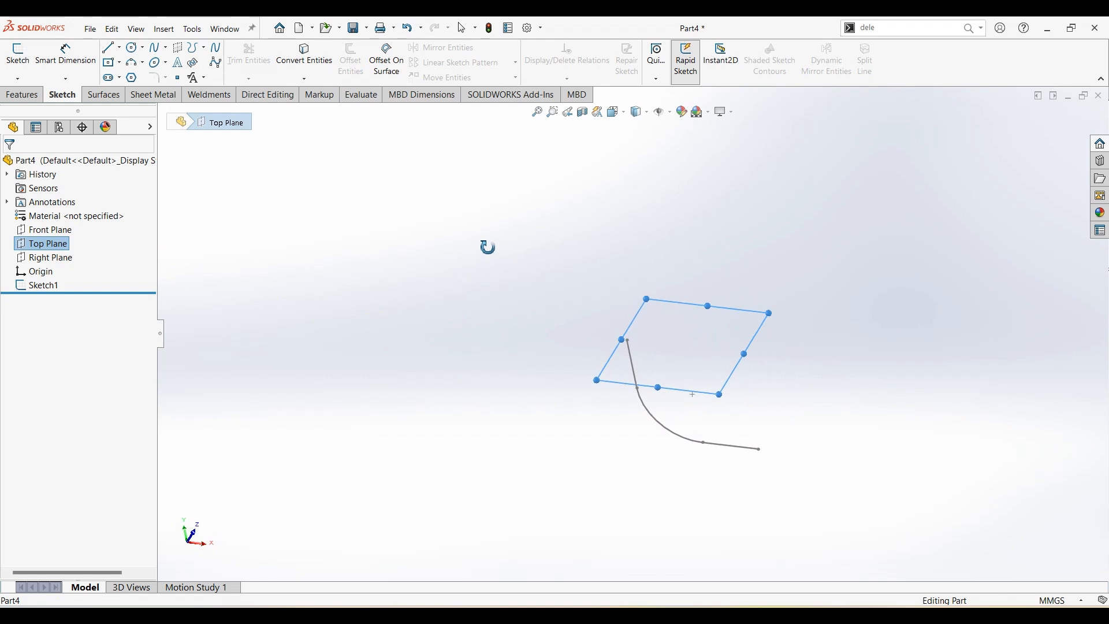
pyautogui.click(27, 69)
pyautogui.moveTo(366, 376)
pyautogui.mouseDown(button='middle')
pyautogui.moveTo(407, 381)
pyautogui.moveTo(392, 358)
pyautogui.mouseUp(button='middle')
pyautogui.click(132, 47)
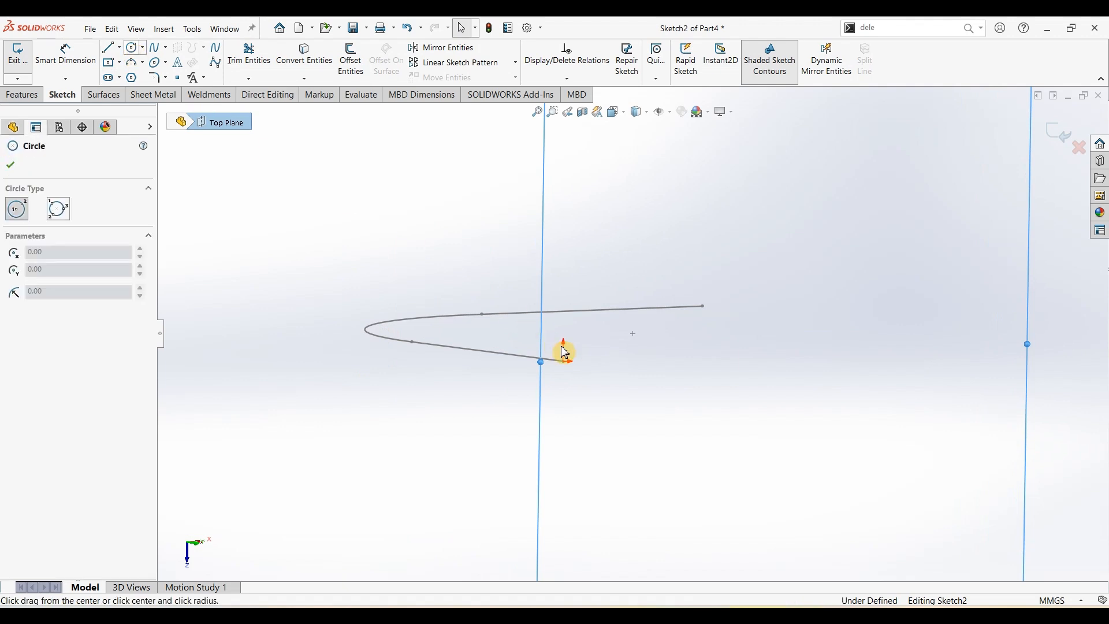
pyautogui.click(565, 361)
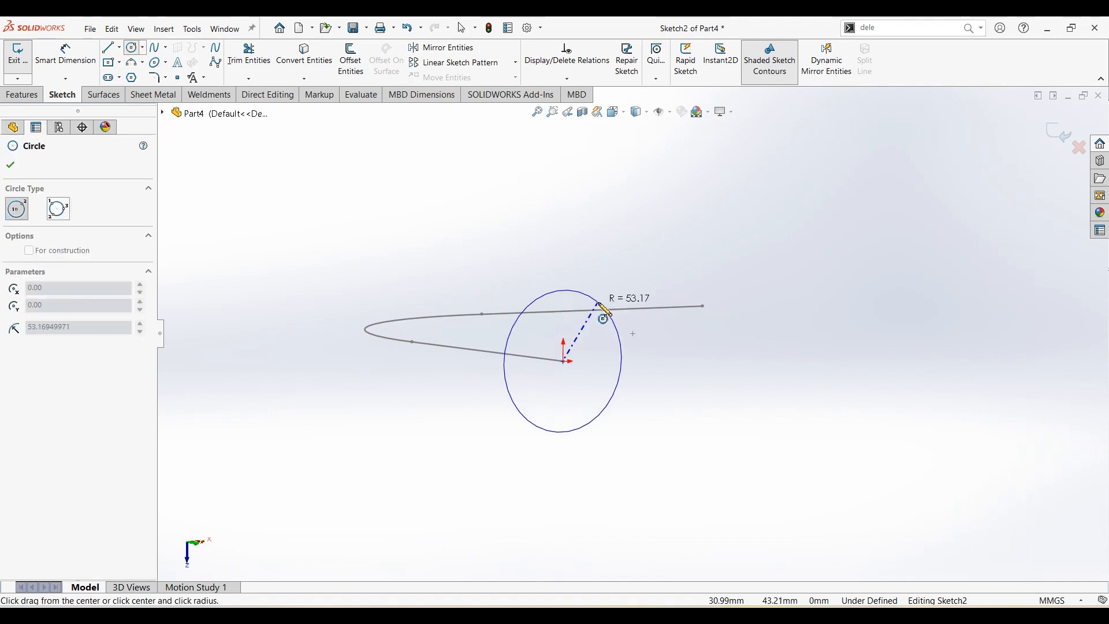
pyautogui.click(605, 312)
# Dimension the circle's diameter at 200 mm and close the profile sketch
pyautogui.click(65, 53)
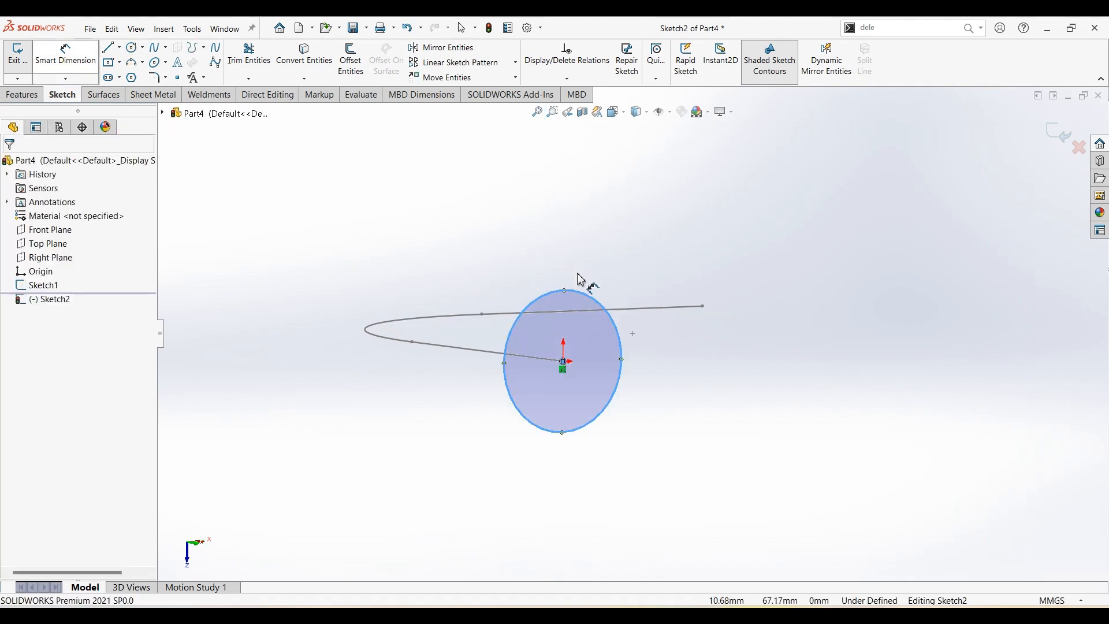
pyautogui.click(603, 291)
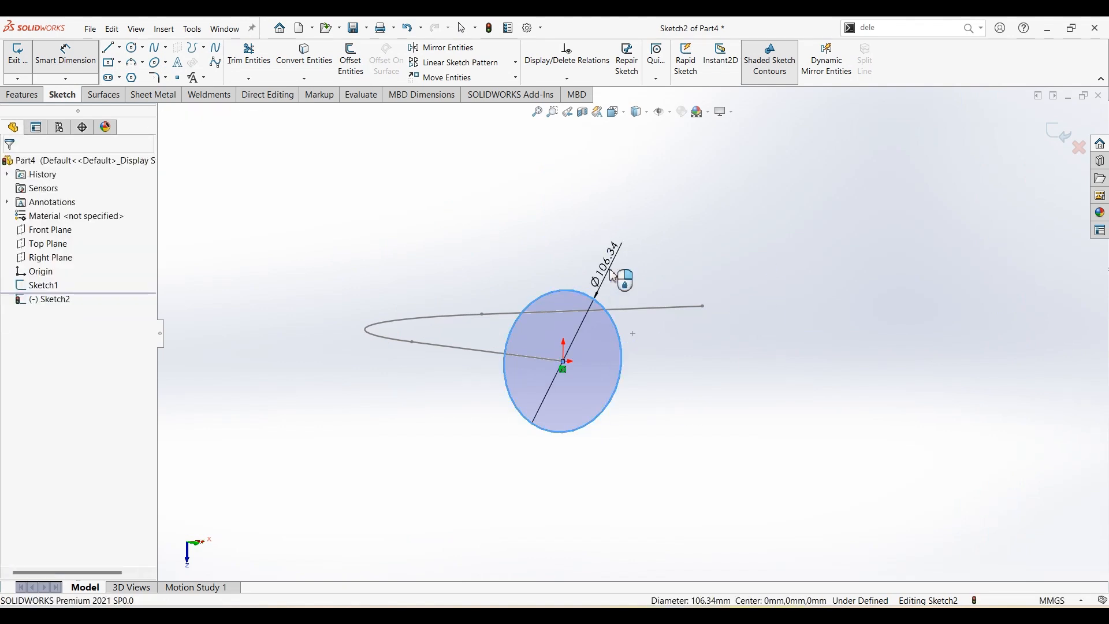
pyautogui.click(618, 277)
pyautogui.write('200')
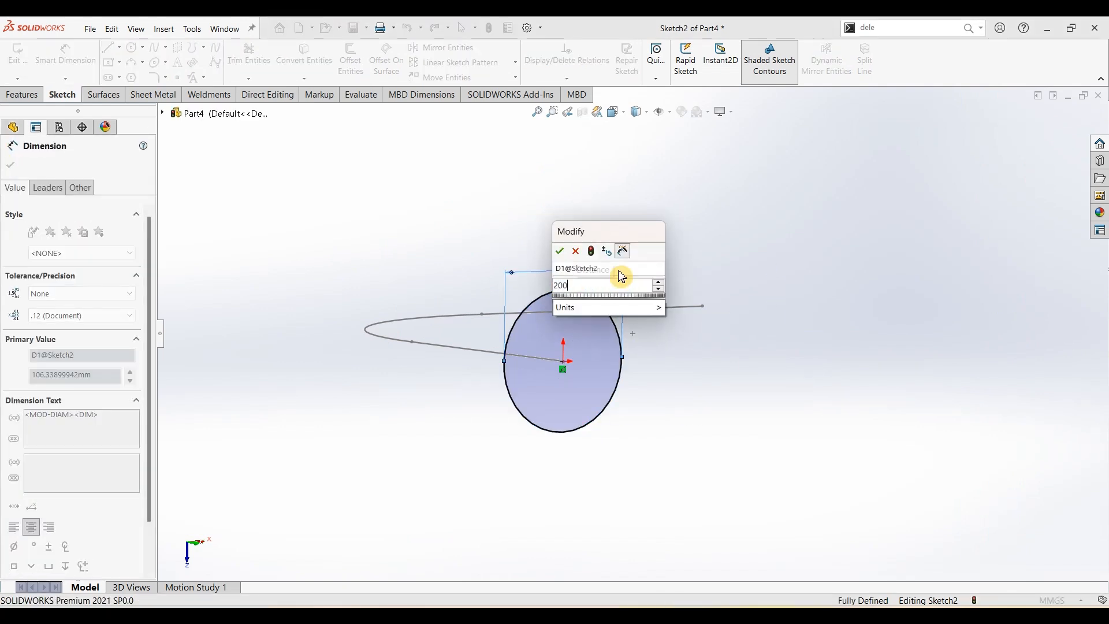
pyautogui.press('Return')
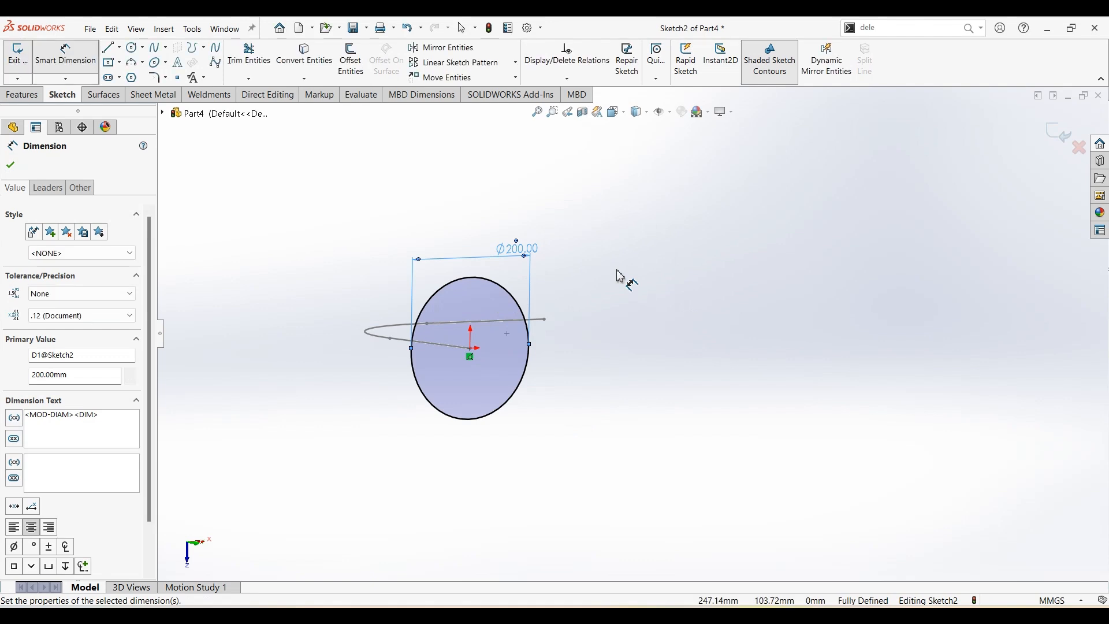
pyautogui.click(1061, 135)
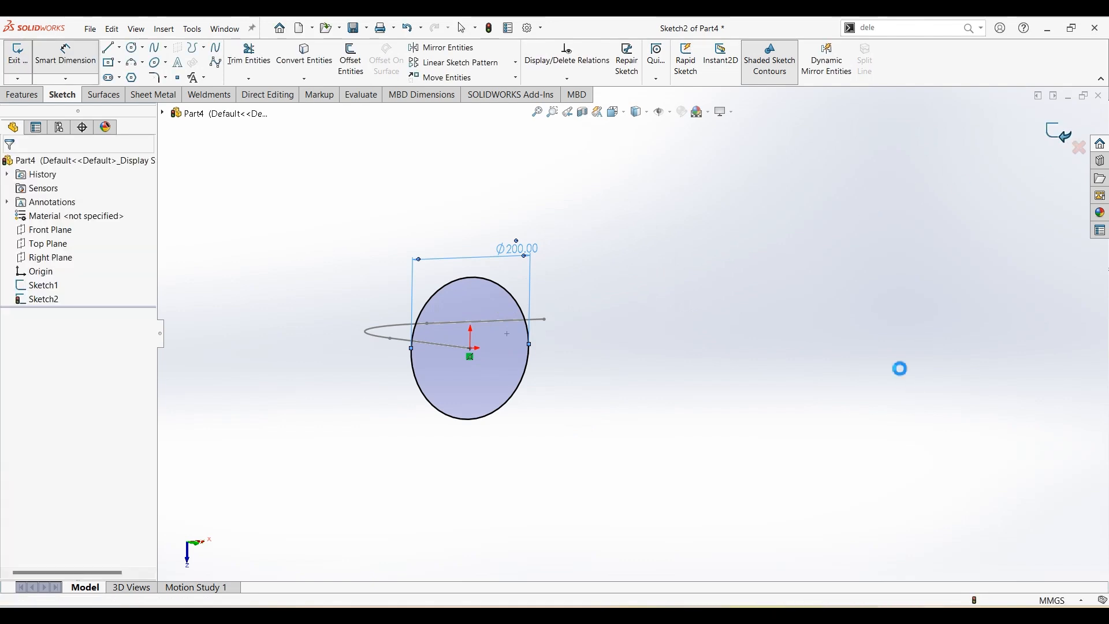
pyautogui.click(829, 373)
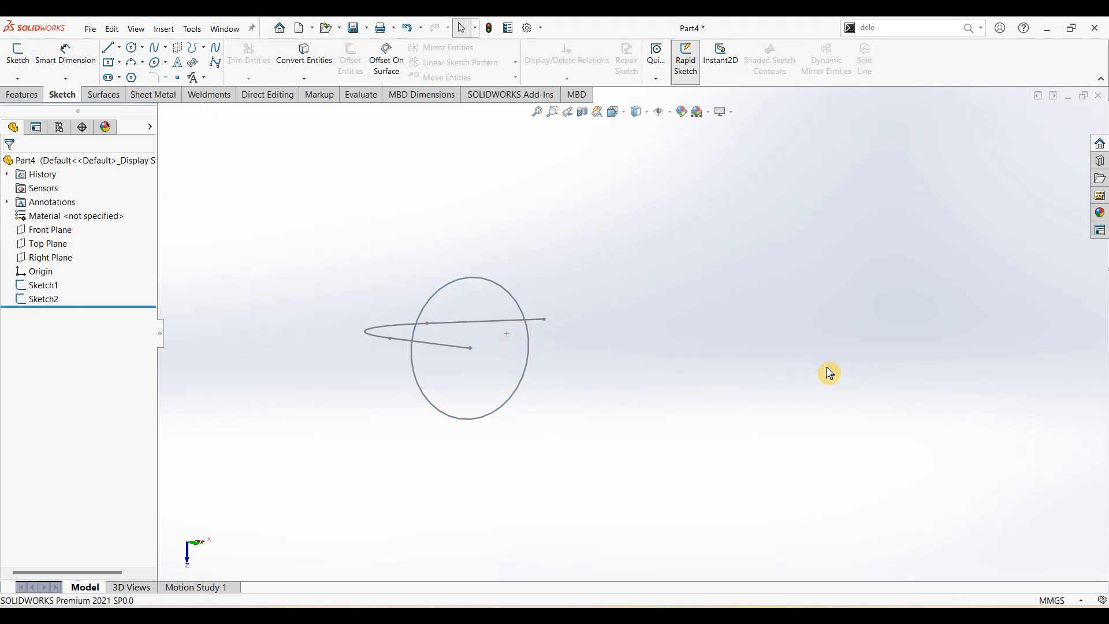
# Start a Swept Boss/Base with the 200 mm circle as profile and the bent line-and-arc sketch as path
pyautogui.hotkey('ctrl', '7')
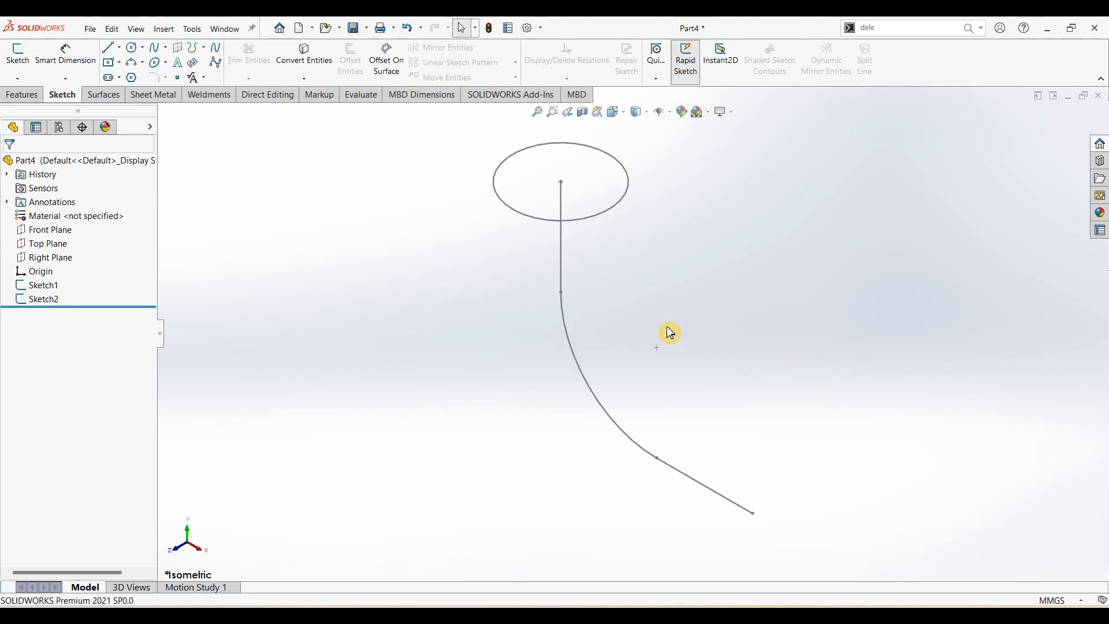
pyautogui.click(34, 99)
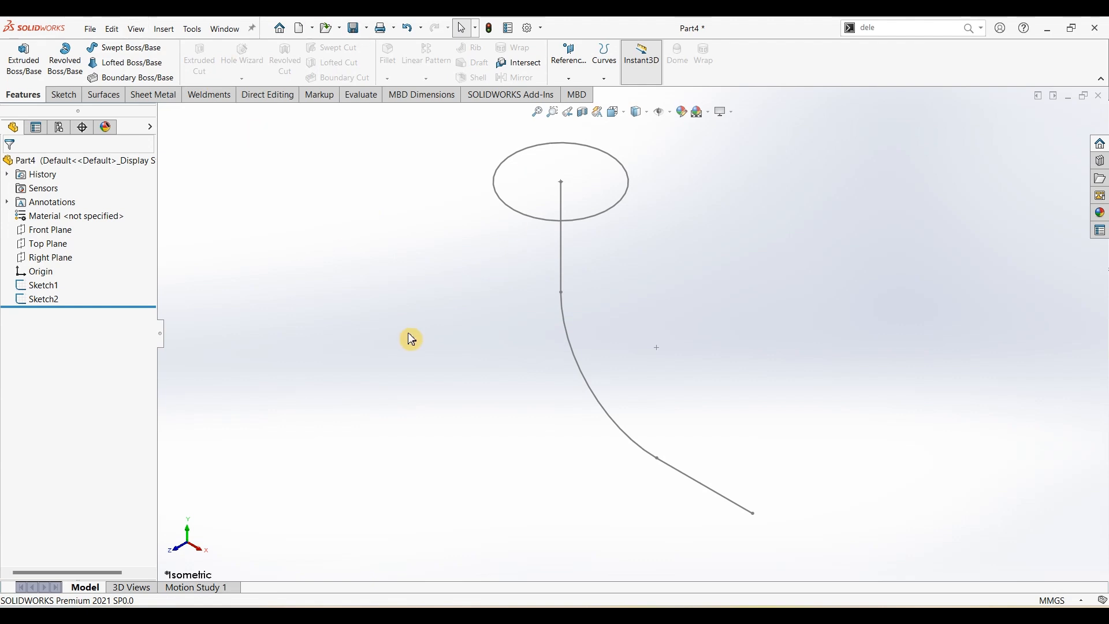
pyautogui.click(133, 48)
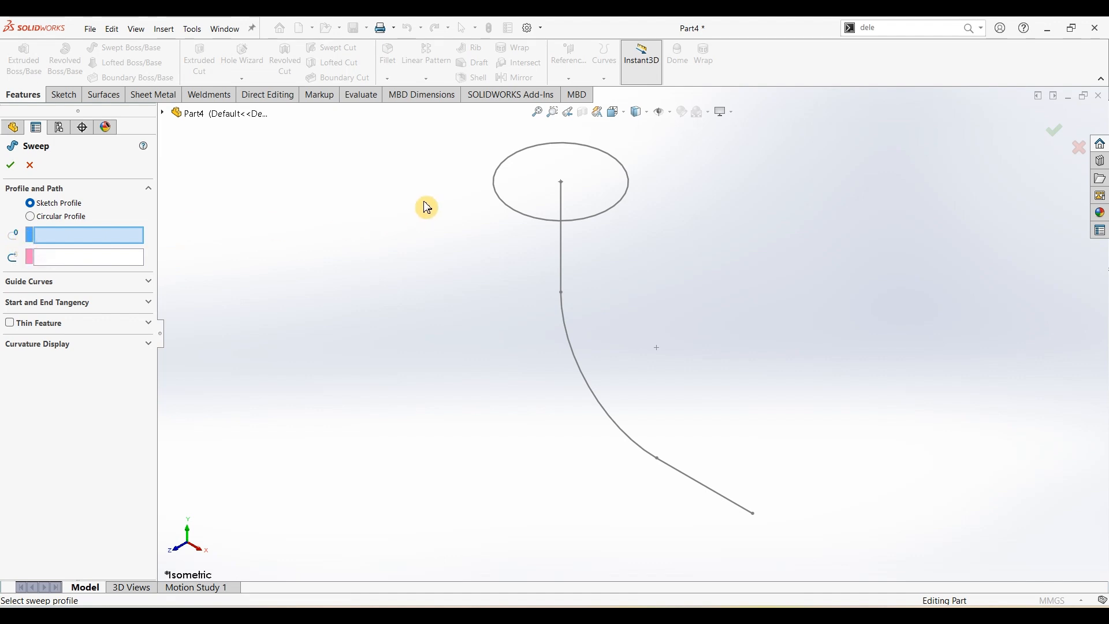
pyautogui.click(494, 189)
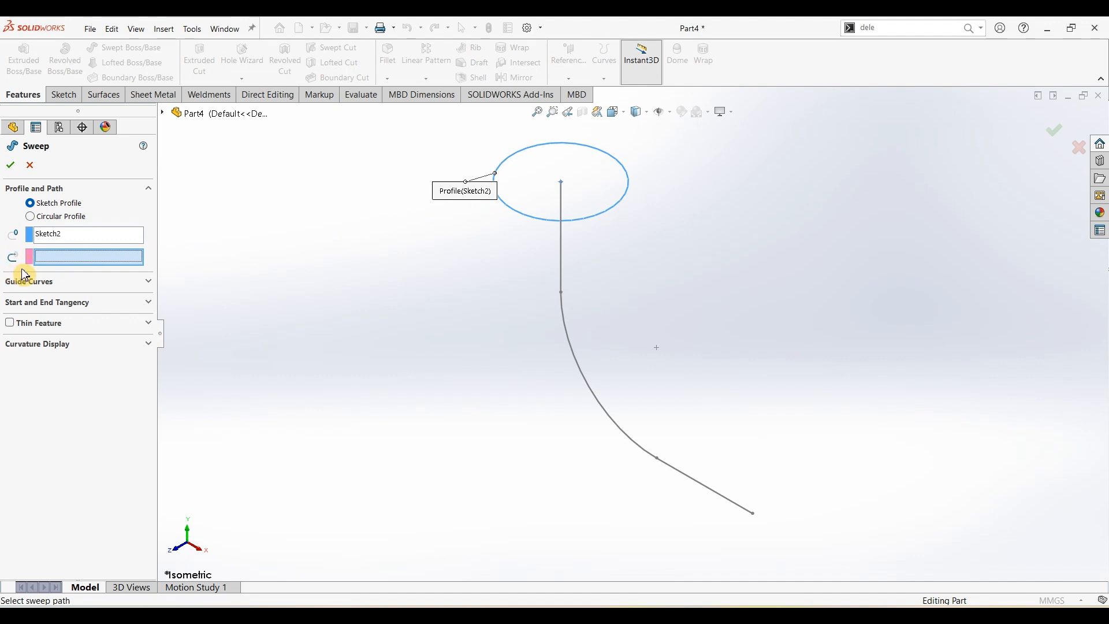
pyautogui.click(562, 259)
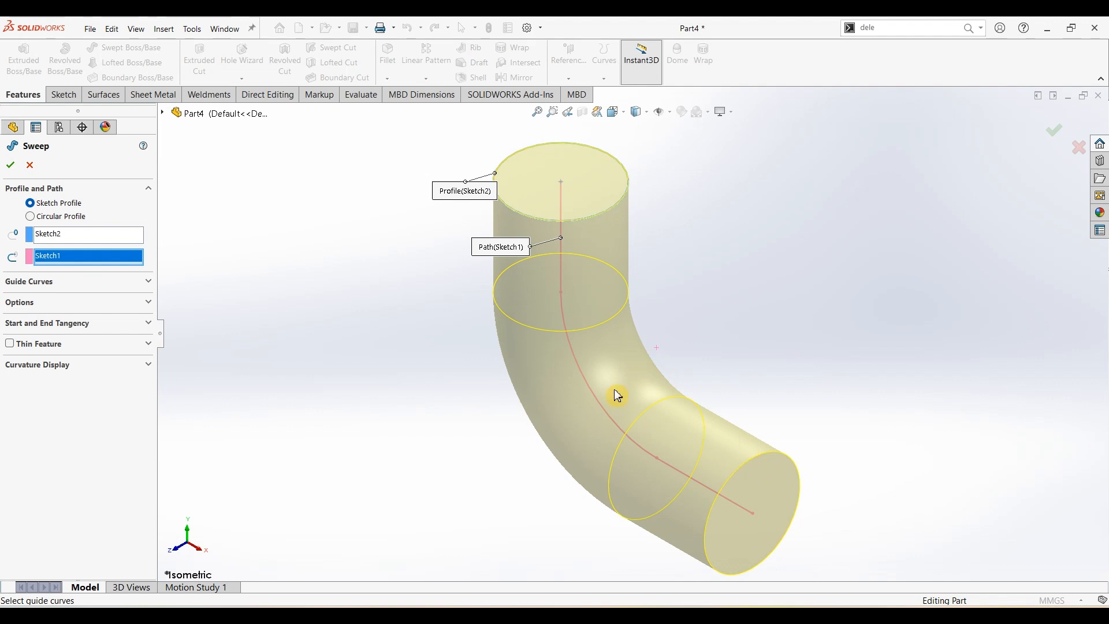
# Make the sweep a one-direction thin feature 40 mm thick, flip the wall to the inside, and check it against the part drawing
pyautogui.click(14, 345)
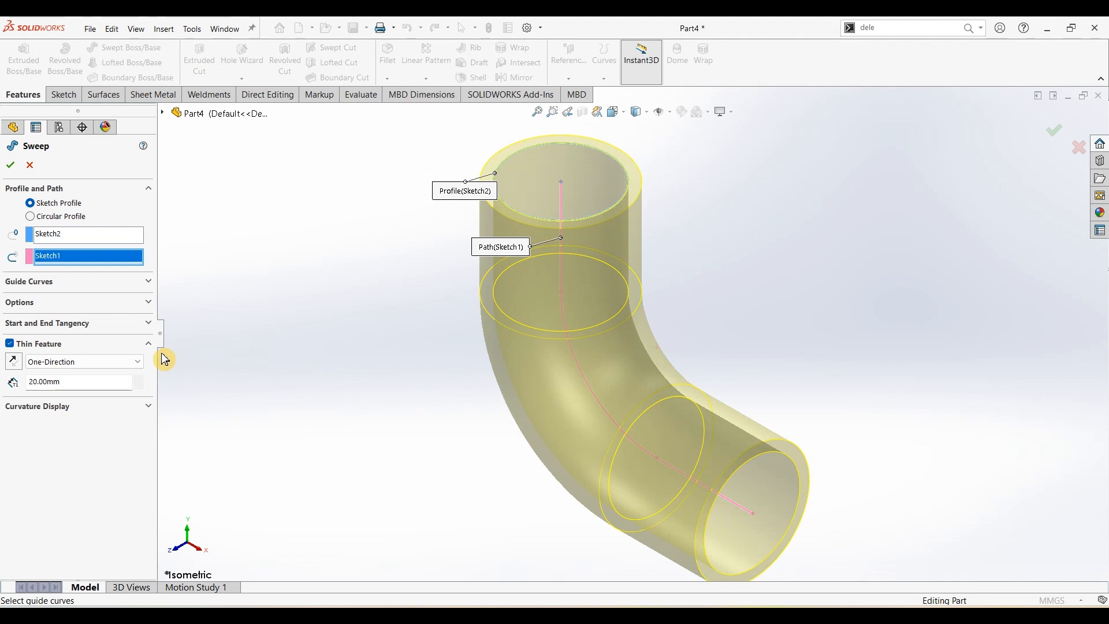
pyautogui.moveTo(71, 386); pyautogui.dragTo(19, 387)
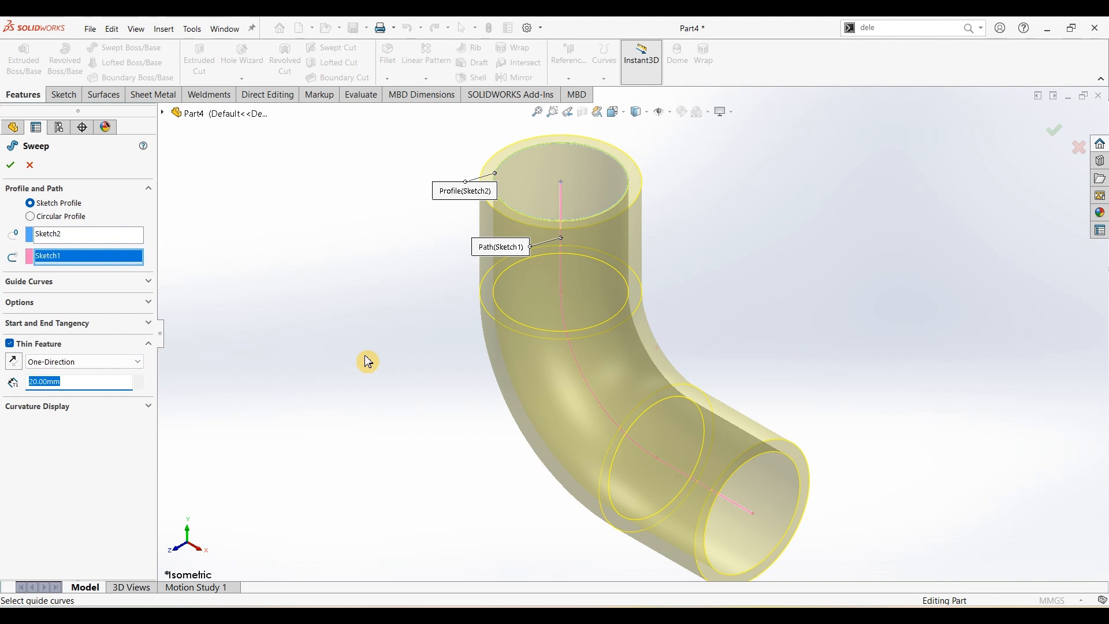
pyautogui.press('Return')
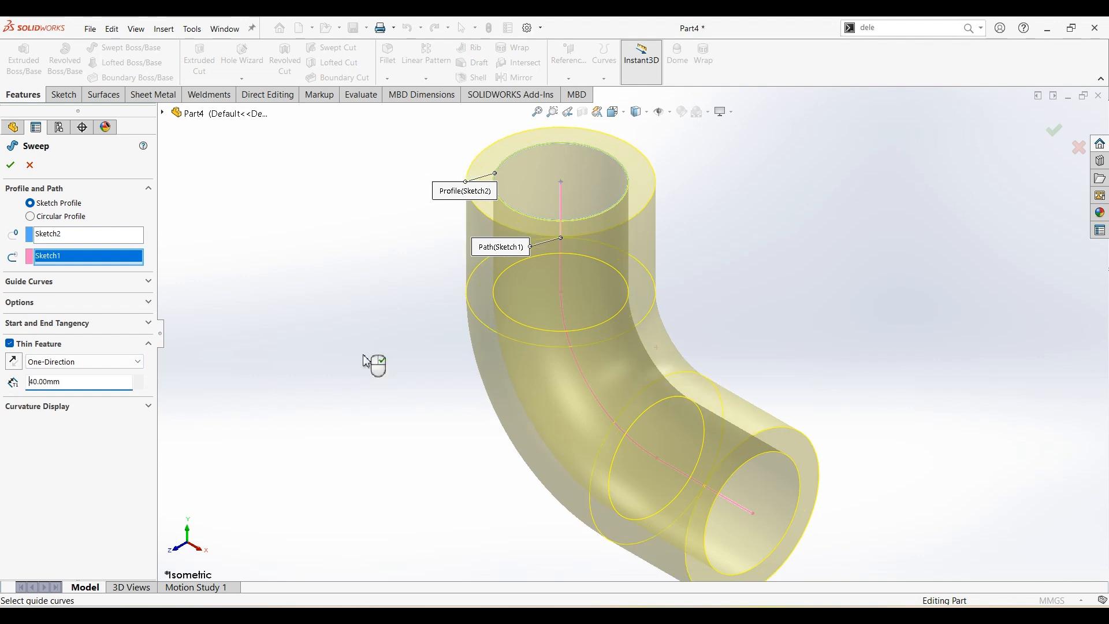
pyautogui.click(15, 362)
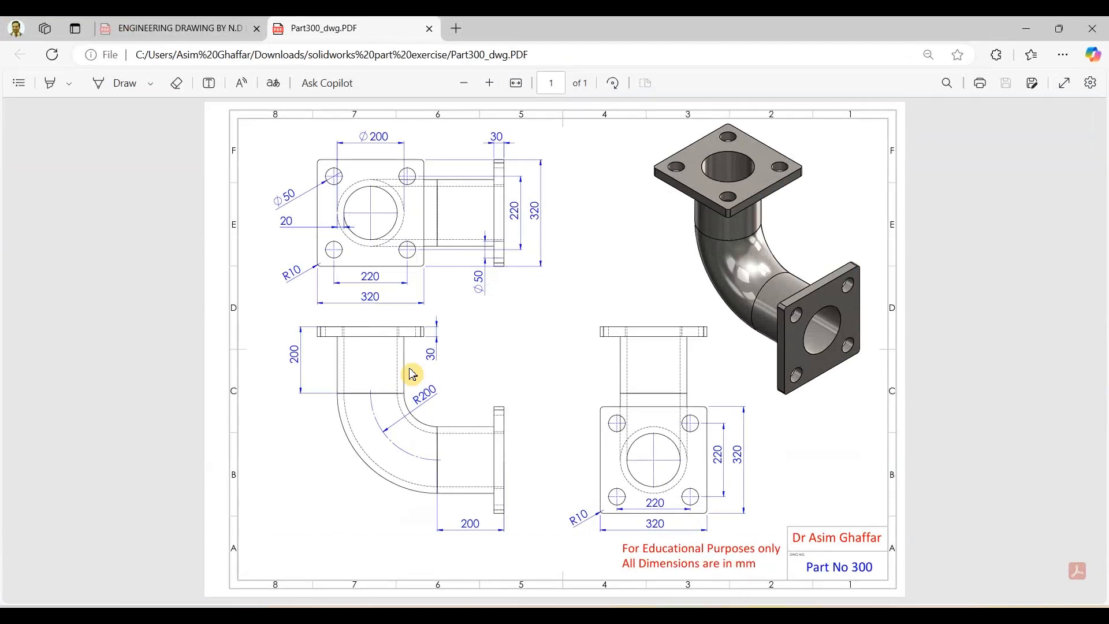
pyautogui.click(1028, 29)
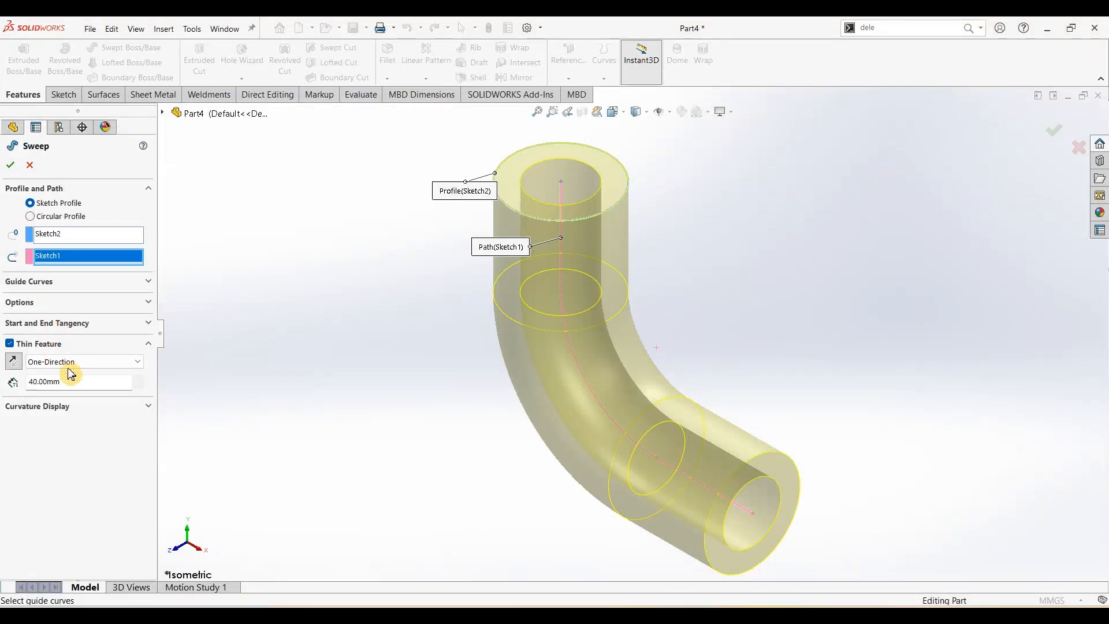
# Set the thin wall's thickness to 20 mm, keep it on the inside of the profile, and finish the sweep
pyautogui.write('20')
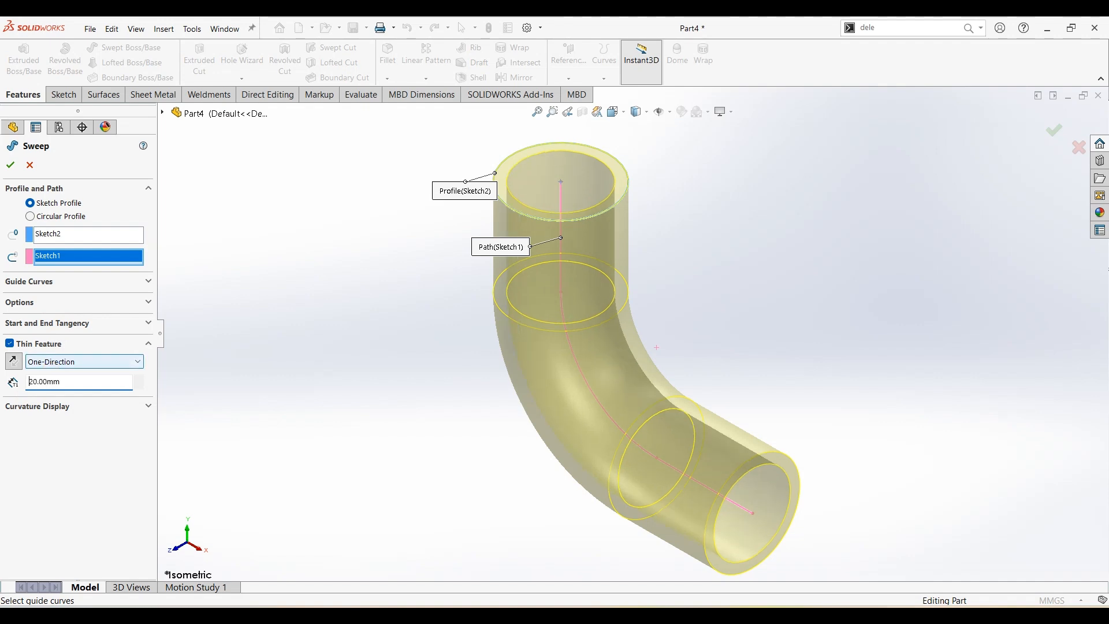
pyautogui.click(14, 361)
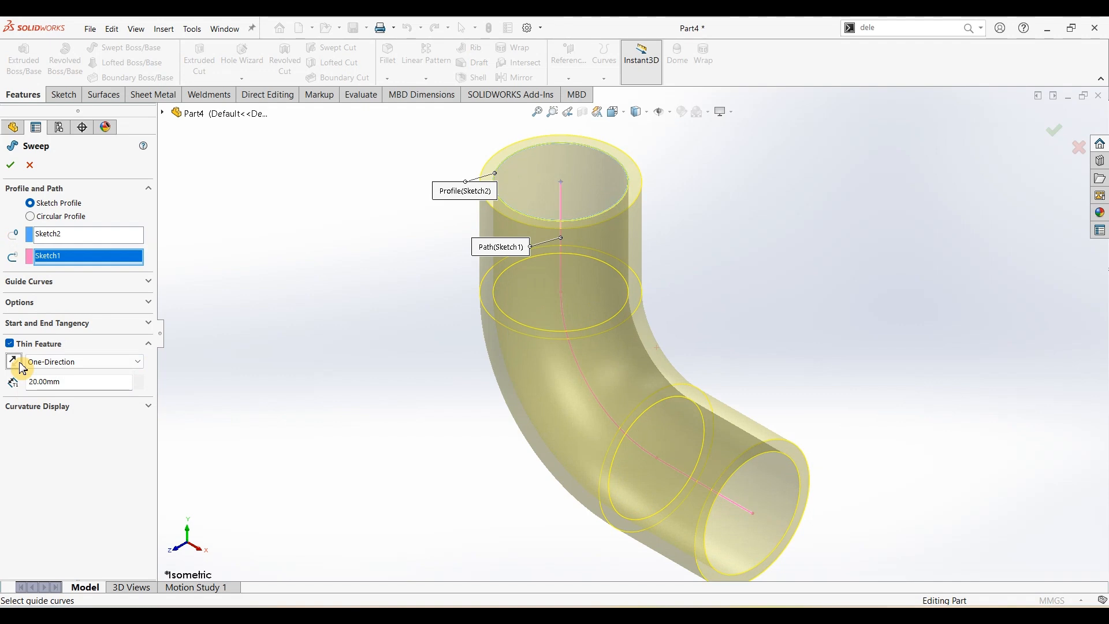
pyautogui.click(20, 363)
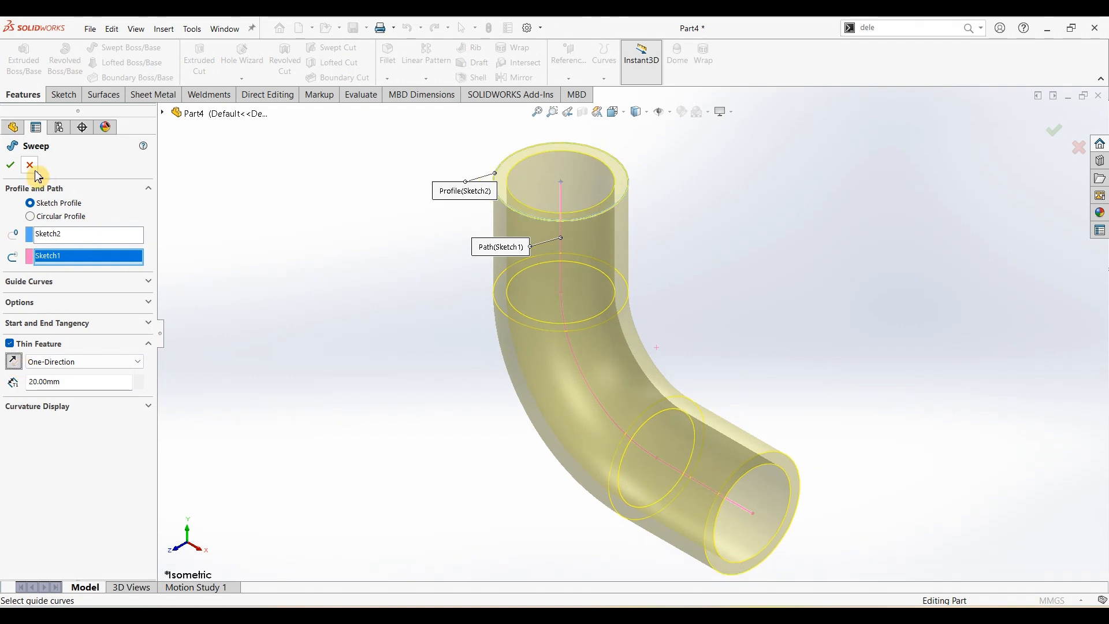
pyautogui.rightClick(760, 198)
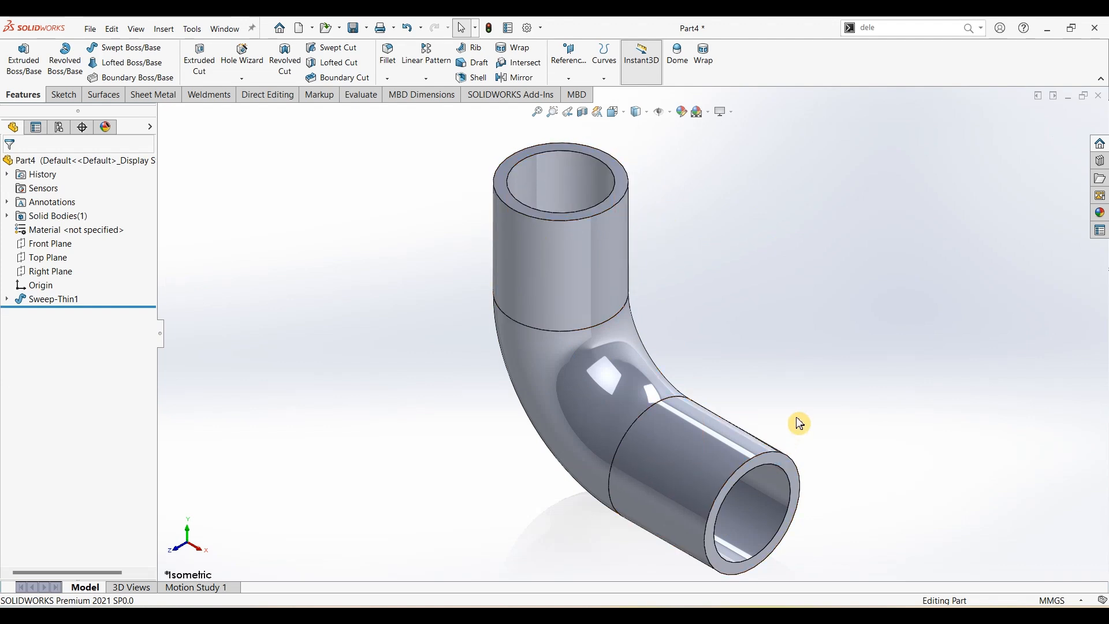
# Start a sketch on the horizontal leg's annular end face and draw a center rectangle about 311 by 313 mm on the pipe's centre
pyautogui.press('f')
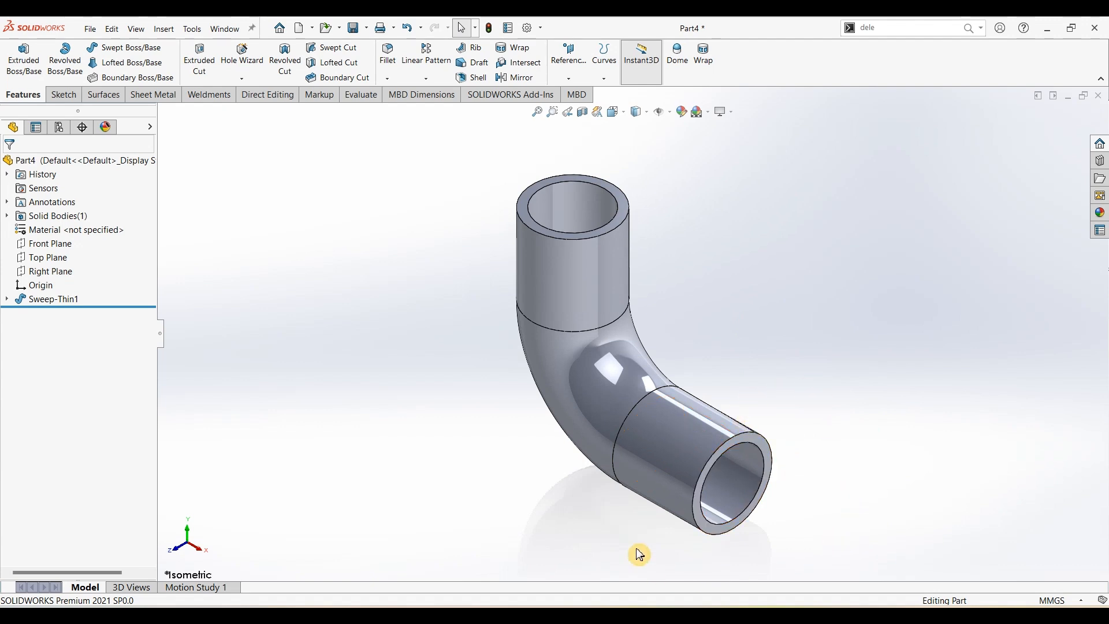
pyautogui.click(767, 455)
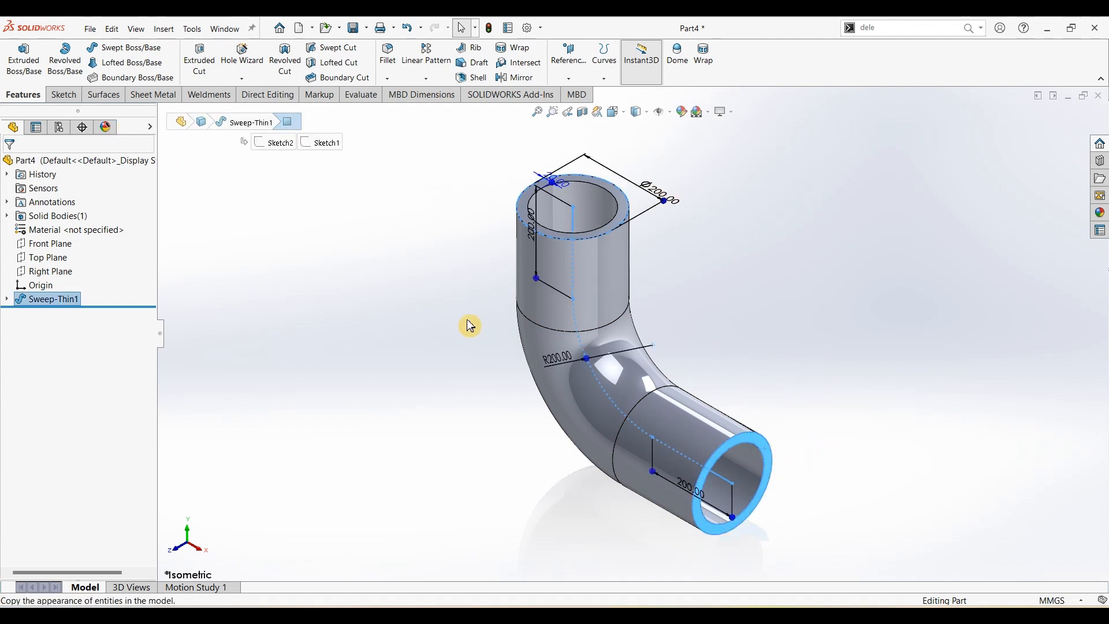
pyautogui.click(65, 95)
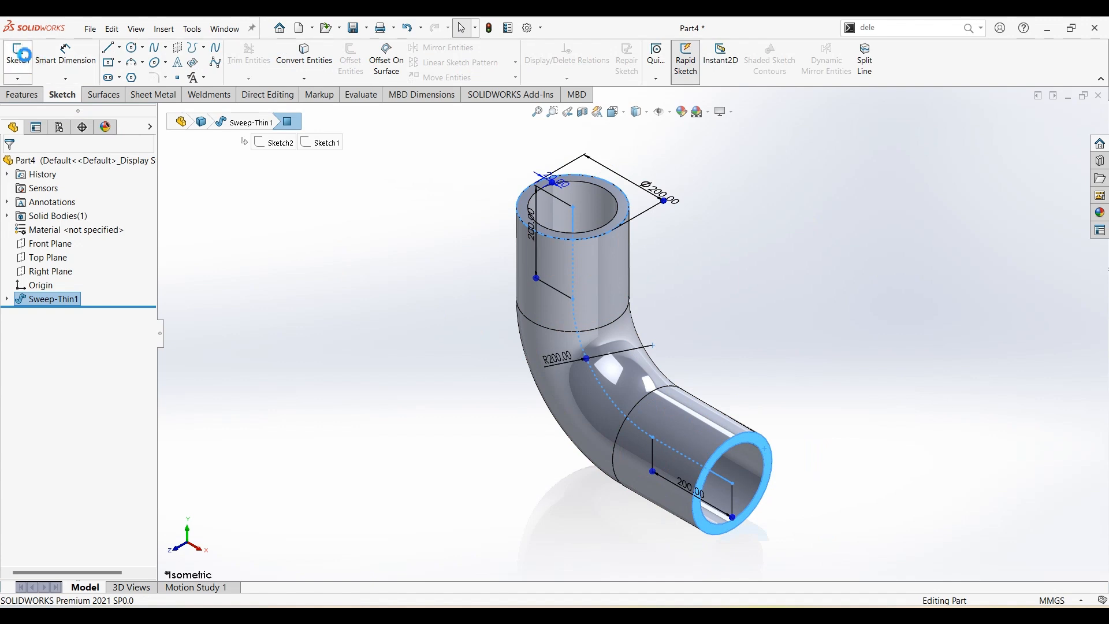
pyautogui.click(27, 64)
pyautogui.click(258, 299)
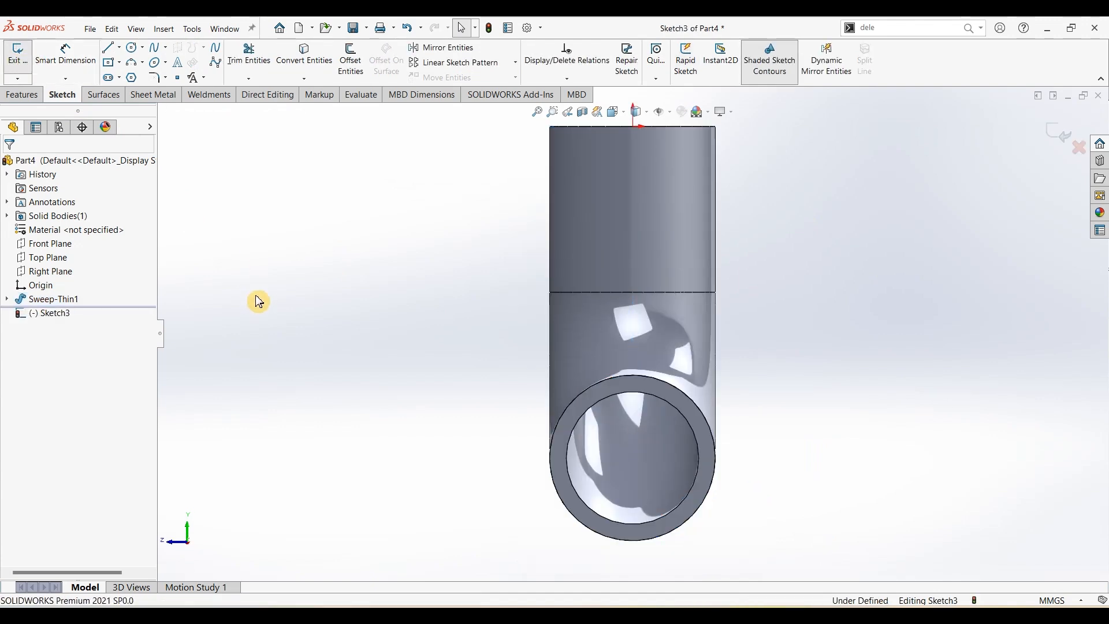
pyautogui.click(110, 63)
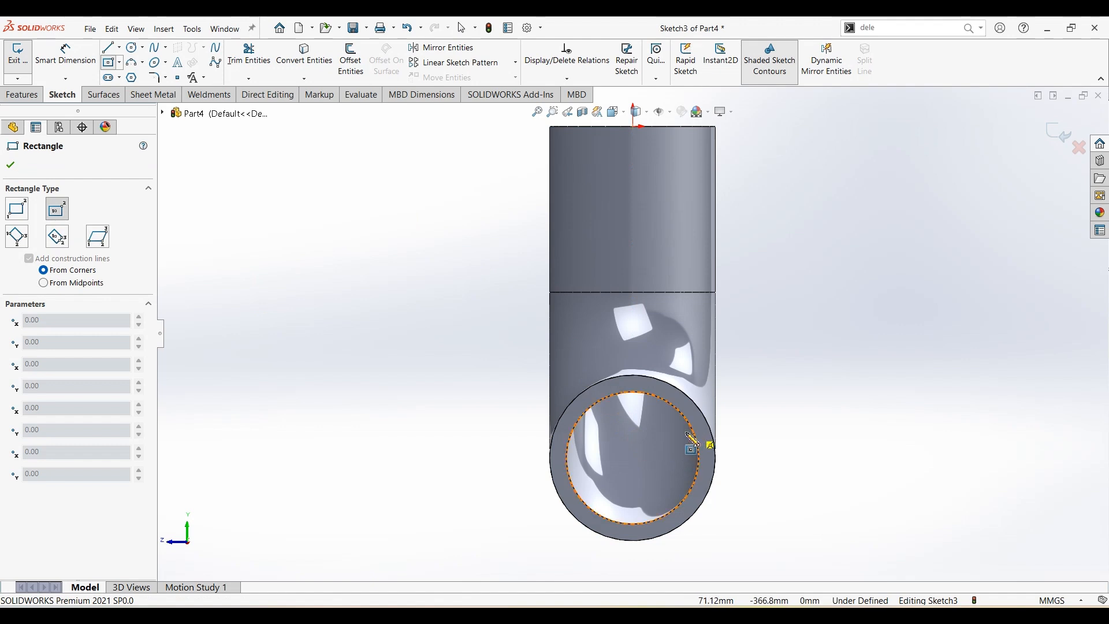
pyautogui.click(633, 458)
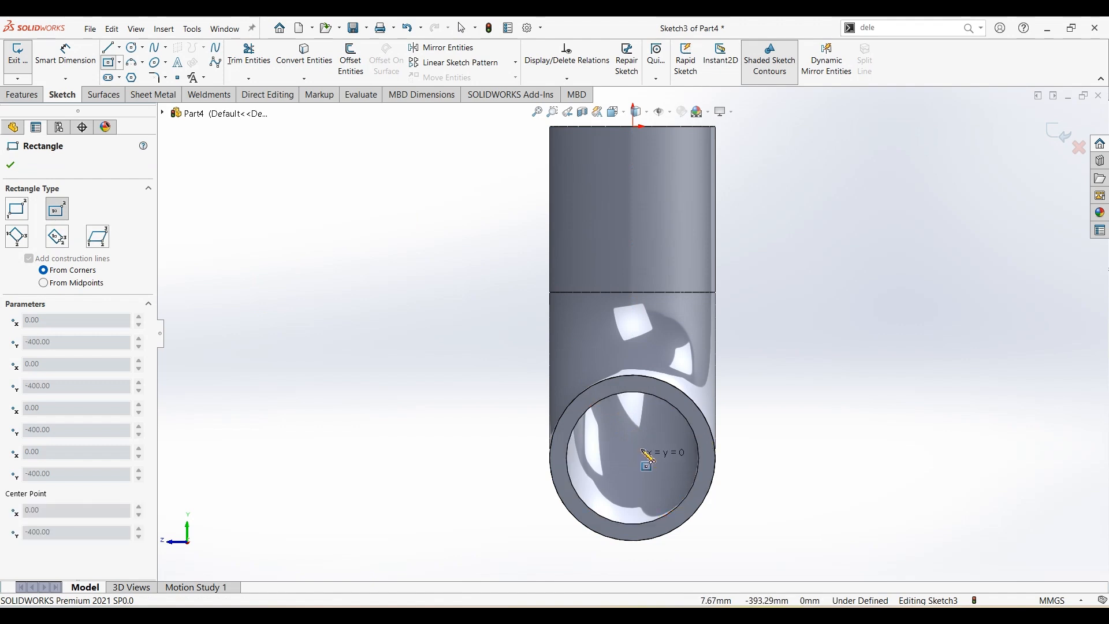
pyautogui.click(766, 330)
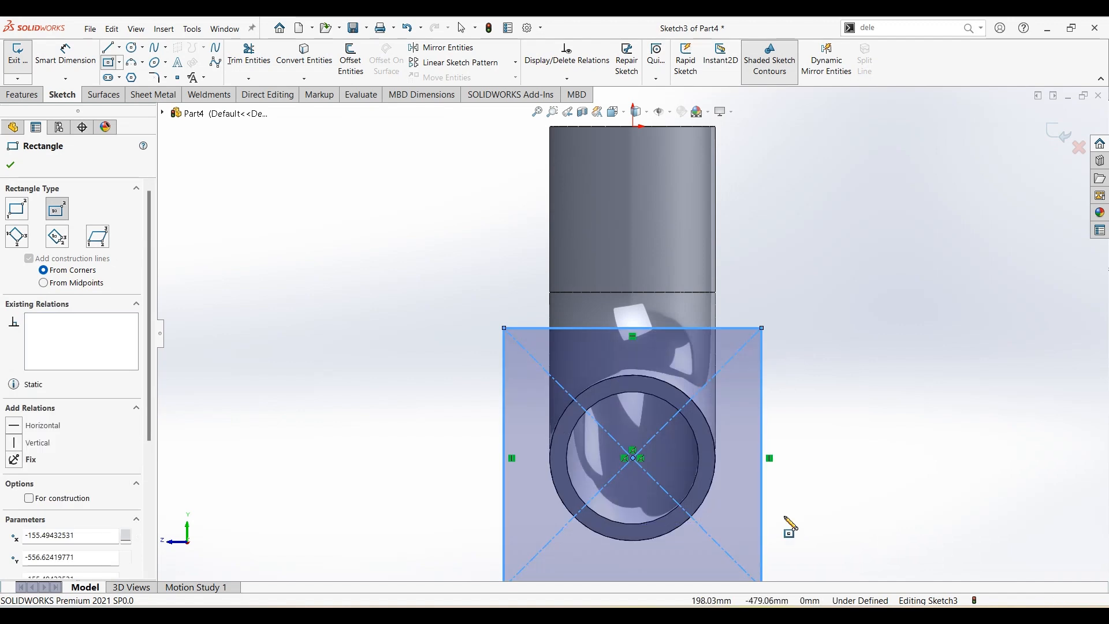
# Dimension the rectangle's width at 320 mm
pyautogui.scroll(3, 785, 517)
pyautogui.scroll(-2, 783, 513)
pyautogui.click(66, 64)
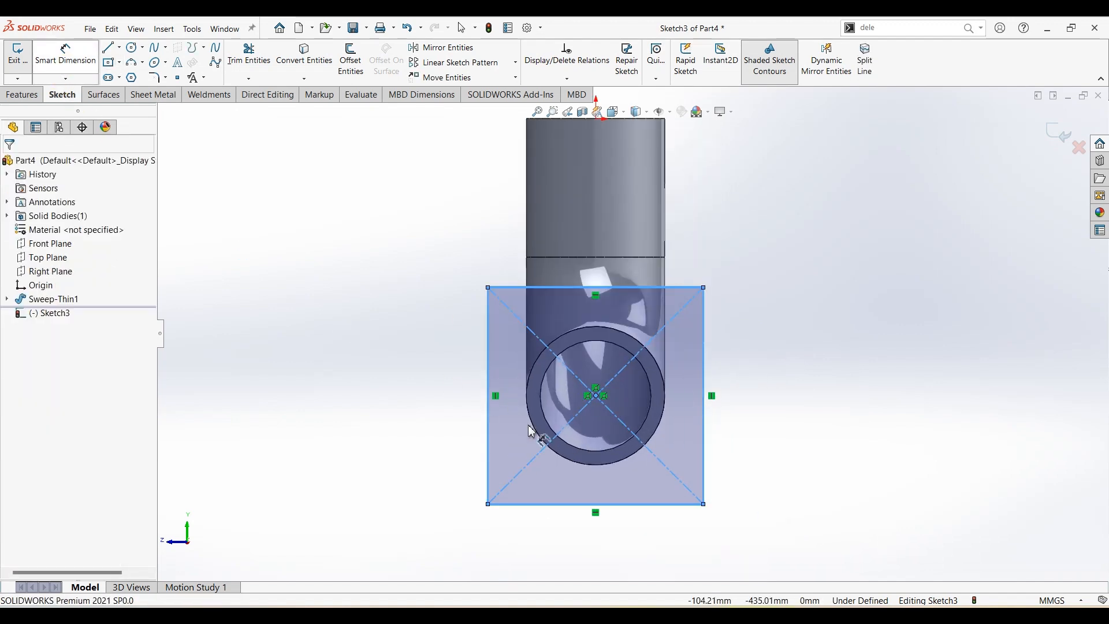
pyautogui.click(617, 505)
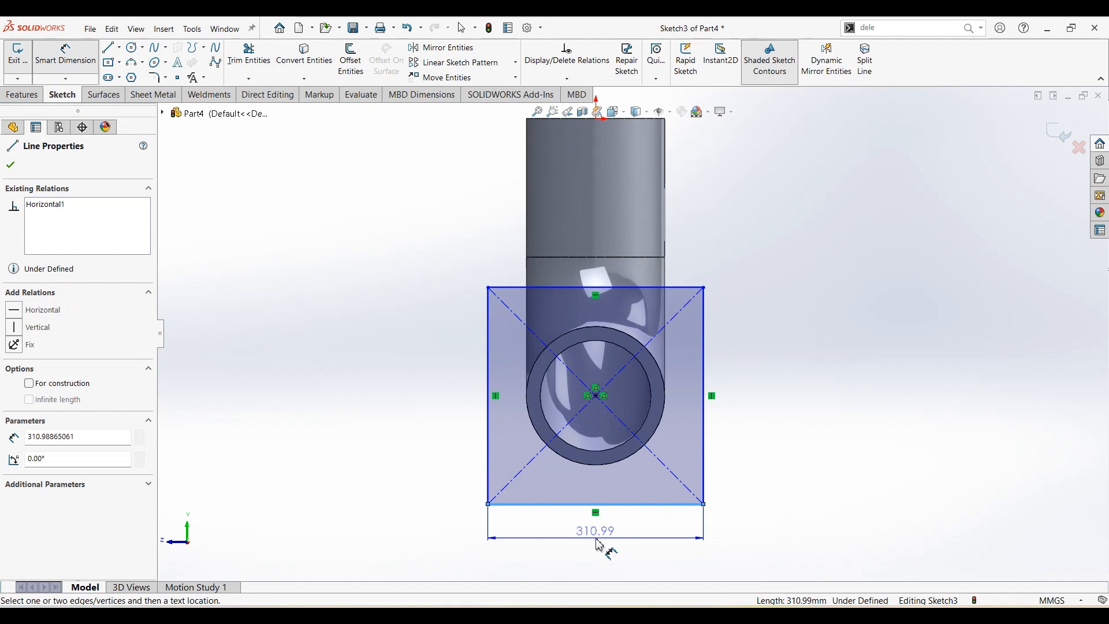
pyautogui.click(599, 544)
pyautogui.write('320')
pyautogui.press('Return')
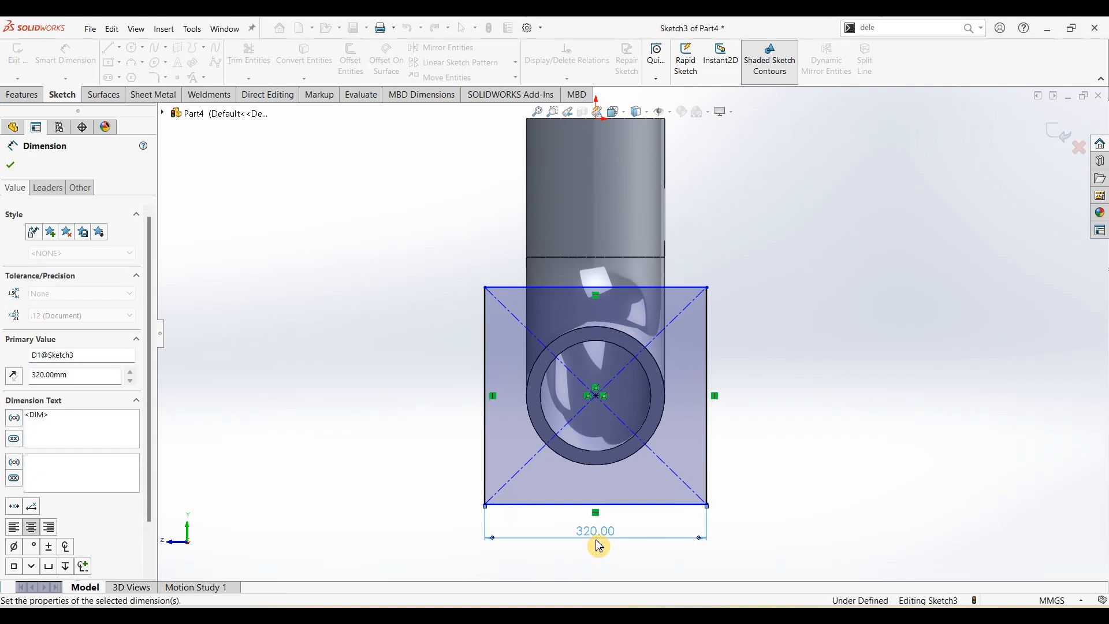
# Dimension the rectangle's height at 320 mm
pyautogui.click(719, 403)
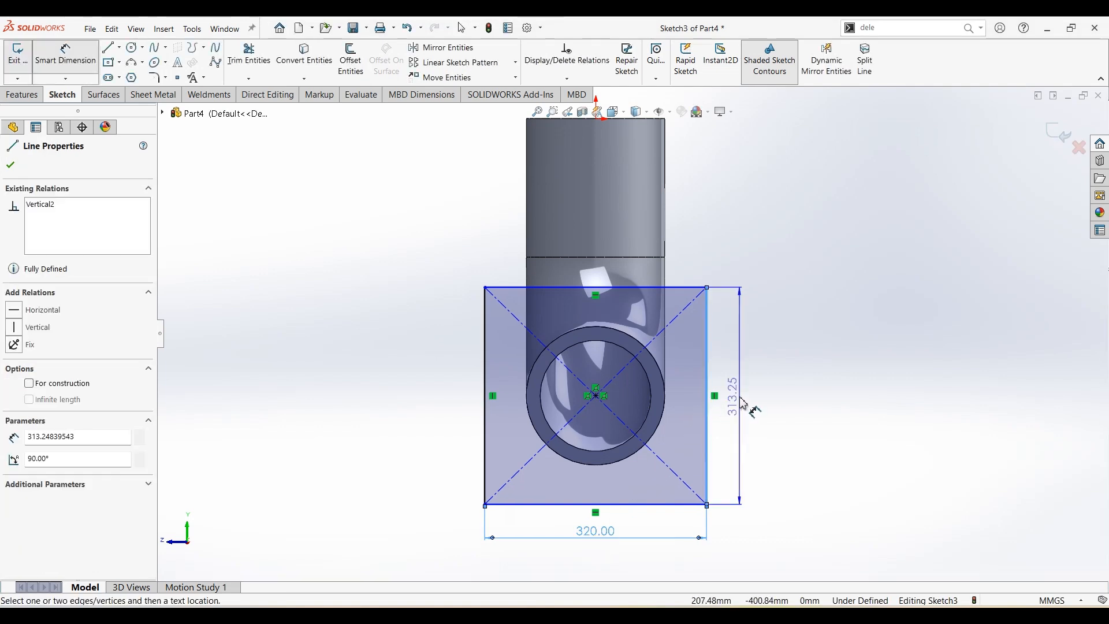
pyautogui.click(776, 412)
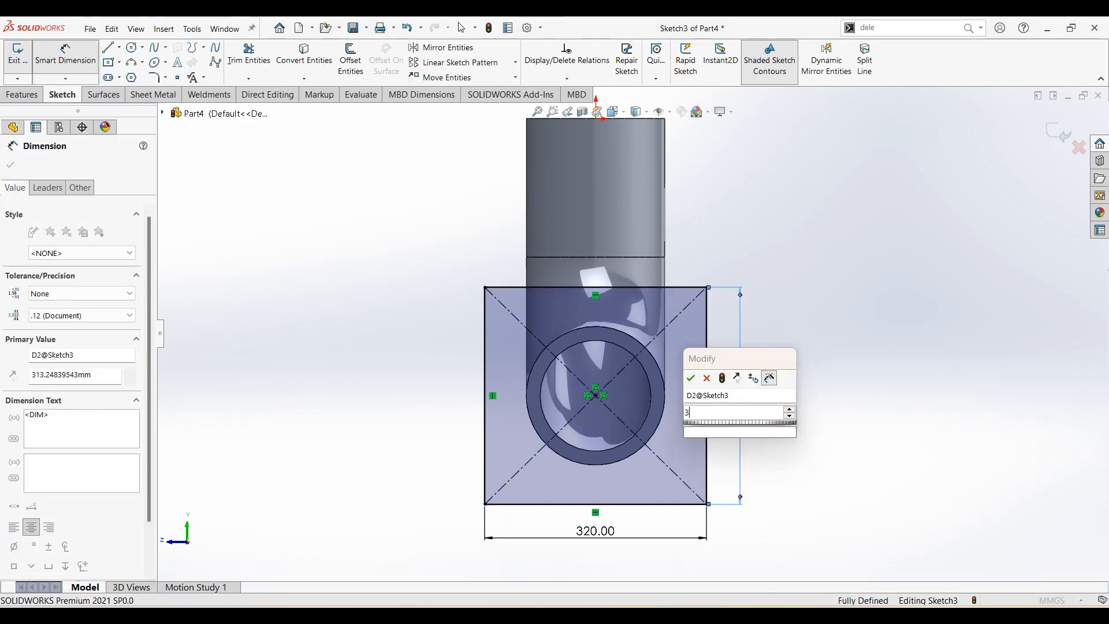
pyautogui.write('320')
pyautogui.press('Return')
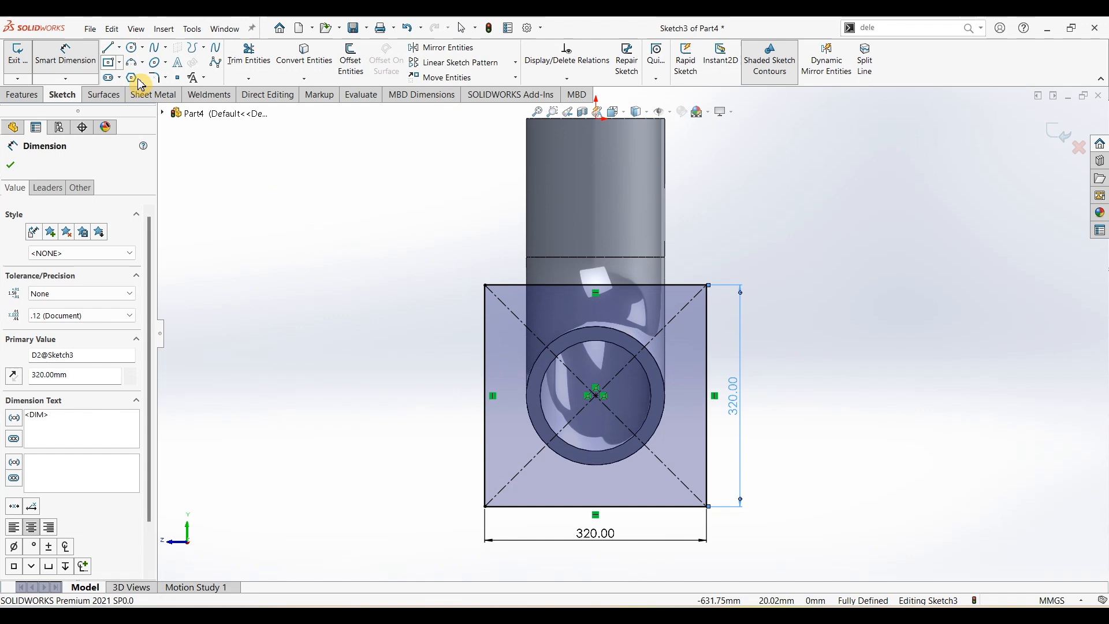
# Draw a second center rectangle about 267 by 237 mm inside the first, on the same centre, as construction geometry
pyautogui.click(108, 62)
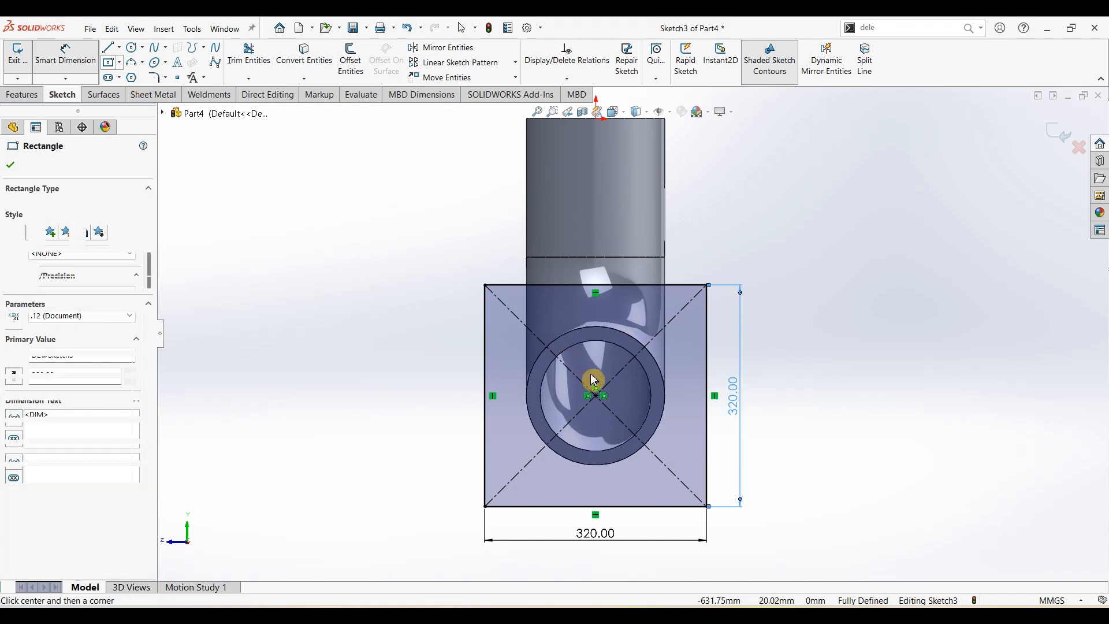
pyautogui.click(689, 315)
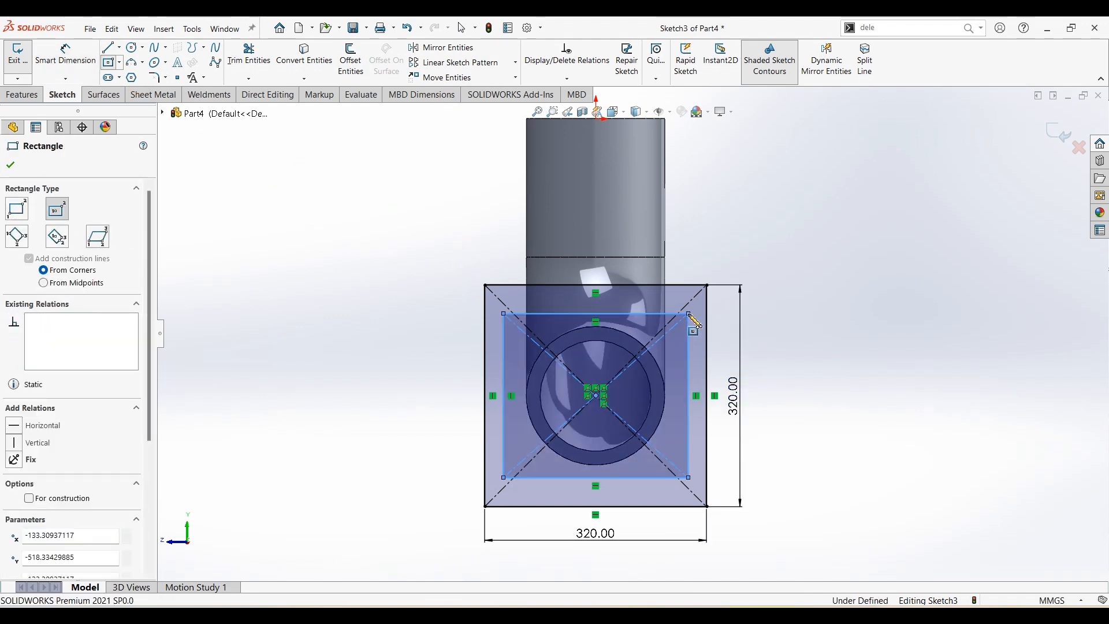
pyautogui.click(29, 498)
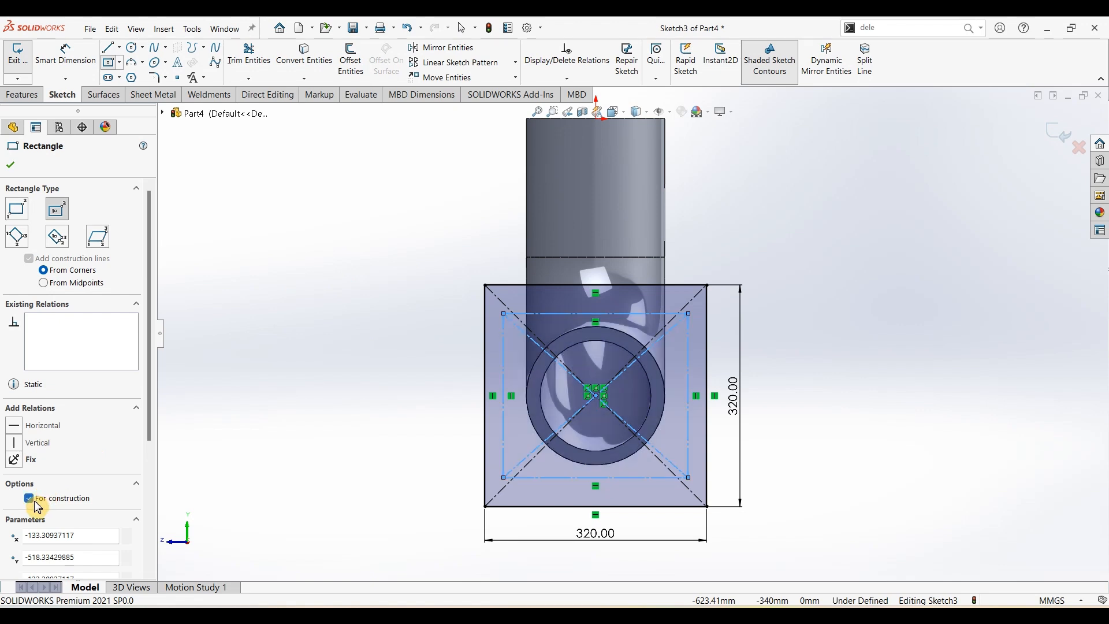
pyautogui.click(14, 172)
# Dimension the construction rectangle's width at 220 mm
pyautogui.click(64, 58)
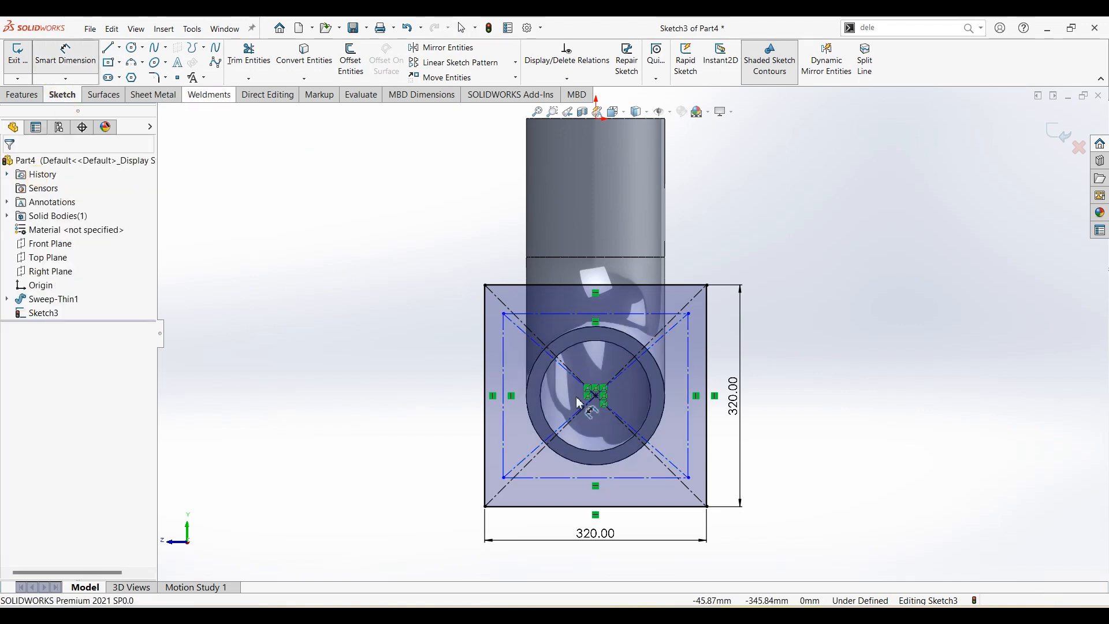
pyautogui.click(605, 484)
pyautogui.click(611, 556)
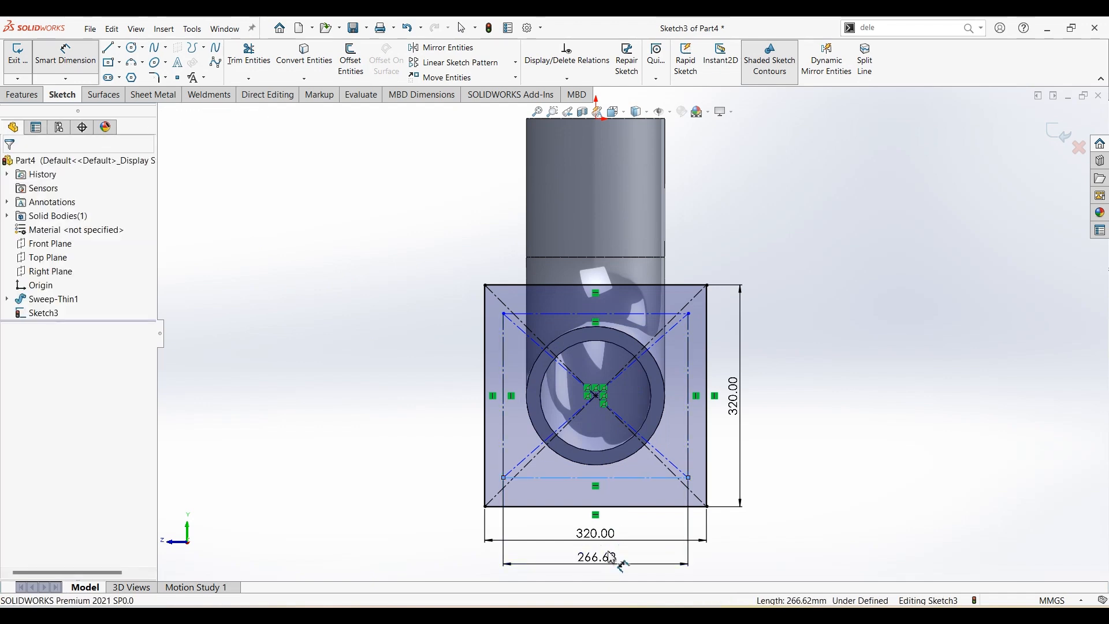
pyautogui.write('220')
pyautogui.press('Return')
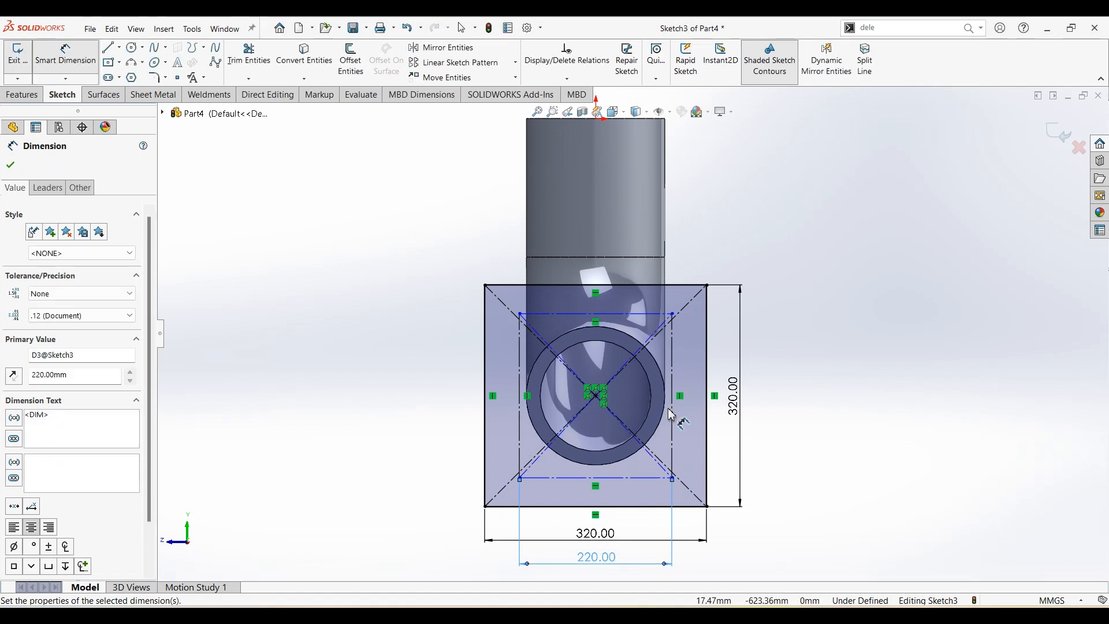
# Dimension the construction rectangle's height at 220 mm
pyautogui.click(673, 415)
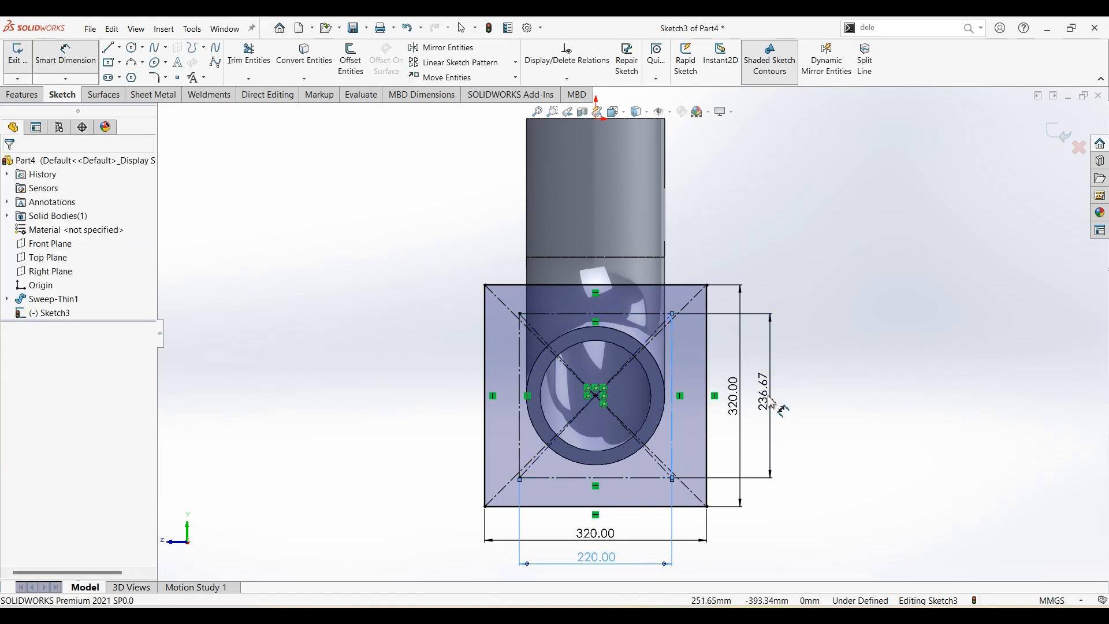
pyautogui.click(772, 403)
pyautogui.write('220')
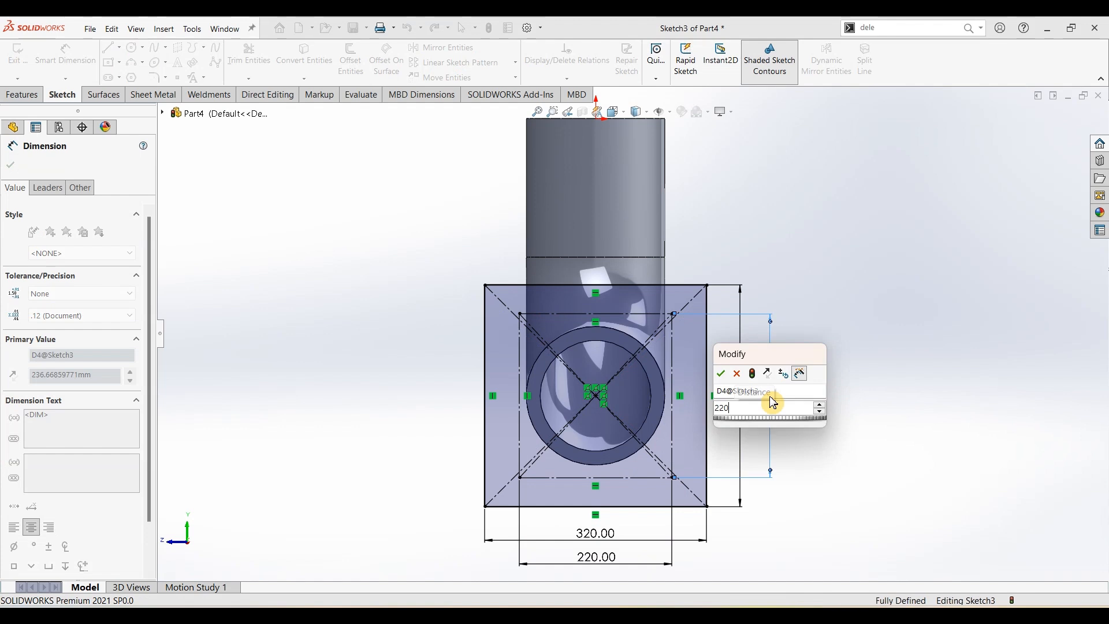
pyautogui.press('Return')
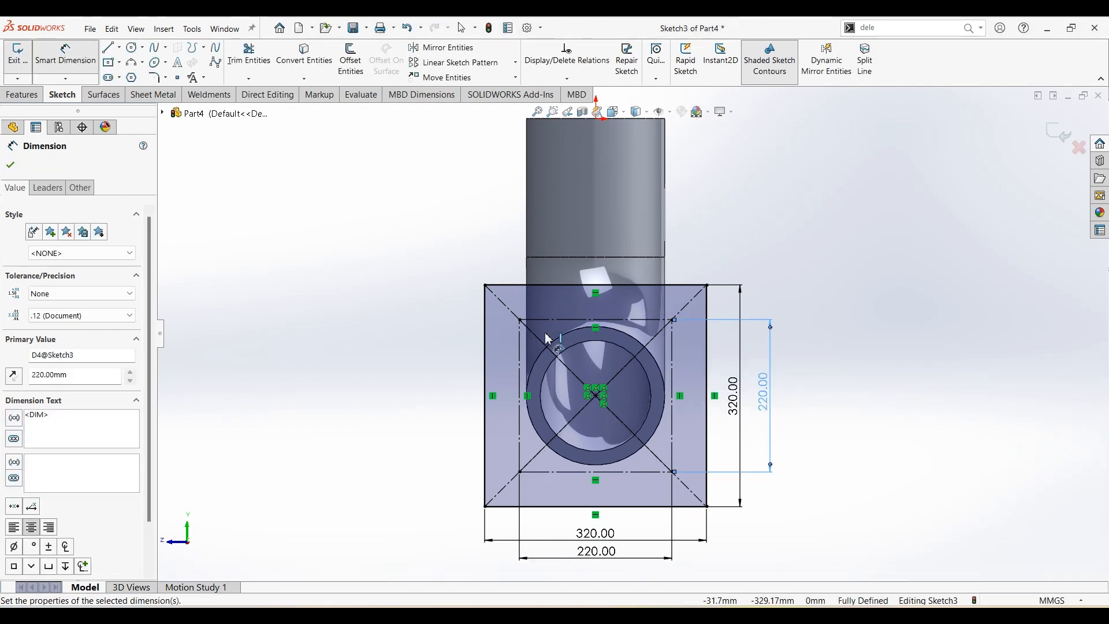
# Draw a circle centred on the construction rectangle's upper-left corner and dimension its diameter at 50 mm
pyautogui.click(131, 47)
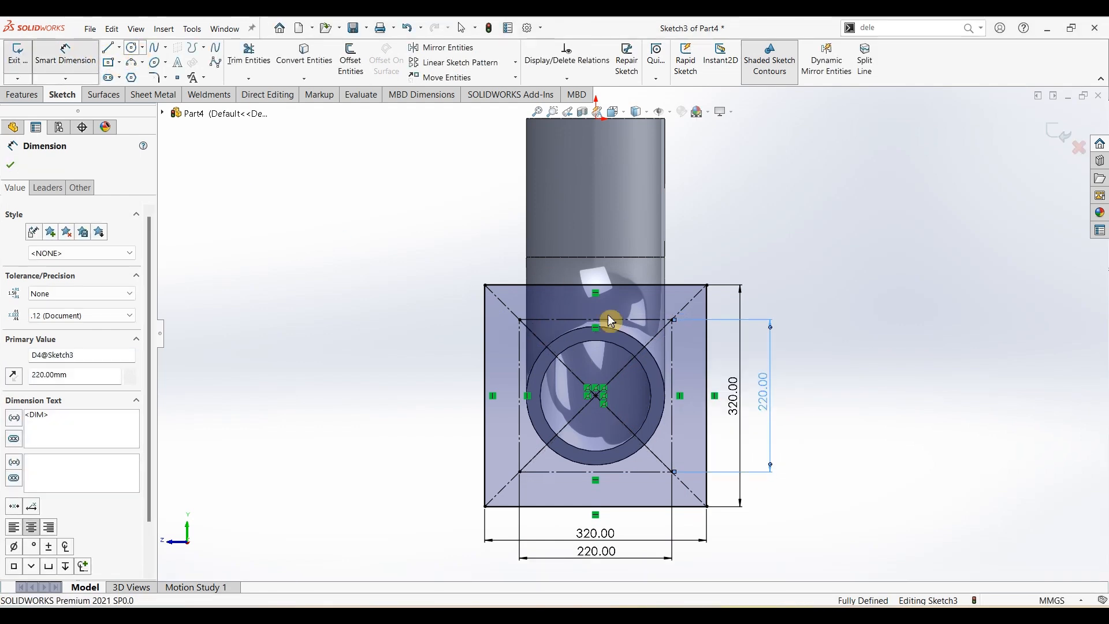
pyautogui.click(520, 320)
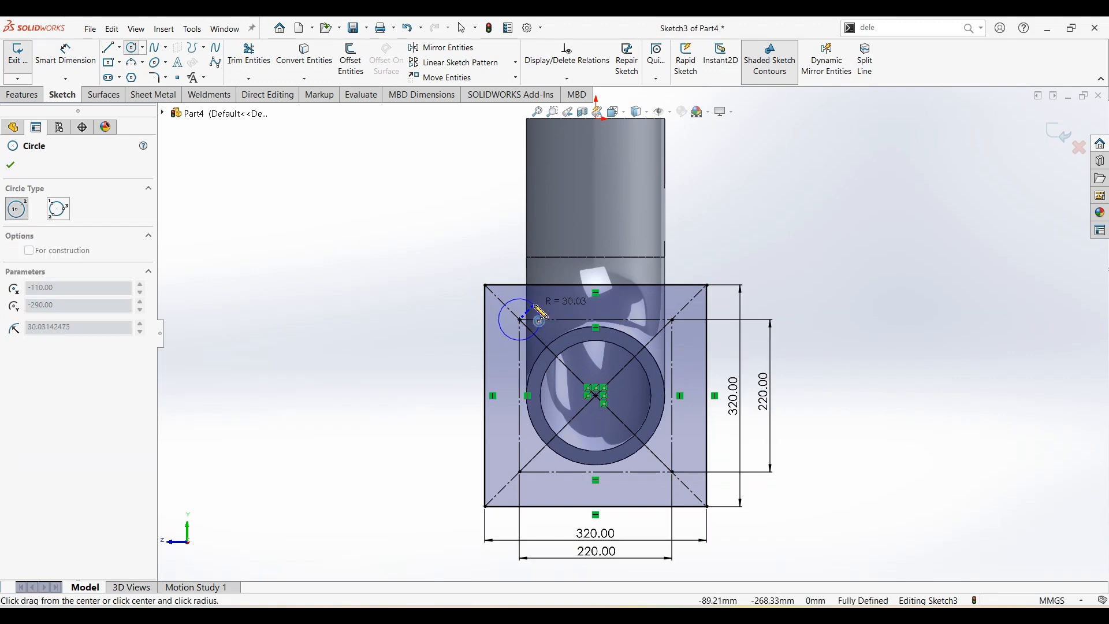
pyautogui.click(543, 317)
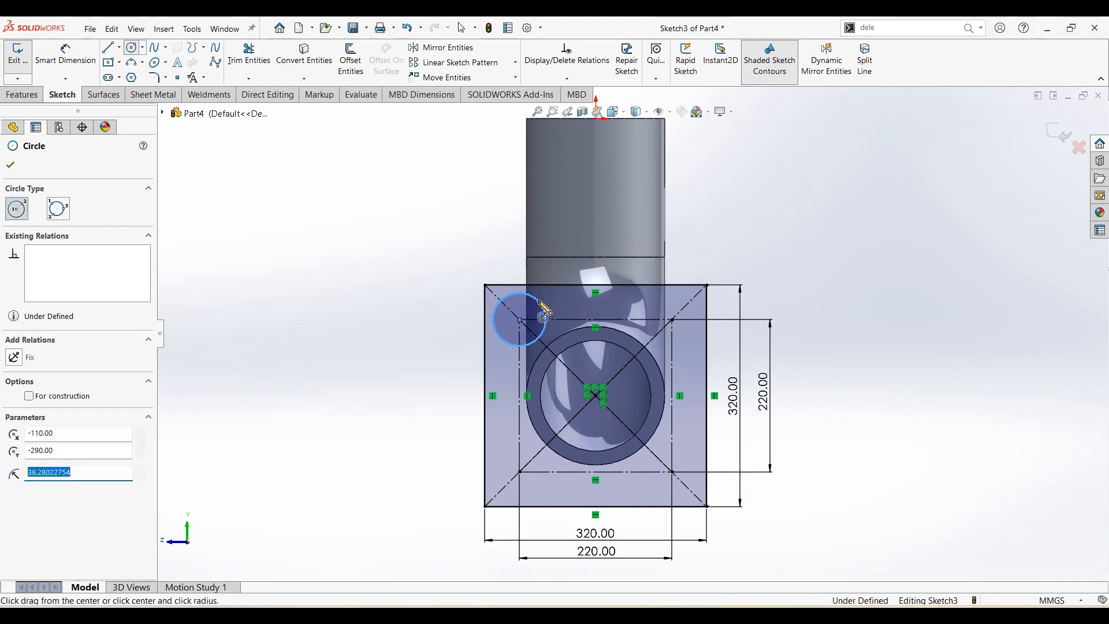
pyautogui.click(65, 54)
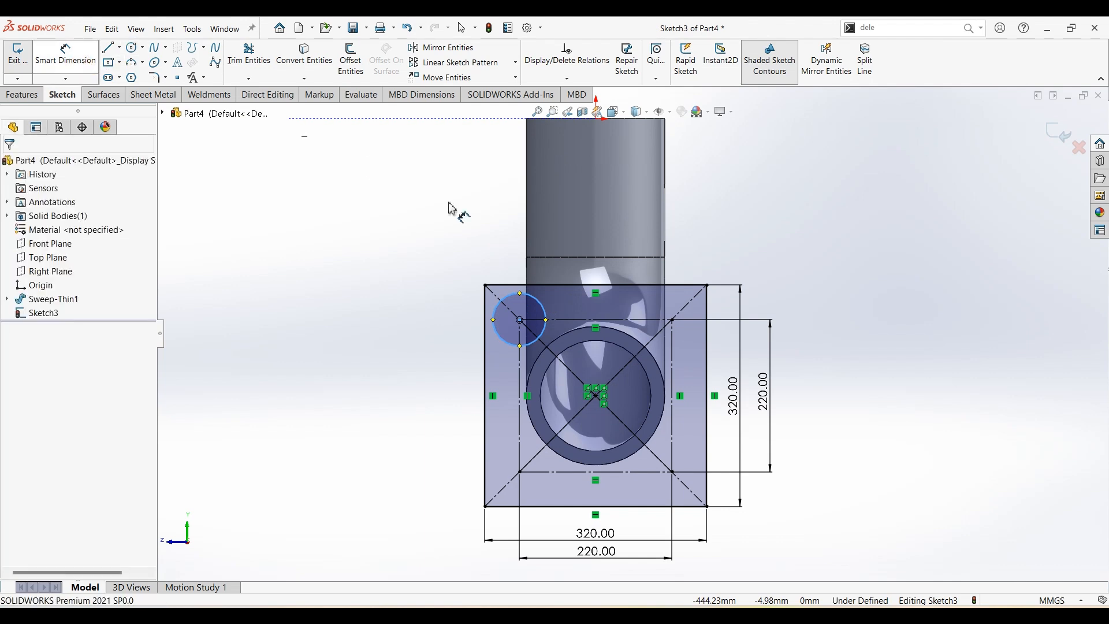
pyautogui.click(513, 296)
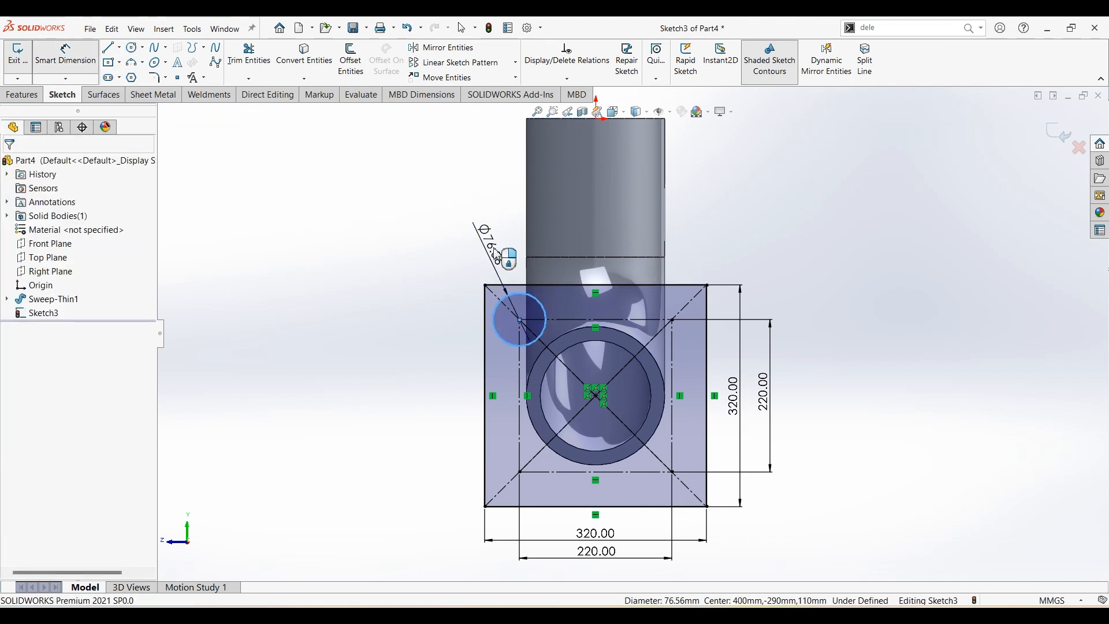
pyautogui.click(495, 249)
pyautogui.write('60')
pyautogui.press('Return')
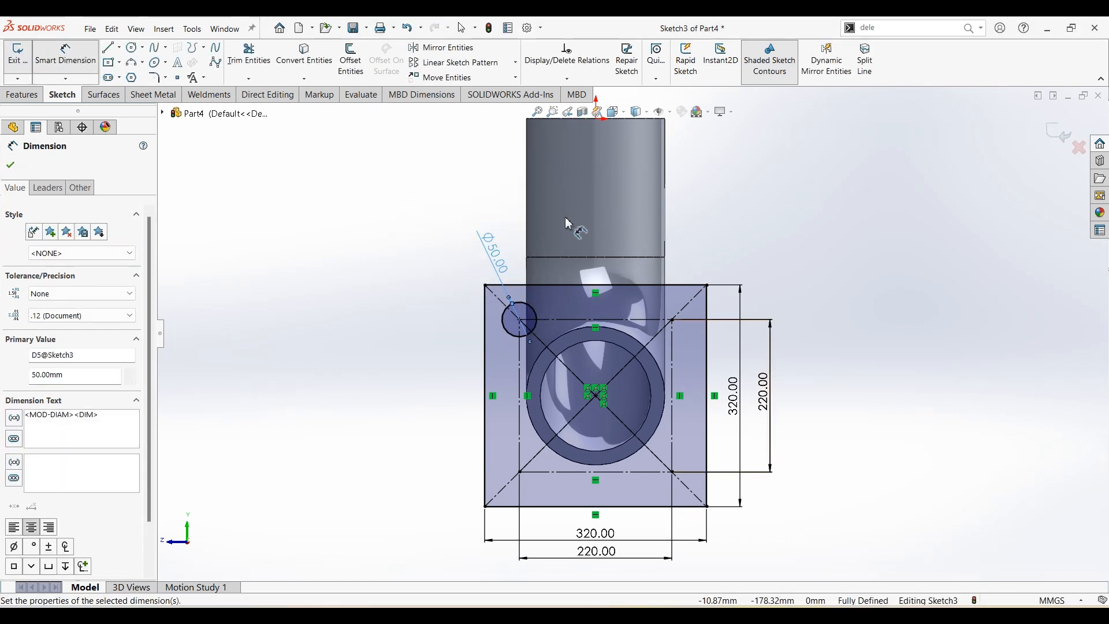
# Circular-pattern the 50 mm circle about the rectangles' common centre, with 4 equally spaced instances over 360°
pyautogui.click(514, 62)
pyautogui.click(493, 91)
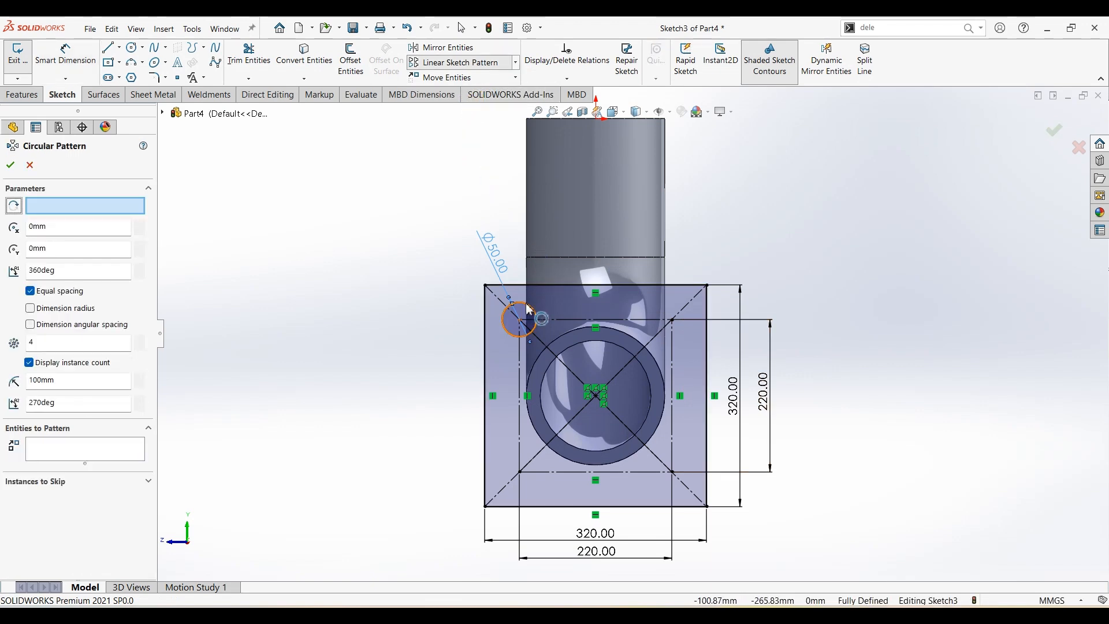
pyautogui.click(81, 449)
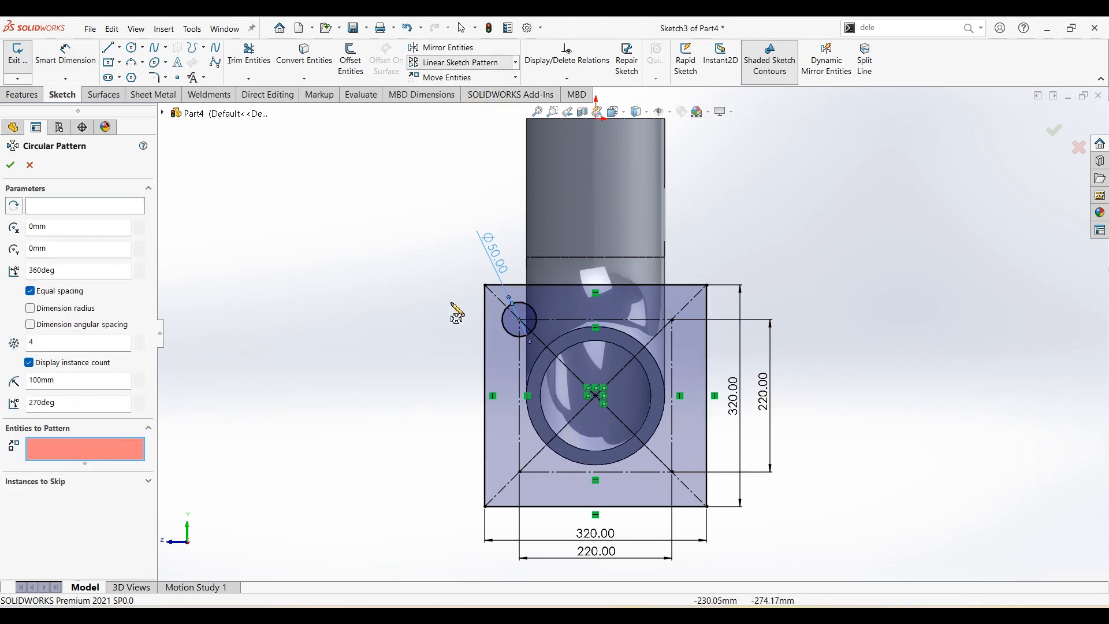
pyautogui.click(523, 310)
pyautogui.click(67, 207)
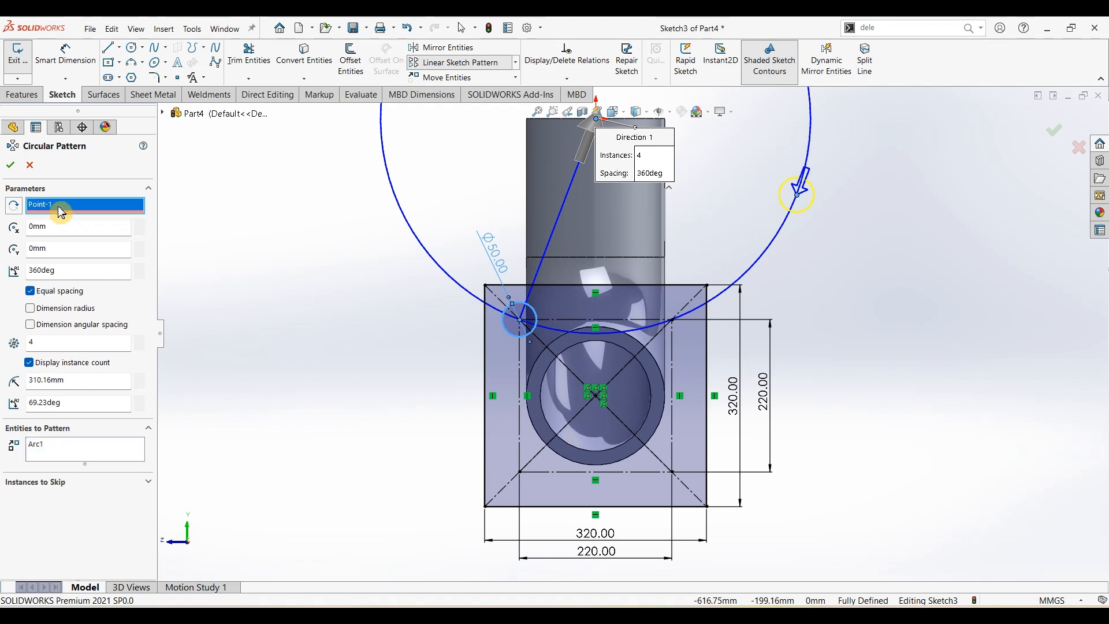
pyautogui.press('Delete')
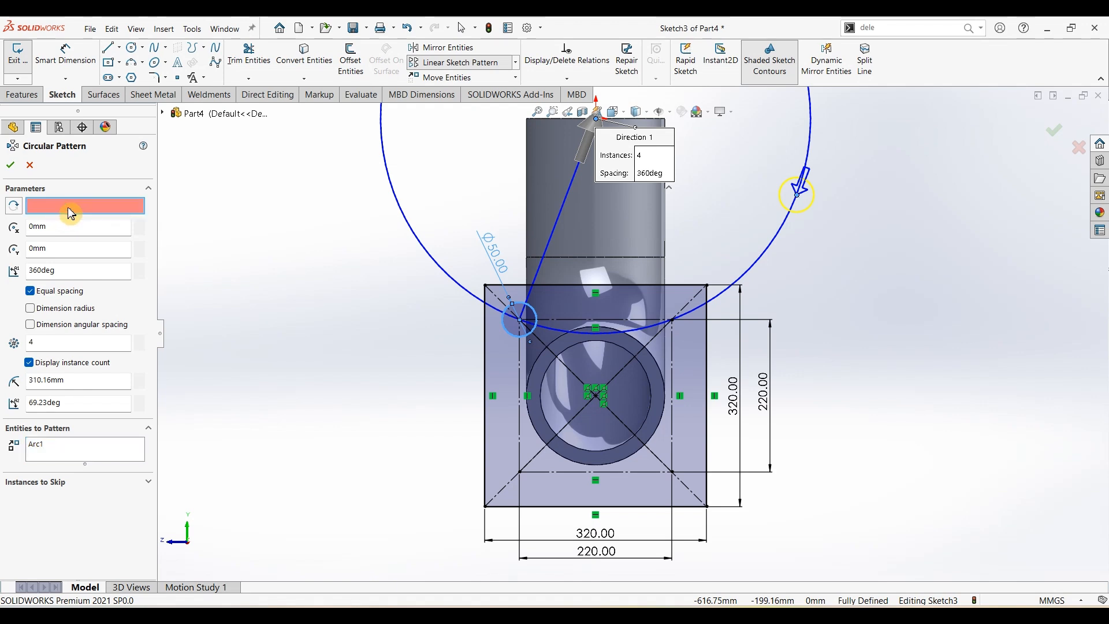
pyautogui.click(595, 397)
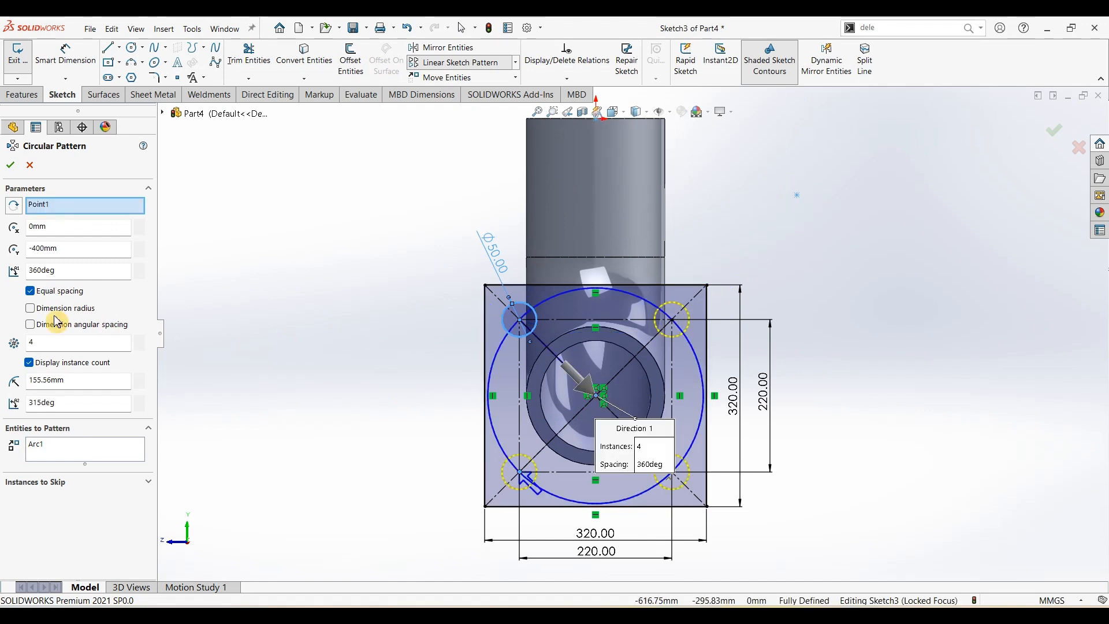
pyautogui.doubleClick(33, 341)
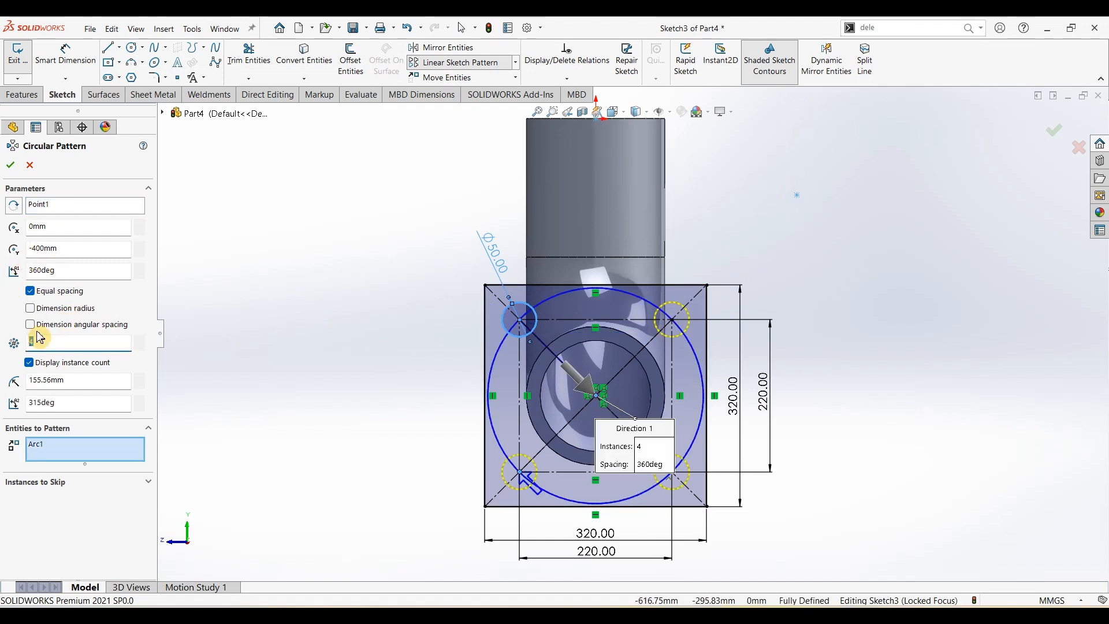
pyautogui.press('Return')
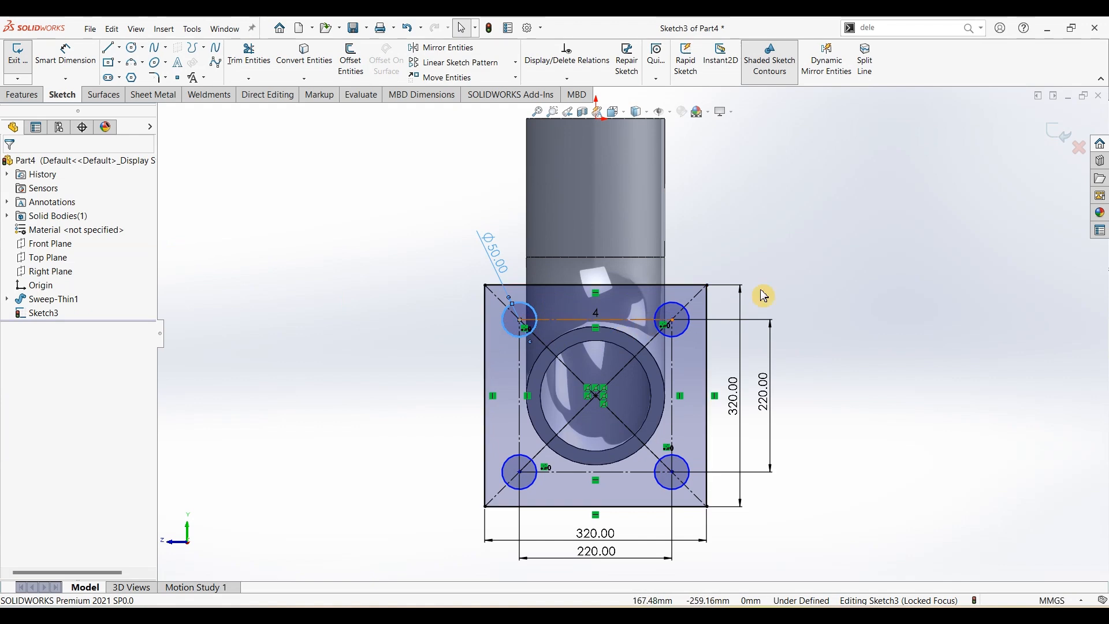
pyautogui.click(628, 351)
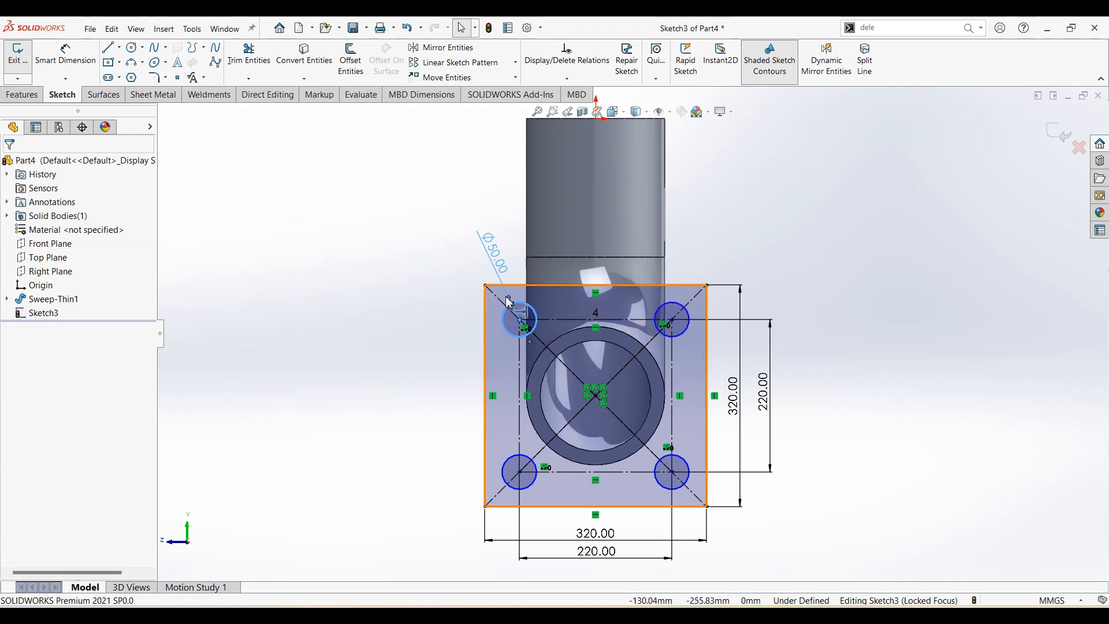
# Fillet all four corners of the outer square with a 10 mm radius, keeping constrained corners
pyautogui.click(158, 78)
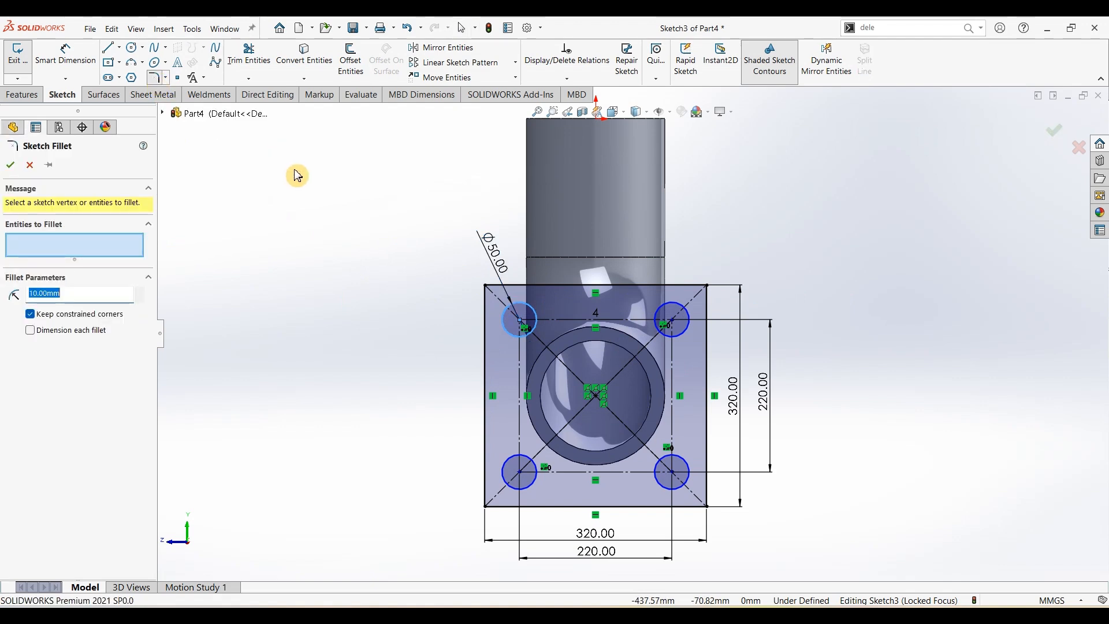
pyautogui.click(486, 288)
pyautogui.click(708, 286)
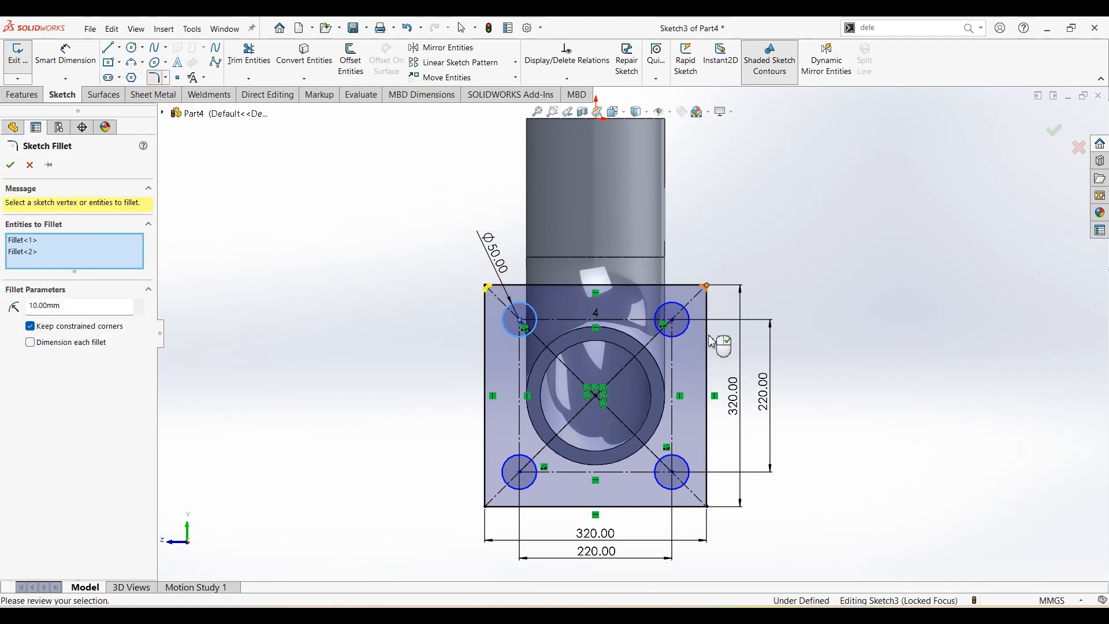
pyautogui.click(708, 507)
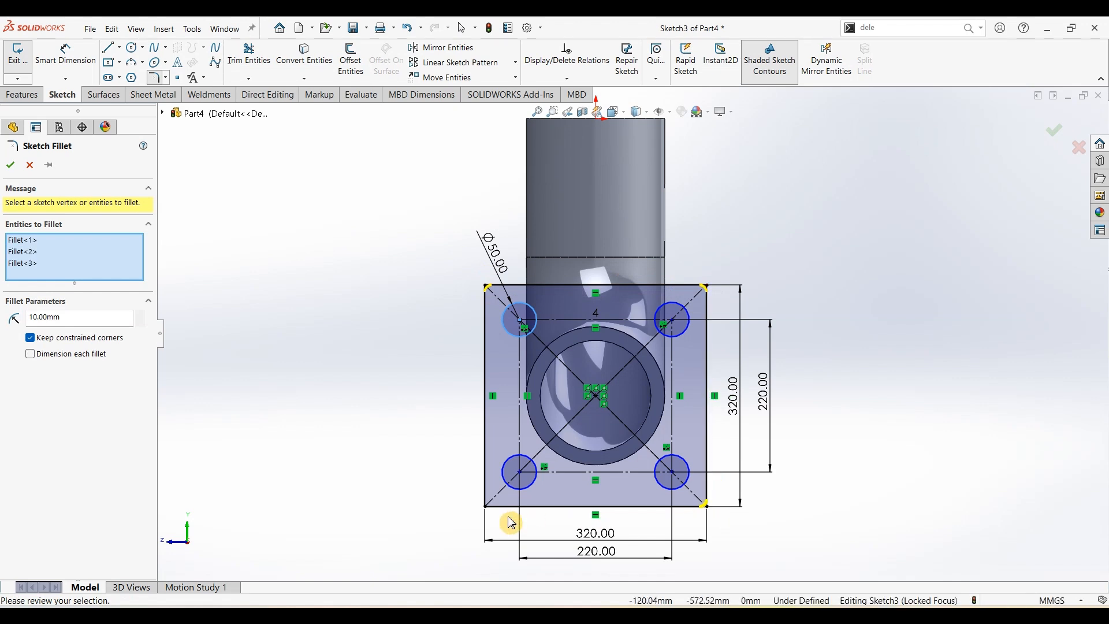
pyautogui.click(488, 508)
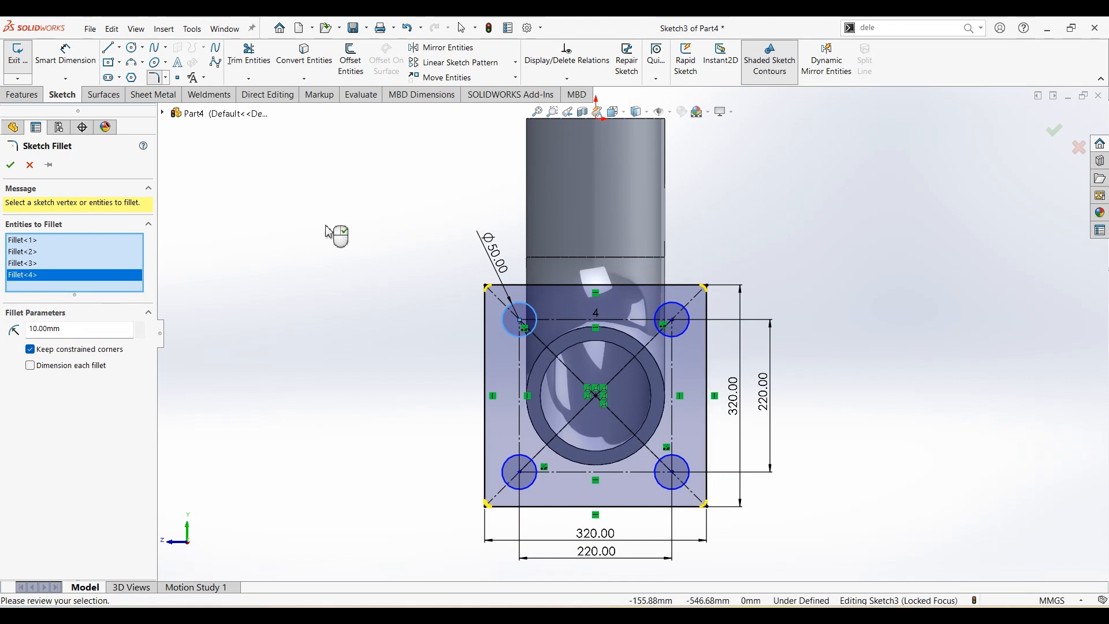
pyautogui.click(17, 167)
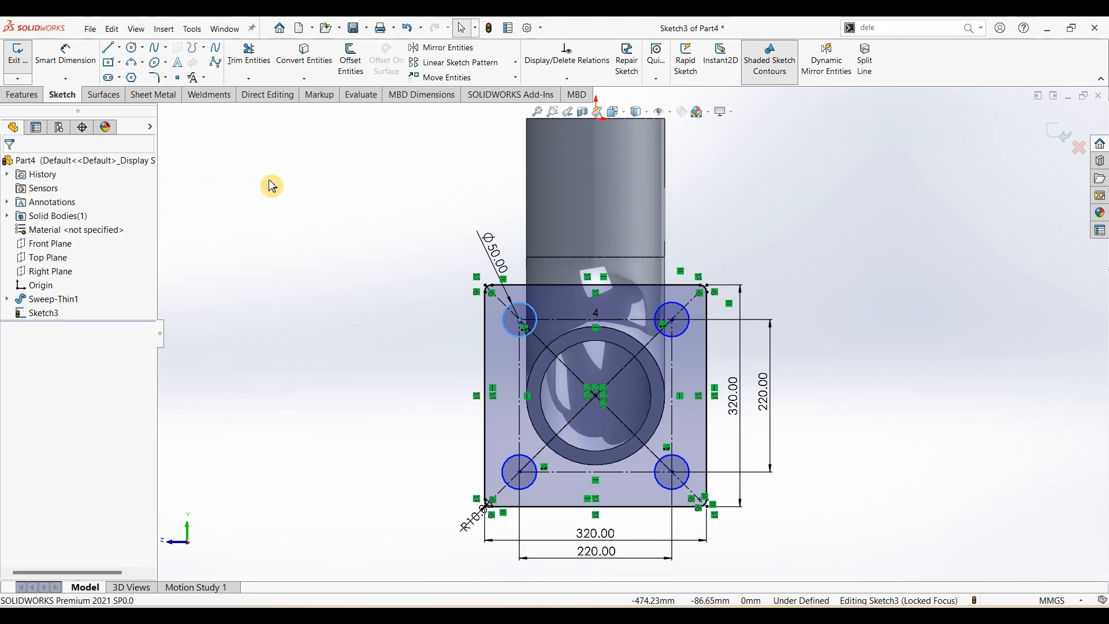
# Convert the pipe's inner circular edge into the flange sketch
pyautogui.click(302, 71)
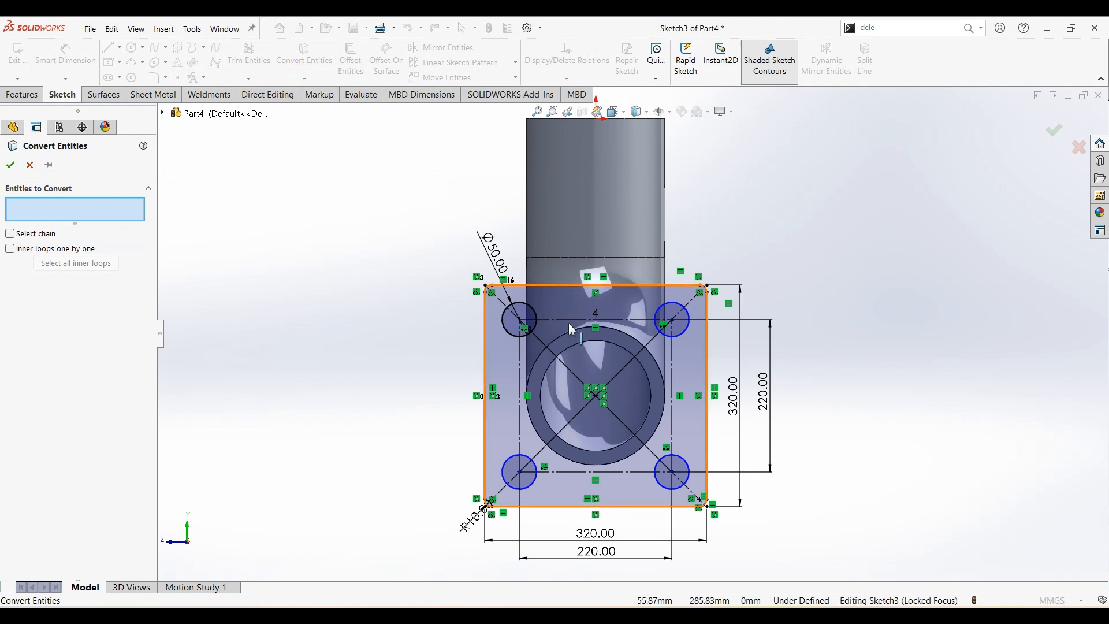
pyautogui.click(606, 348)
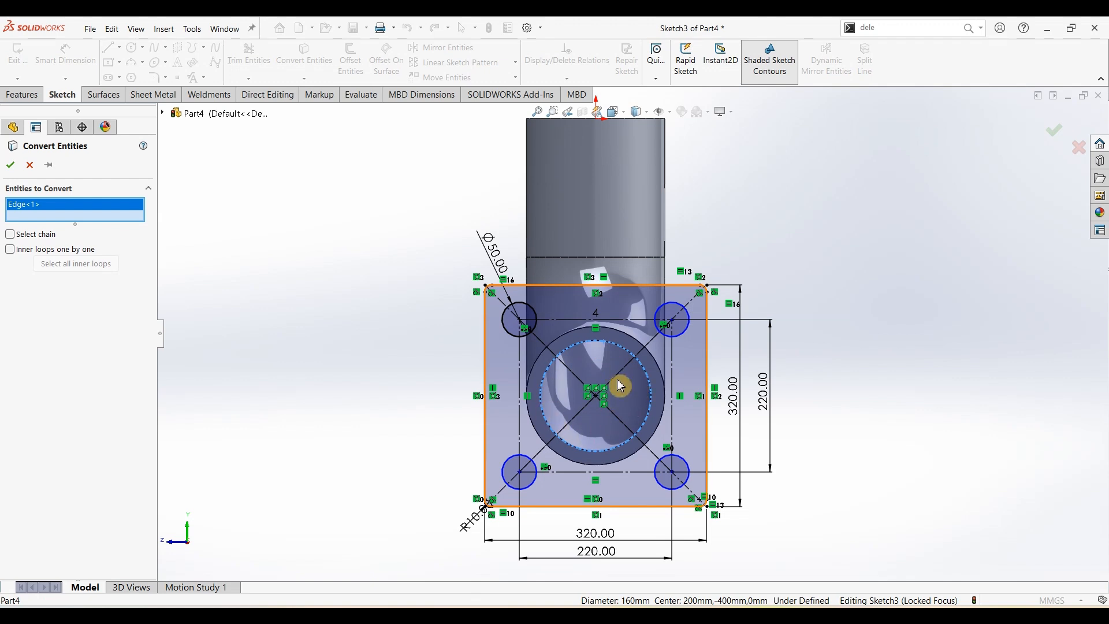
pyautogui.click(10, 166)
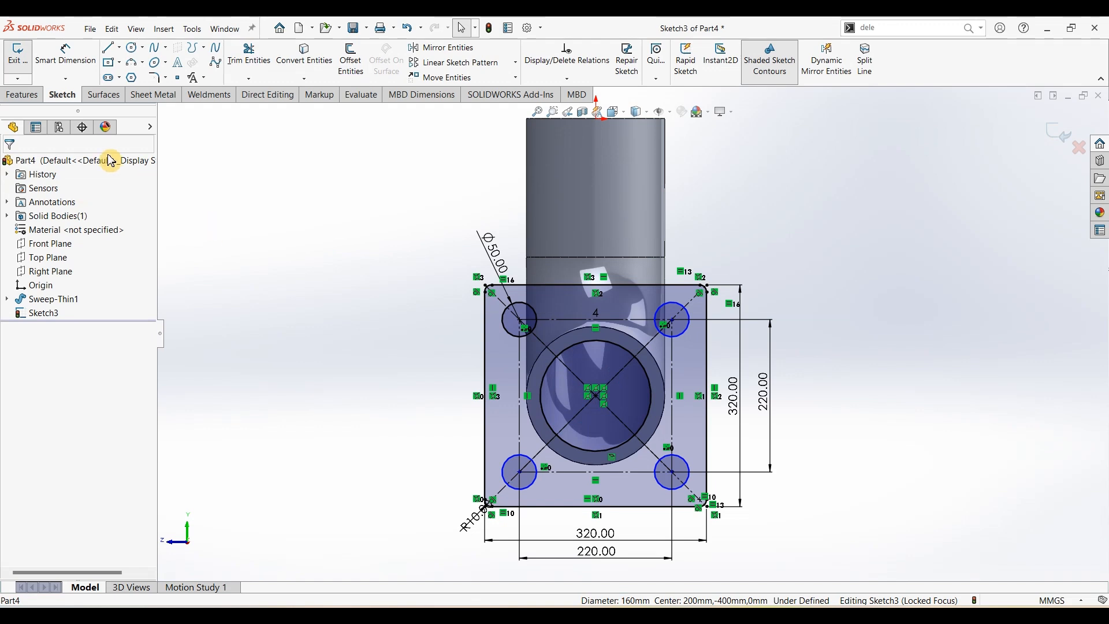
# Extrude the flange sketch as a blind boss toward the pipe, merged with the existing body
pyautogui.click(31, 96)
pyautogui.click(24, 58)
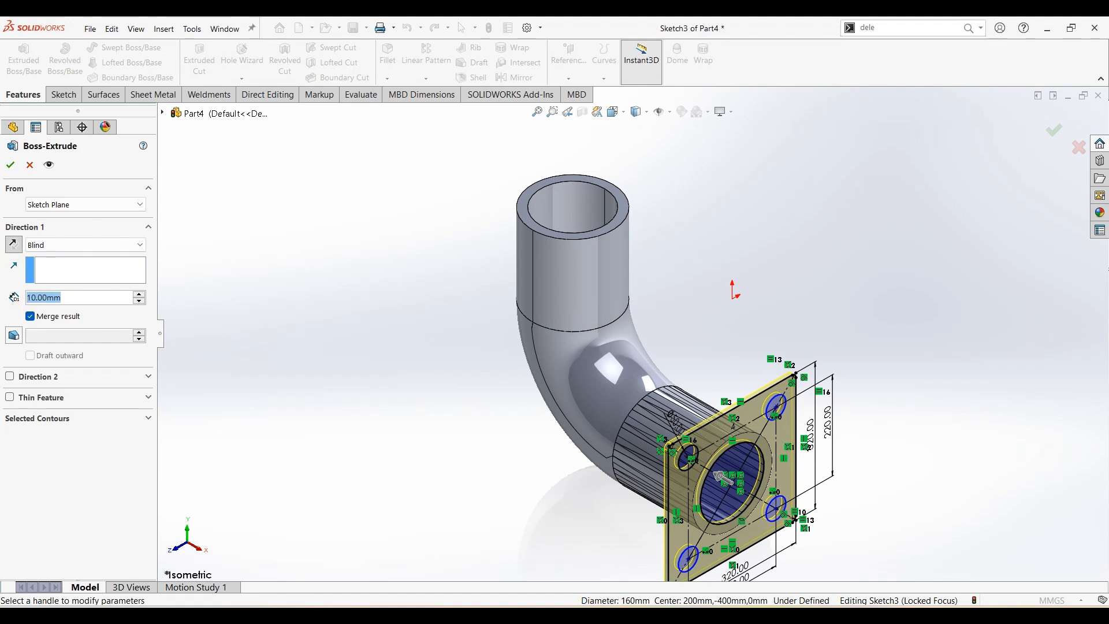
pyautogui.click(10, 164)
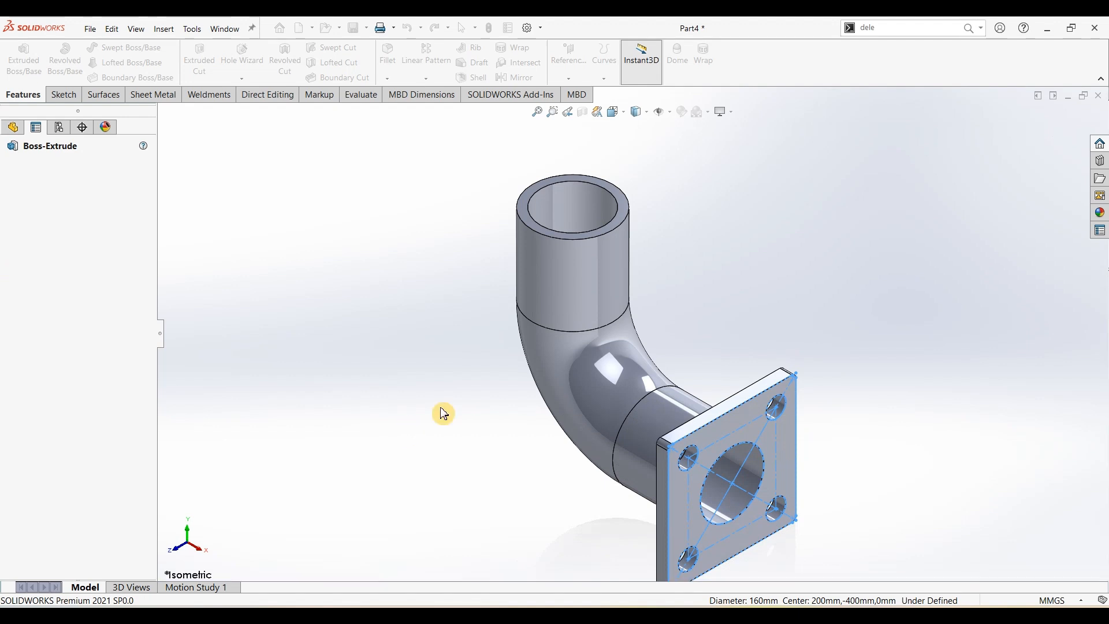
pyautogui.press('f')
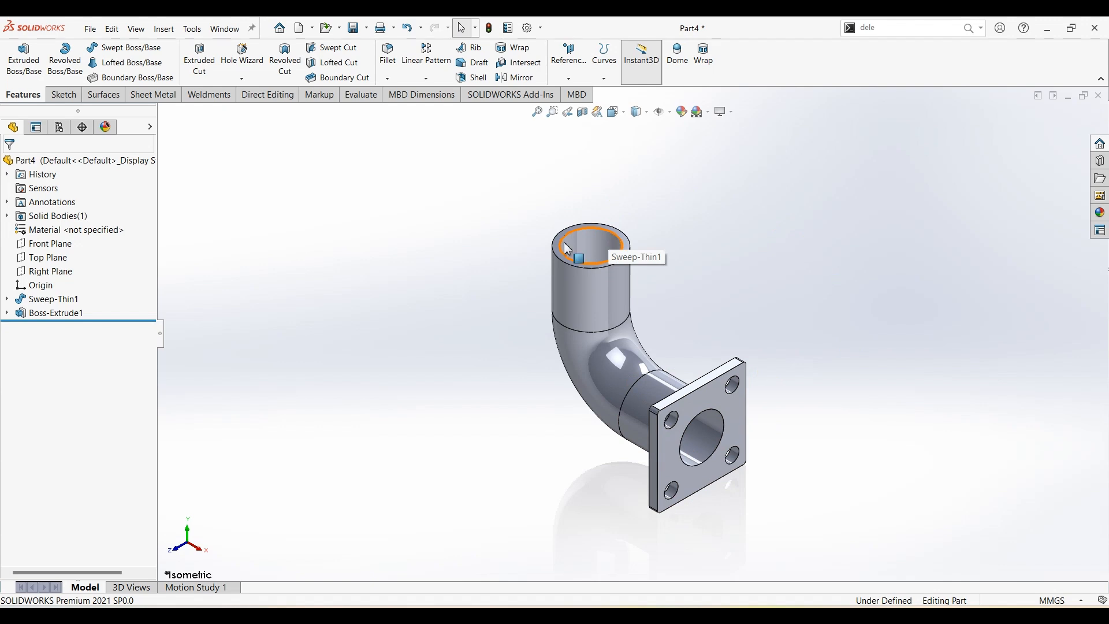
# Open the flange's sketch for editing, copy all its entities and dimensions, and leave the sketch without changing it
pyautogui.click(7, 313)
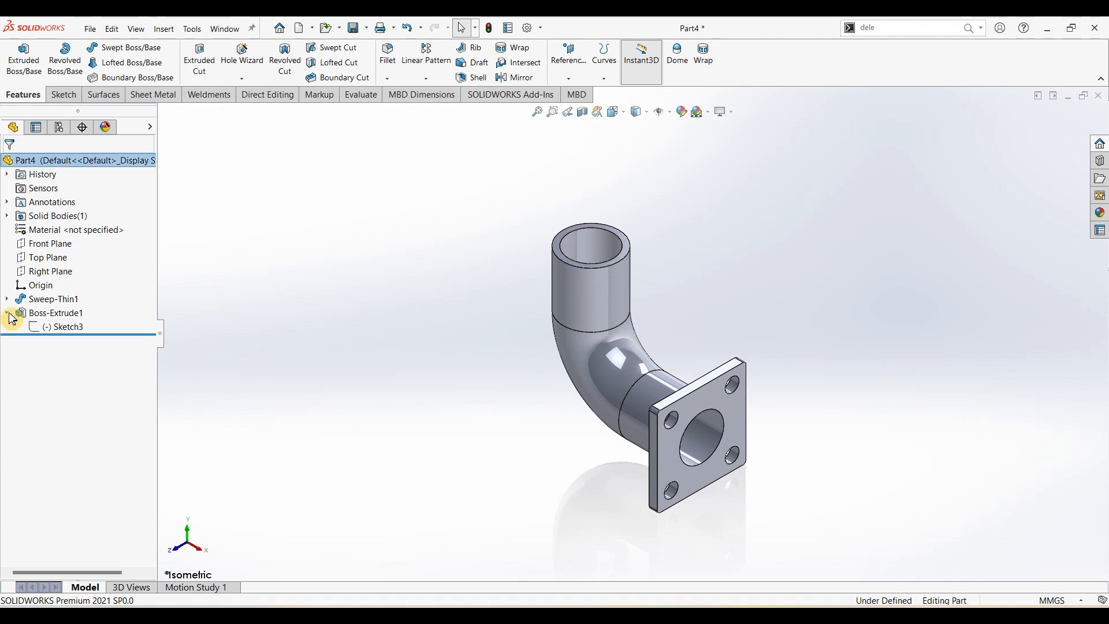
pyautogui.click(49, 329)
pyautogui.click(56, 294)
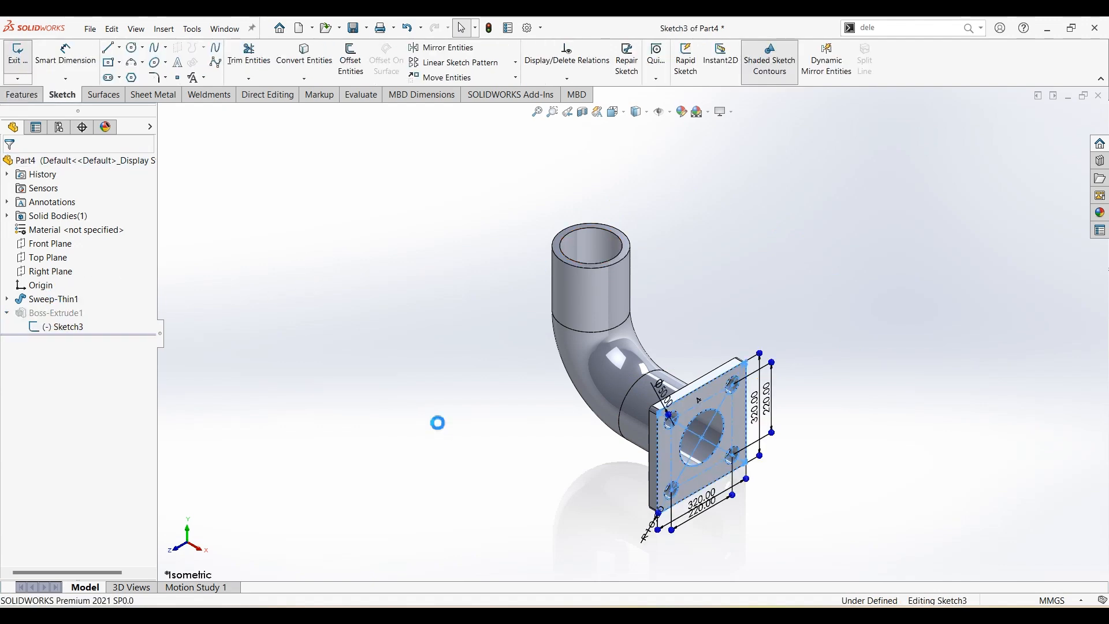
pyautogui.click(772, 402)
pyautogui.hotkey('ctrl', 'a')
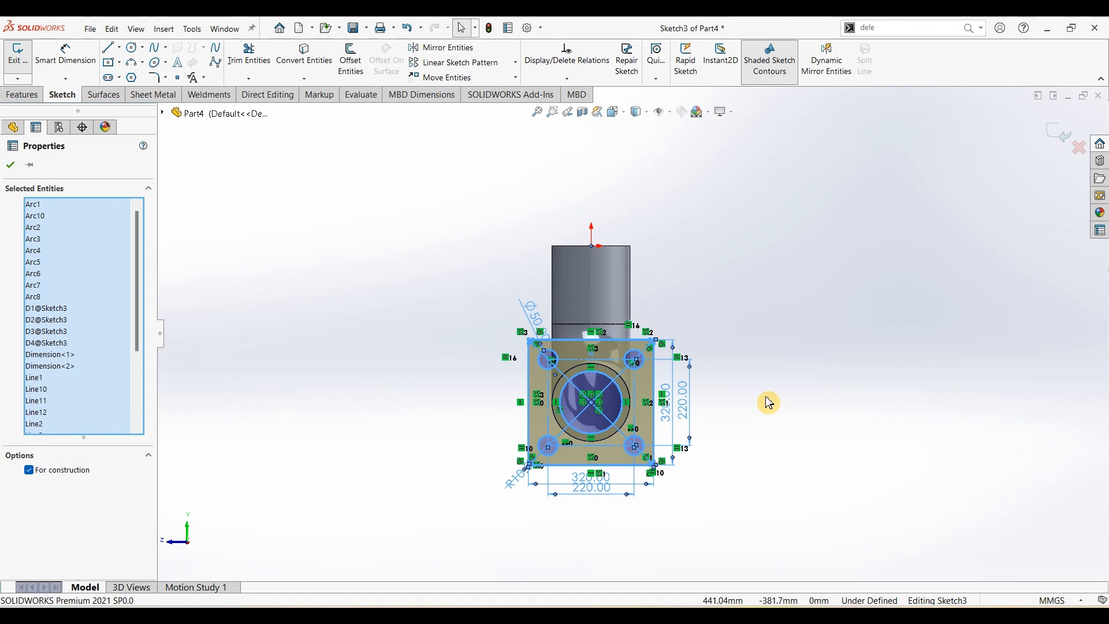
pyautogui.click(1079, 148)
pyautogui.click(601, 326)
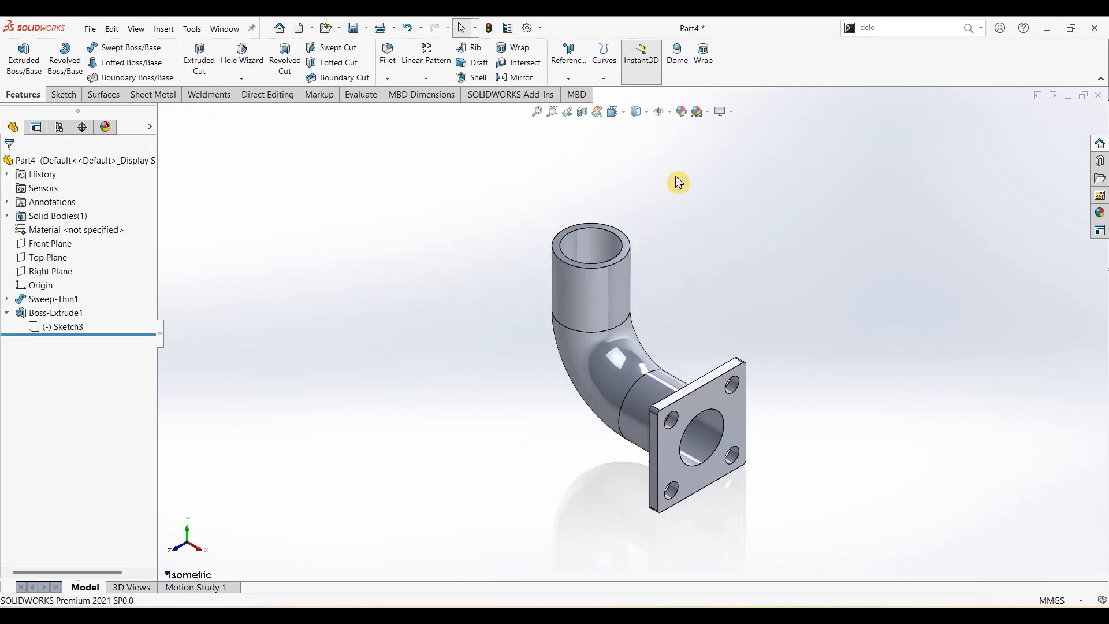
# Start a sketch on the end face of the pipe's vertical leg and paste the copied flange geometry into it
pyautogui.click(624, 243)
pyautogui.click(64, 94)
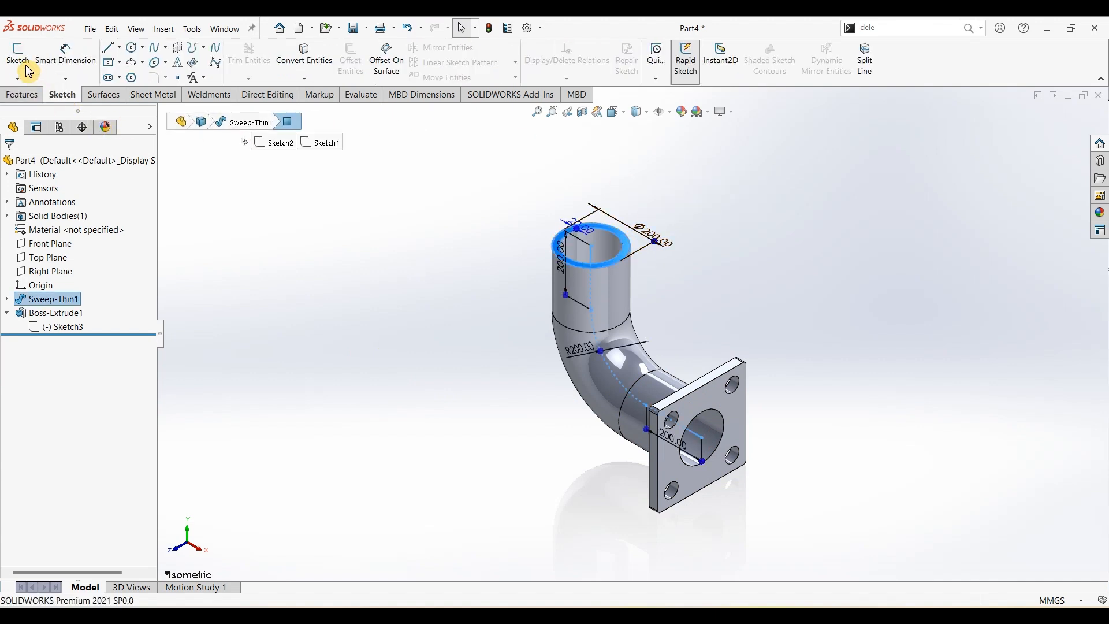
pyautogui.click(31, 74)
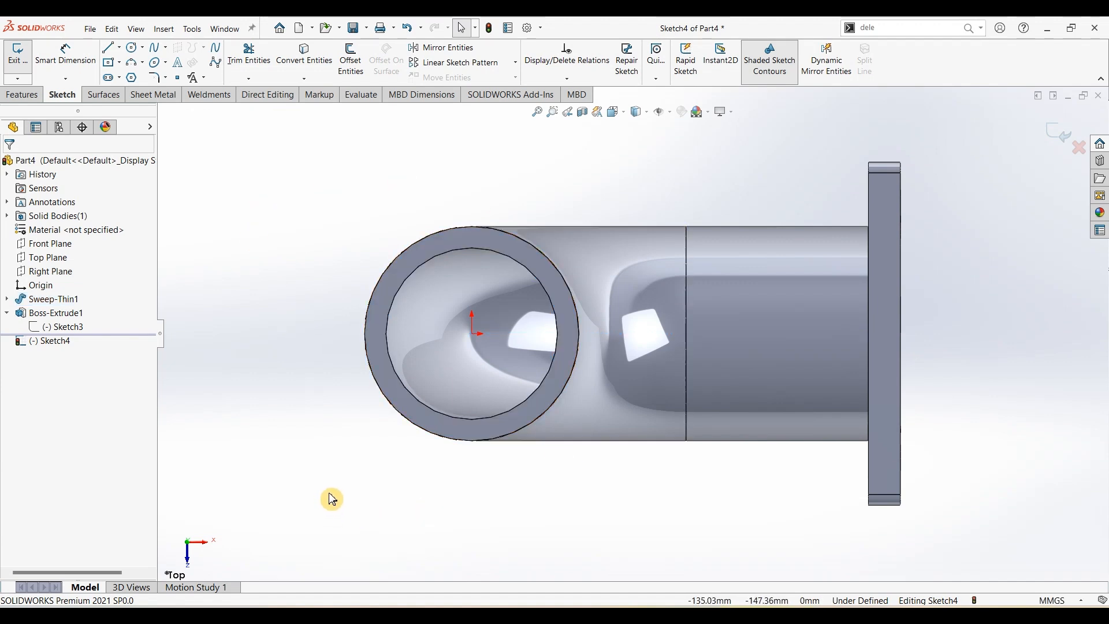
pyautogui.hotkey('ctrl', 'v')
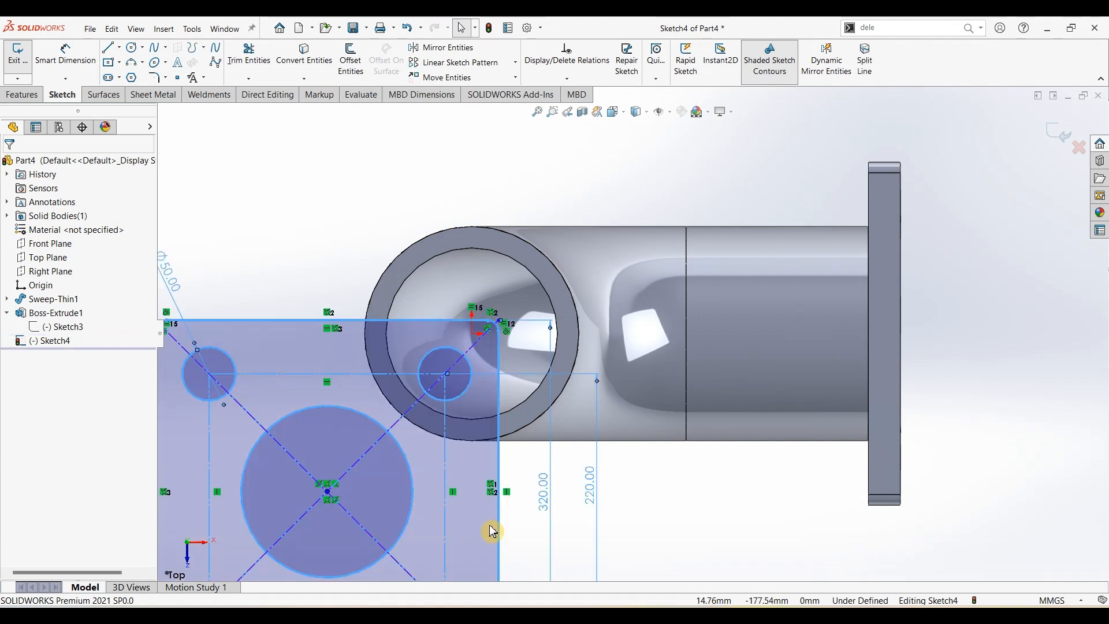
# Move the pasted flange geometry so its centre lies approximately over the centre of the pipe's open end
pyautogui.scroll(2, 488, 527)
pyautogui.click(502, 477)
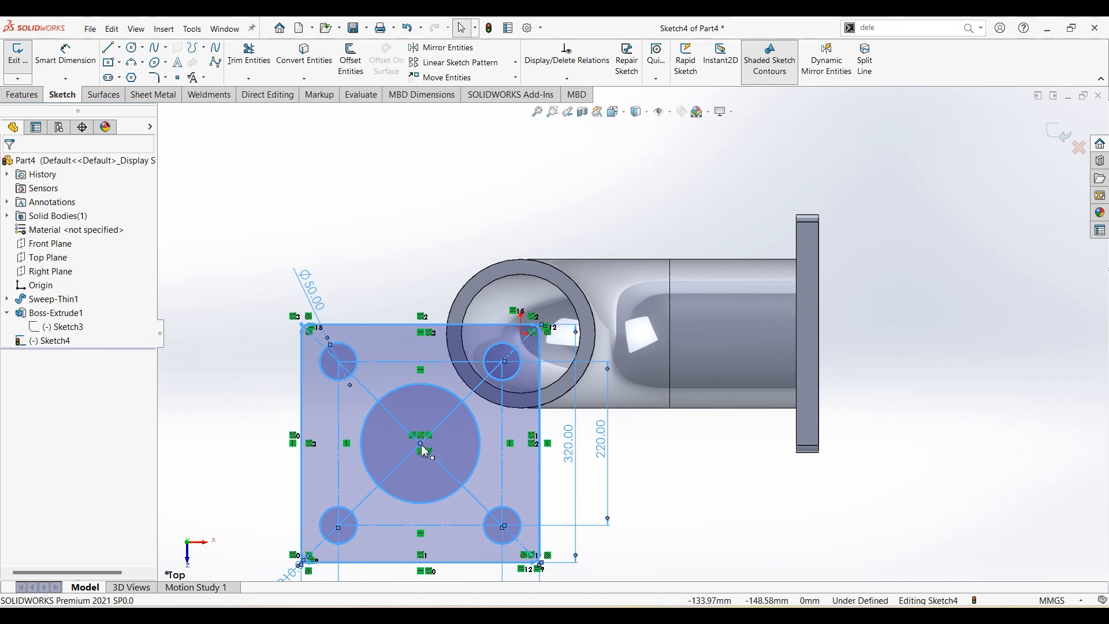
pyautogui.moveTo(420, 443)
pyautogui.mouseDown()
pyautogui.moveTo(523, 327)
pyautogui.moveTo(521, 336)
pyautogui.mouseUp()
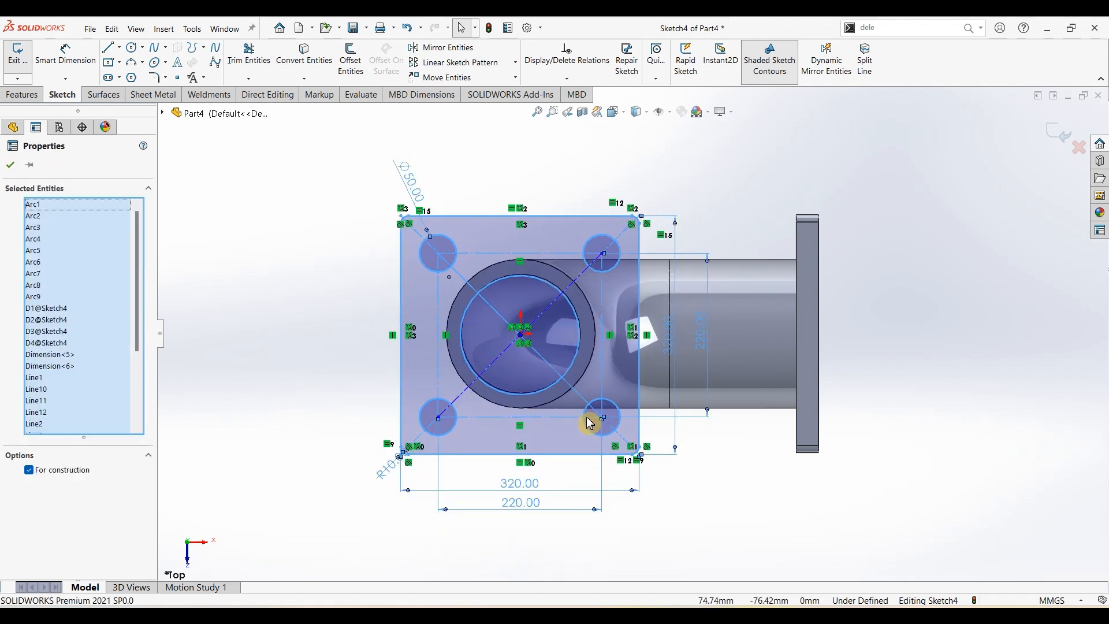
# Make the pasted flange's centre point coincident with the origin
pyautogui.scroll(-1, 521, 353)
pyautogui.scroll(-6, 523, 358)
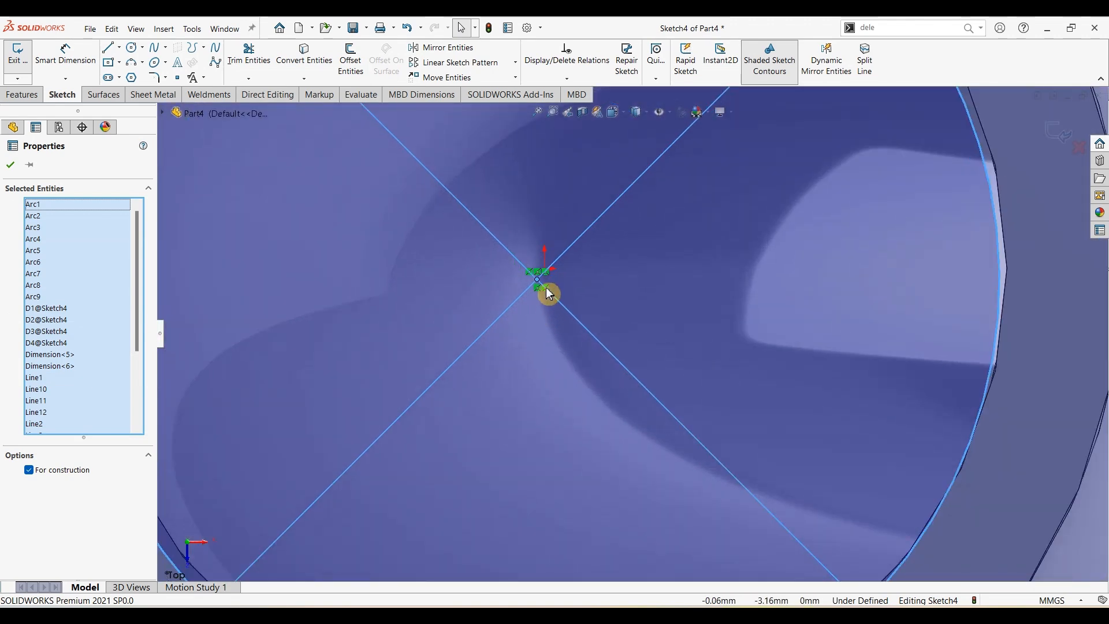
pyautogui.scroll(-2, 548, 293)
pyautogui.click(569, 275)
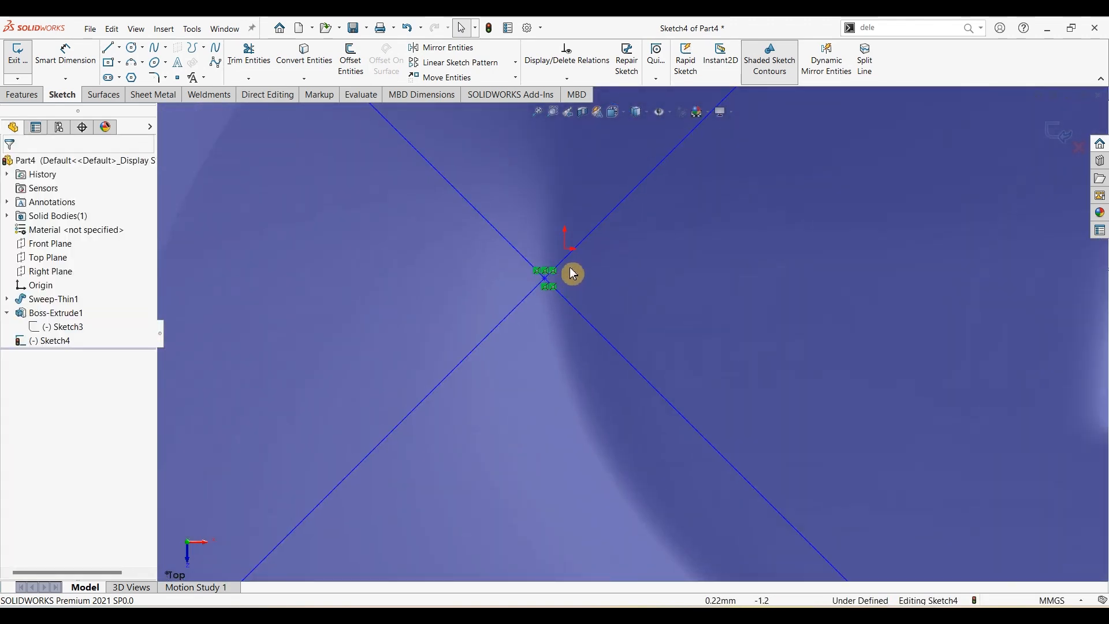
pyautogui.click(565, 253)
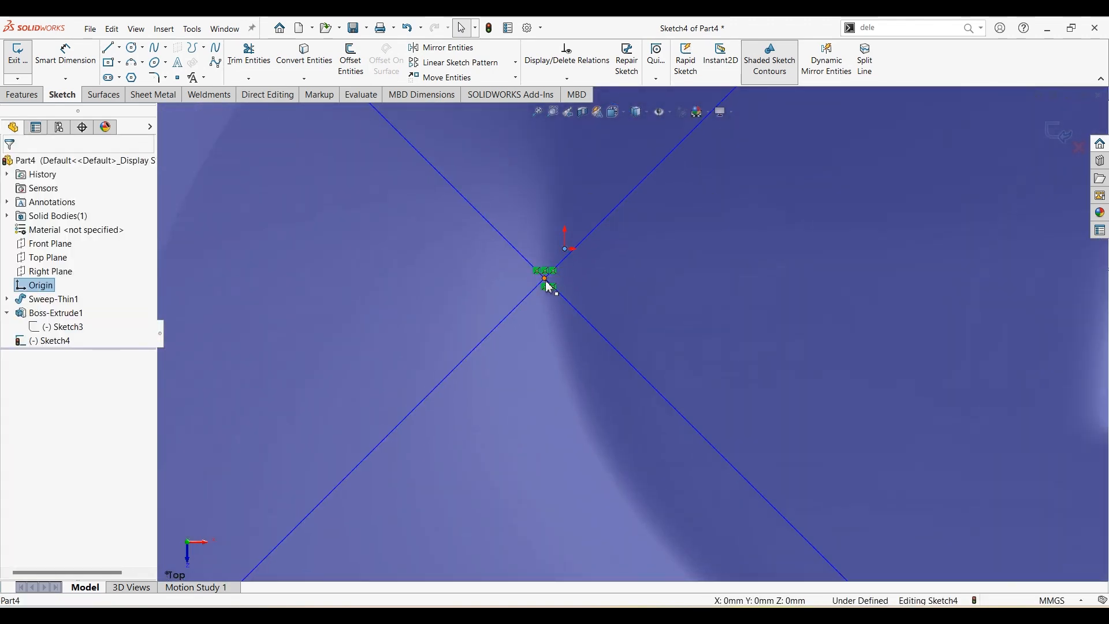
pyautogui.keyDown('ctrl'); pyautogui.click(549, 286); pyautogui.keyUp('ctrl')
pyautogui.click(613, 229)
pyautogui.scroll(5, 590, 333)
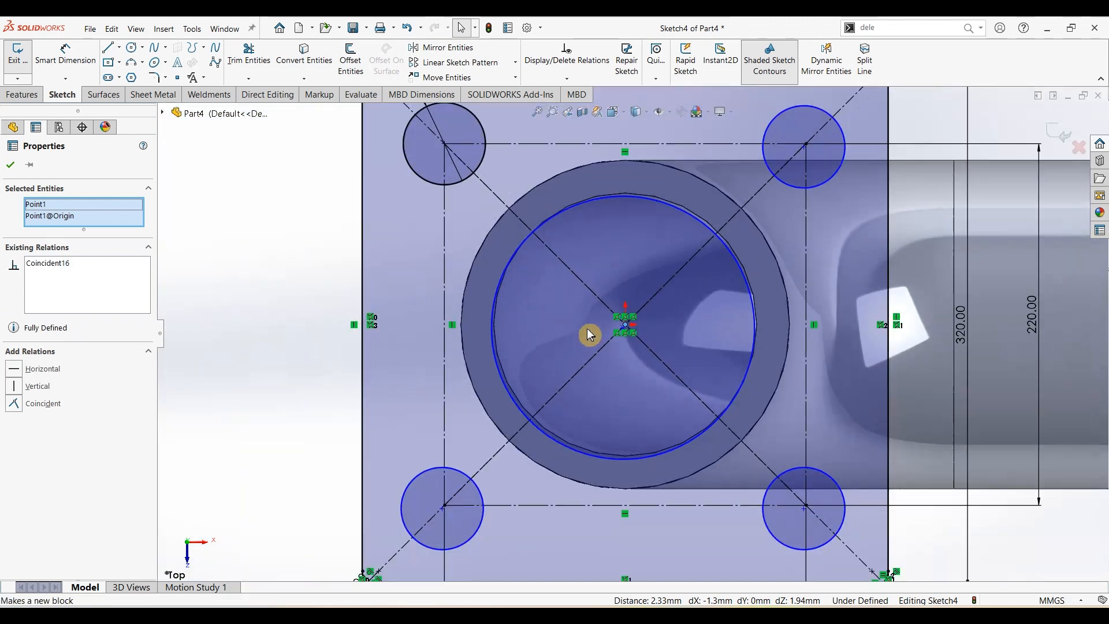
pyautogui.scroll(3, 589, 350)
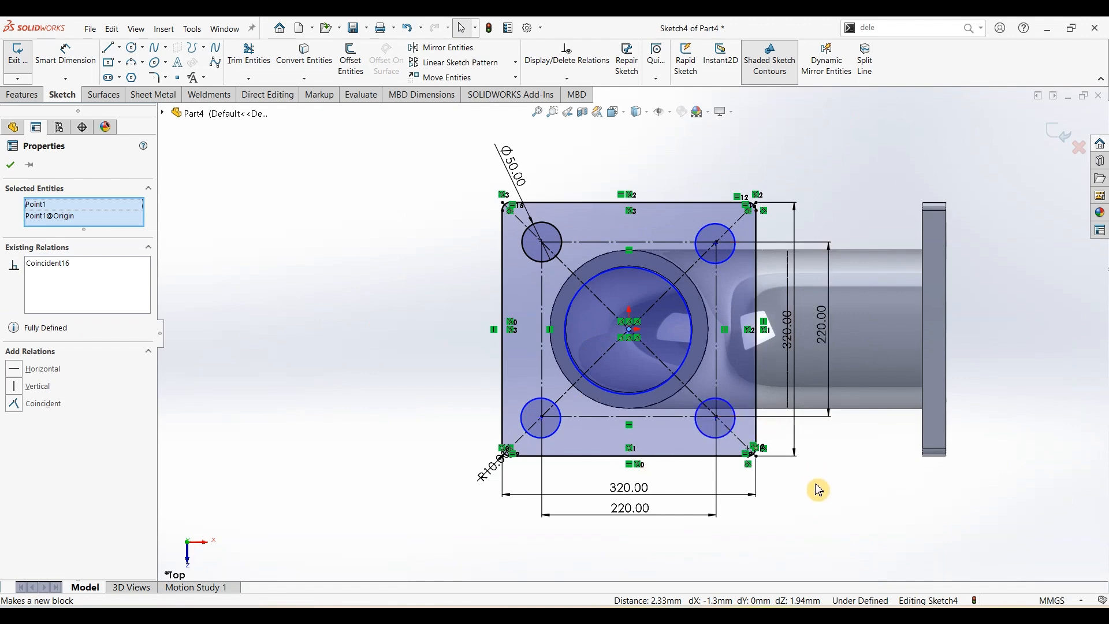
# Extrude the second flange sketch as a 30 mm blind boss, reversed toward the pipe and merged with the existing body
pyautogui.scroll(2, 818, 490)
pyautogui.moveTo(817, 490)
pyautogui.mouseDown(button='middle')
pyautogui.moveTo(804, 456)
pyautogui.moveTo(779, 506)
pyautogui.moveTo(787, 494)
pyautogui.moveTo(792, 502)
pyautogui.mouseUp(button='middle')
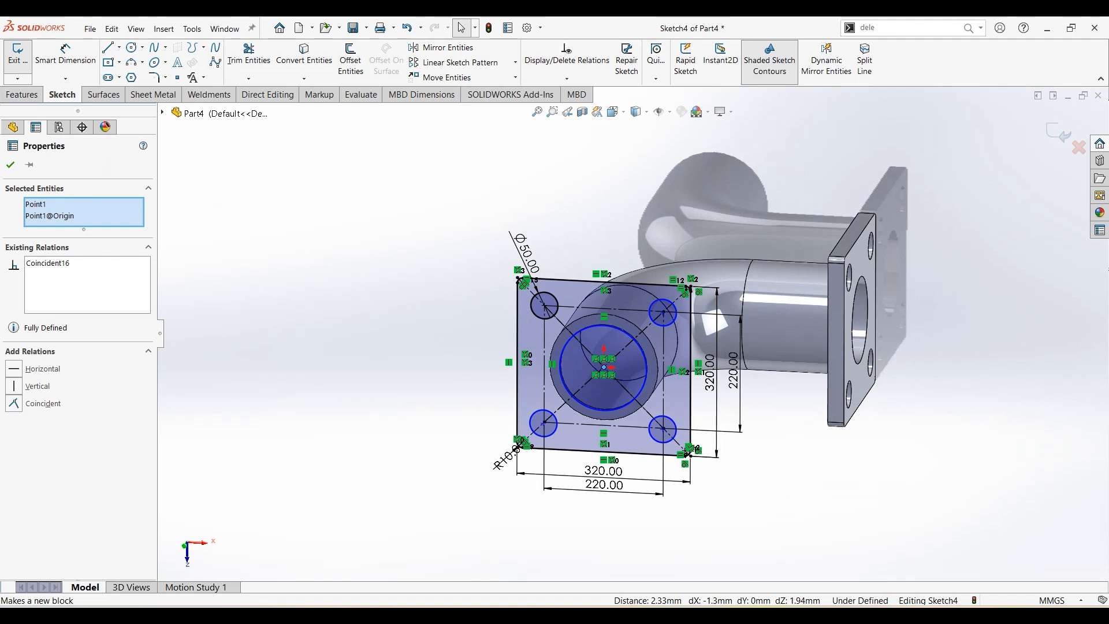
pyautogui.click(22, 95)
pyautogui.click(32, 76)
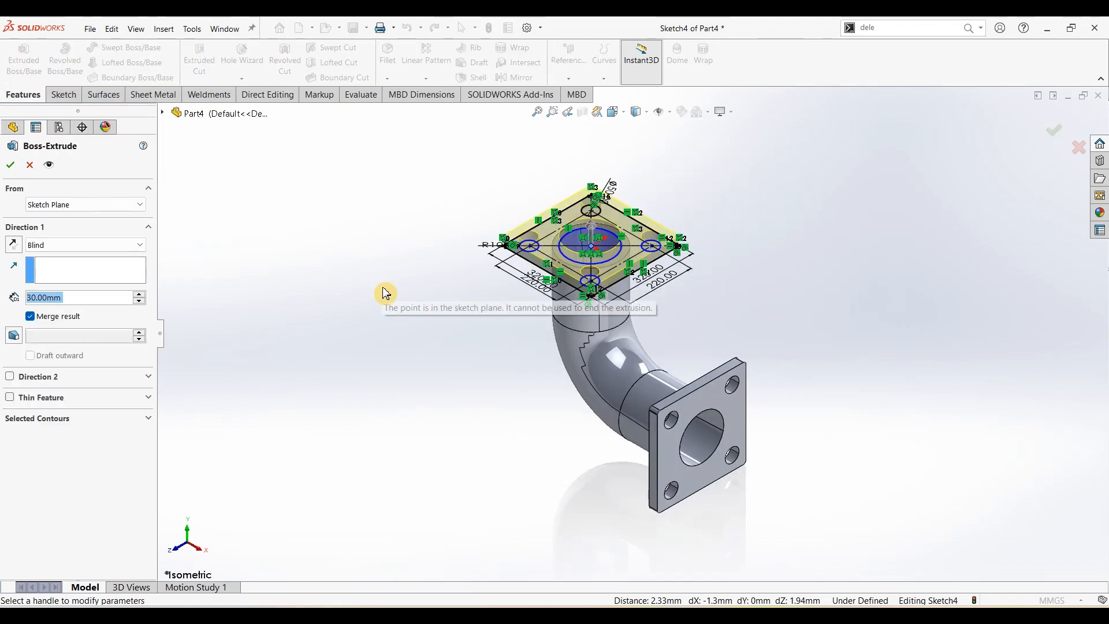
pyautogui.click(13, 245)
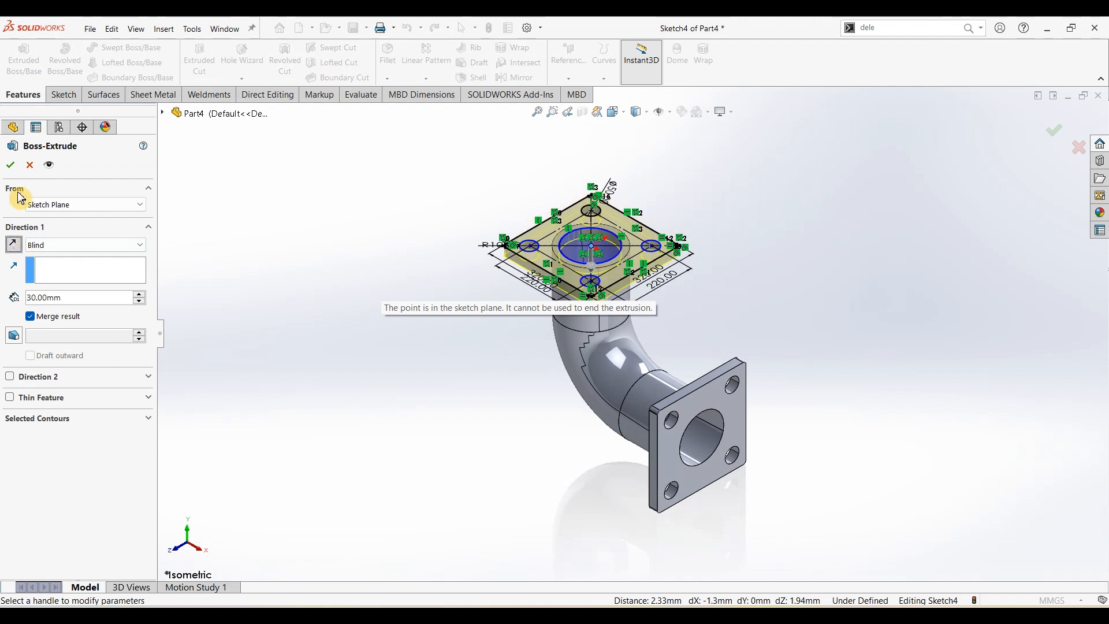
pyautogui.click(16, 170)
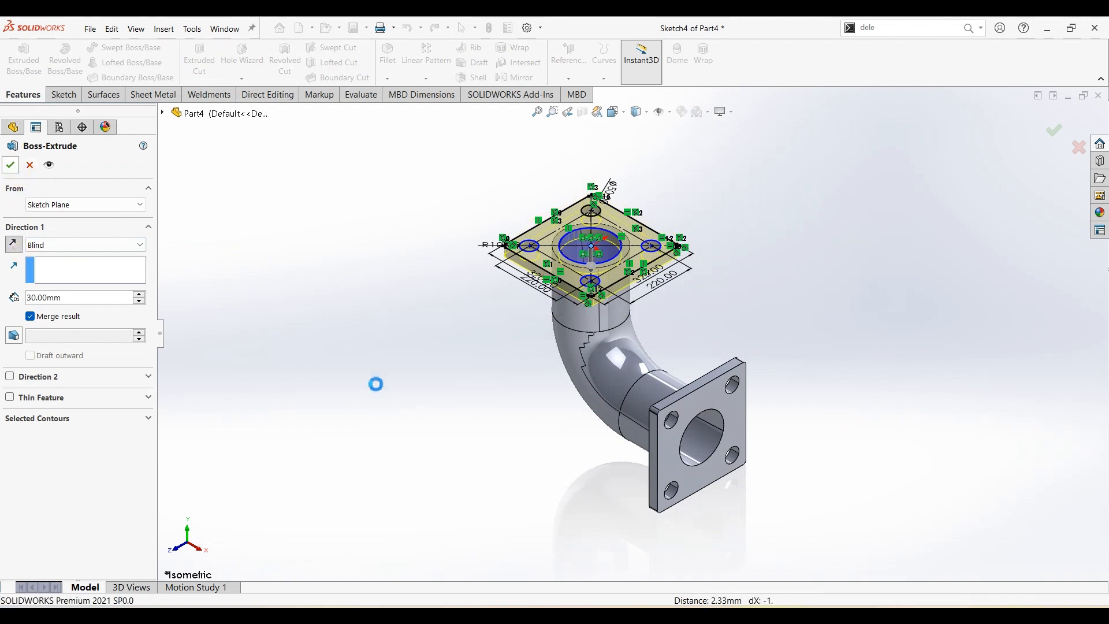
# Open the second flange's sketch for editing and enlarge its central bore circle to a radius of about 90 mm
pyautogui.moveTo(698, 315); pyautogui.dragTo(583, 386, button='middle')
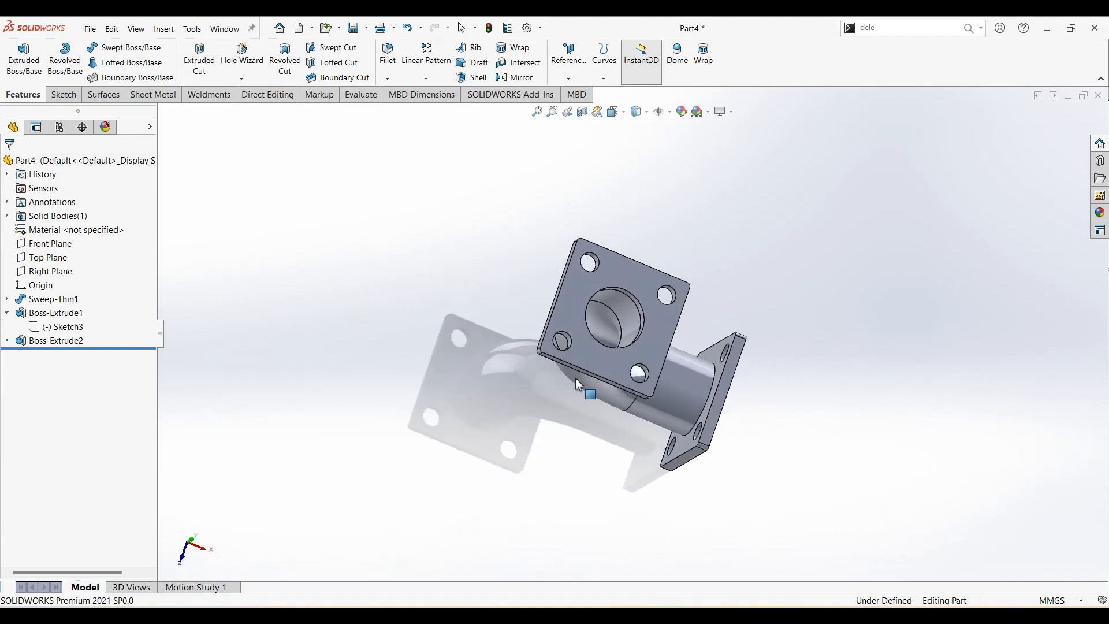
pyautogui.click(12, 345)
pyautogui.click(60, 354)
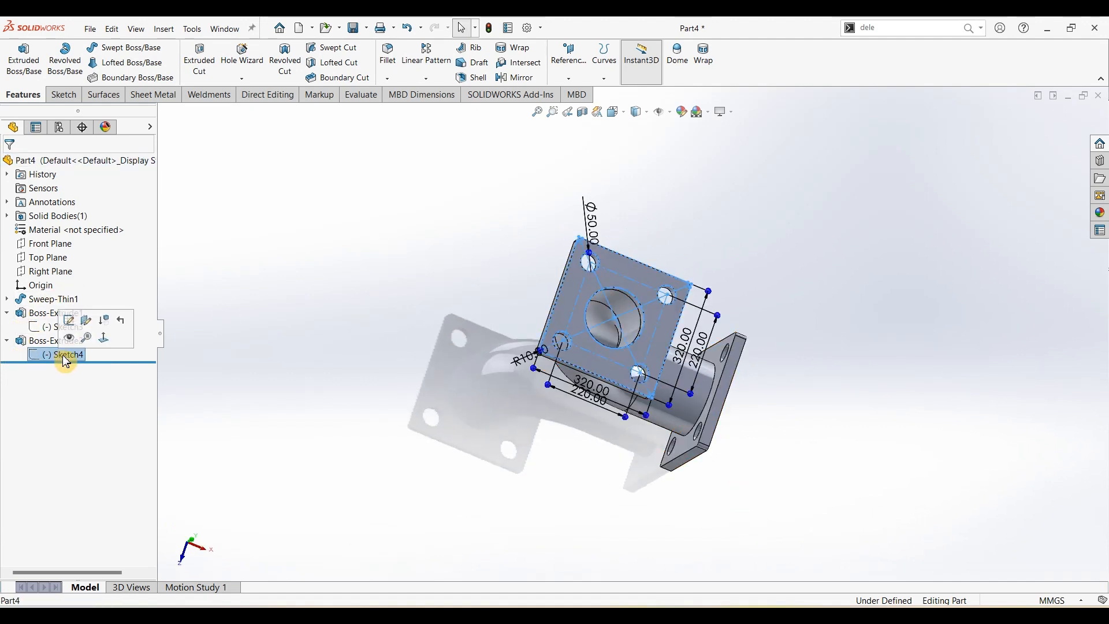
pyautogui.click(70, 323)
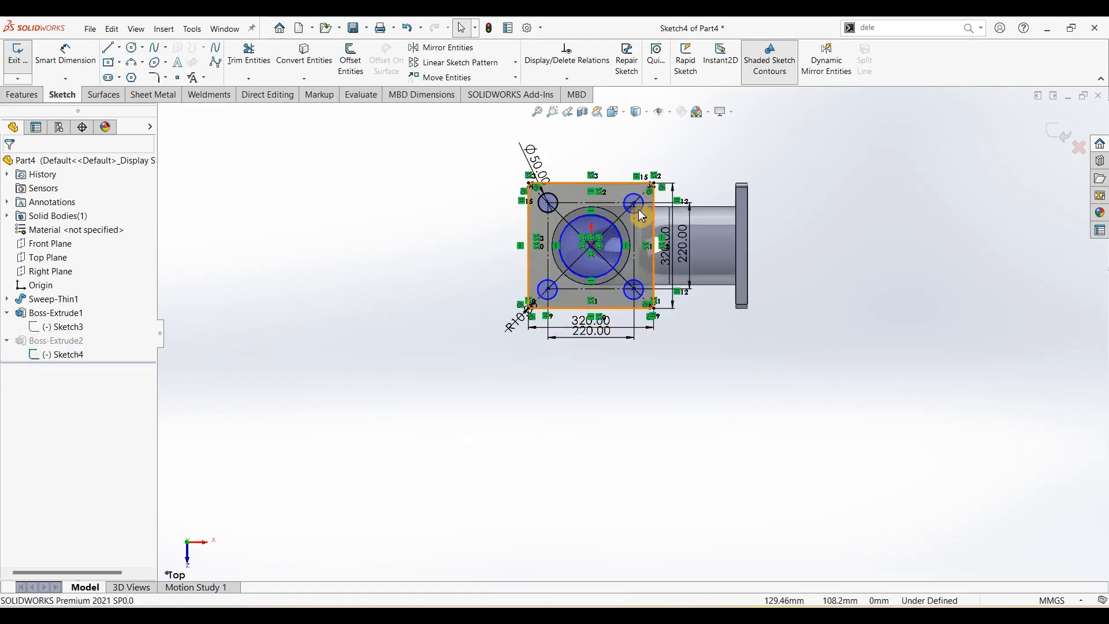
pyautogui.scroll(-5, 644, 217)
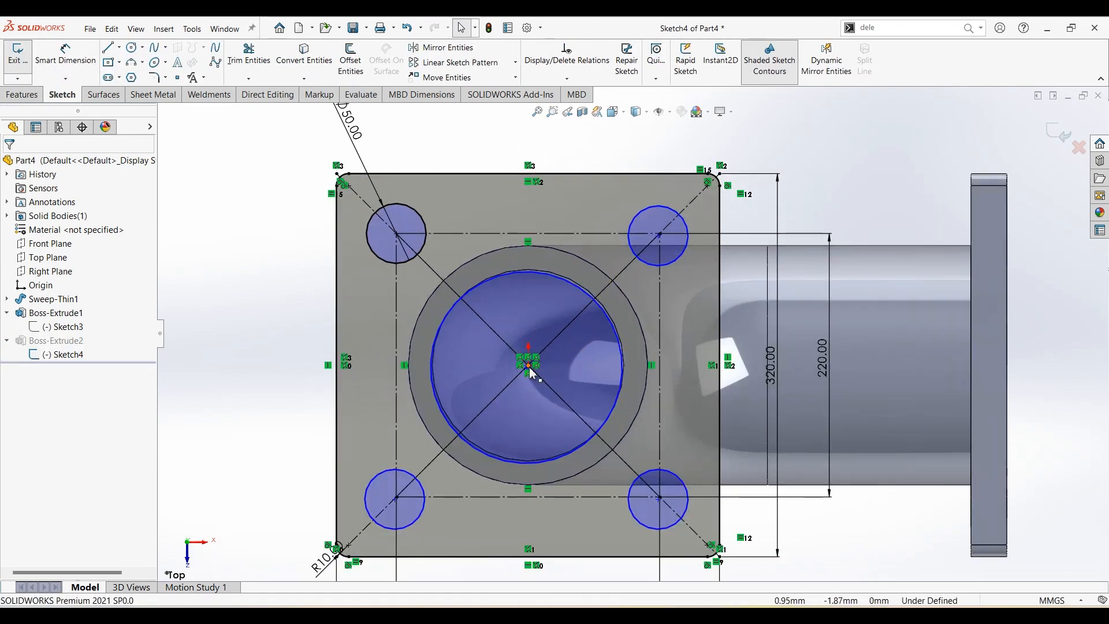
pyautogui.click(530, 372)
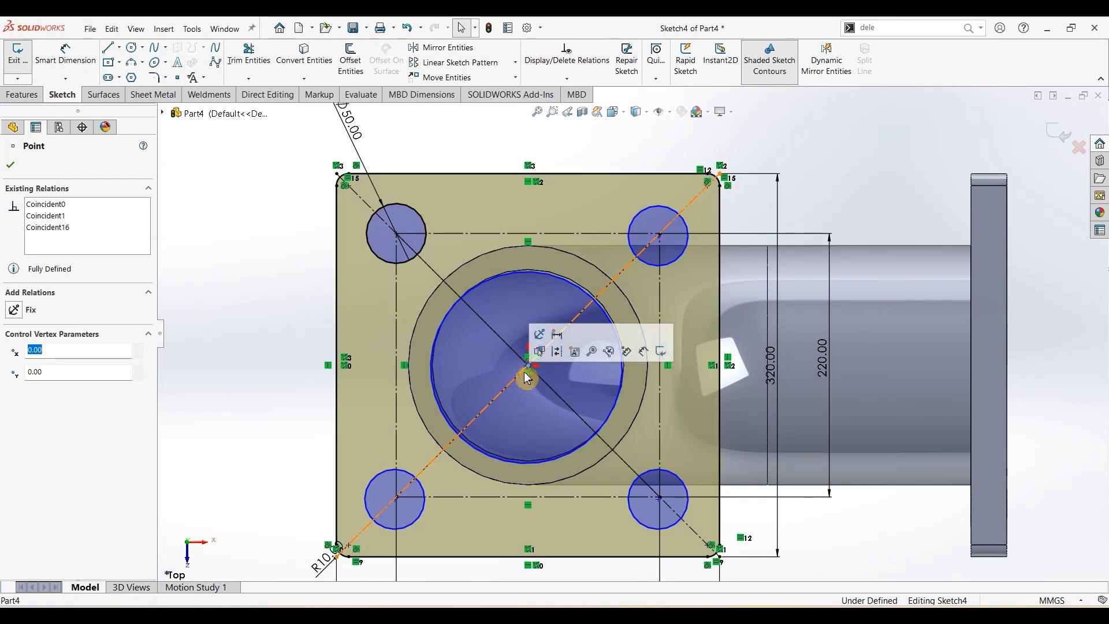
pyautogui.press('Escape')
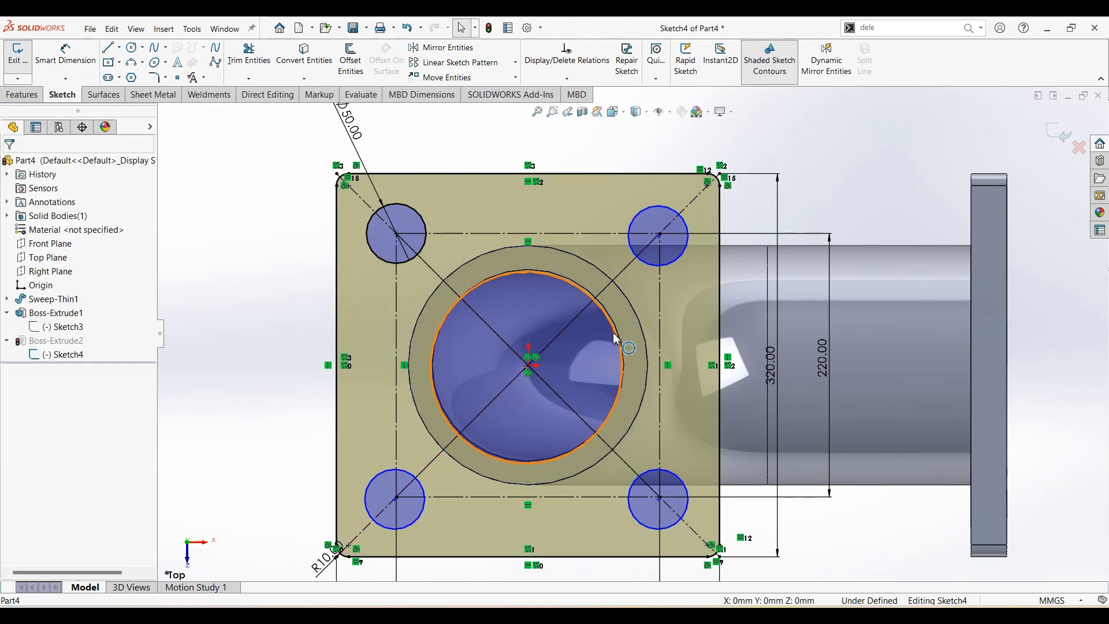
pyautogui.moveTo(618, 338); pyautogui.dragTo(633, 347)
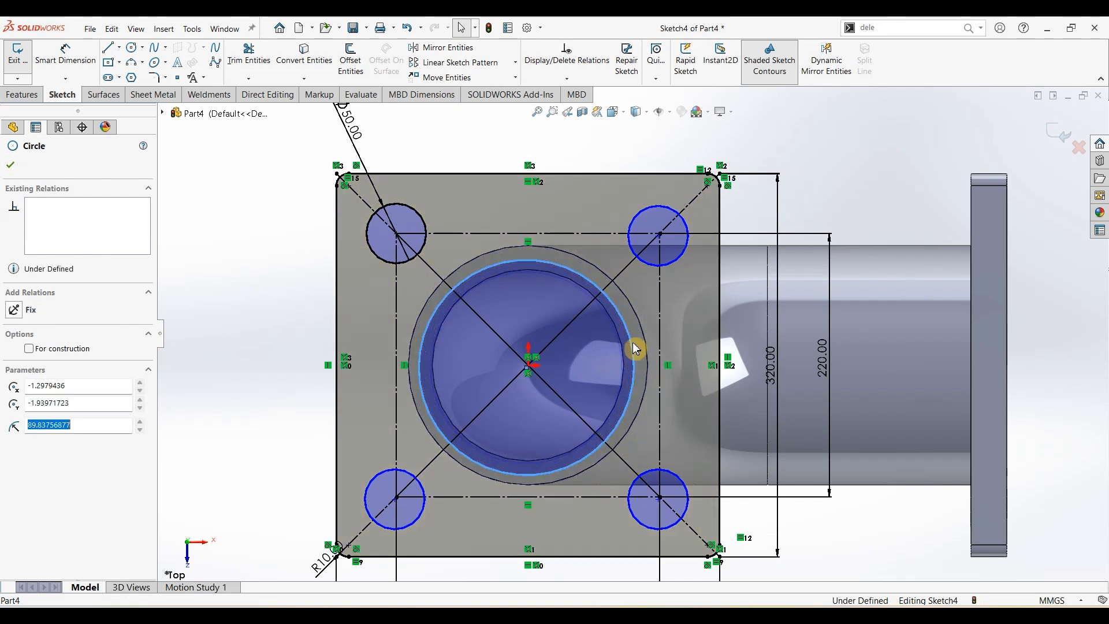
pyautogui.press('Escape')
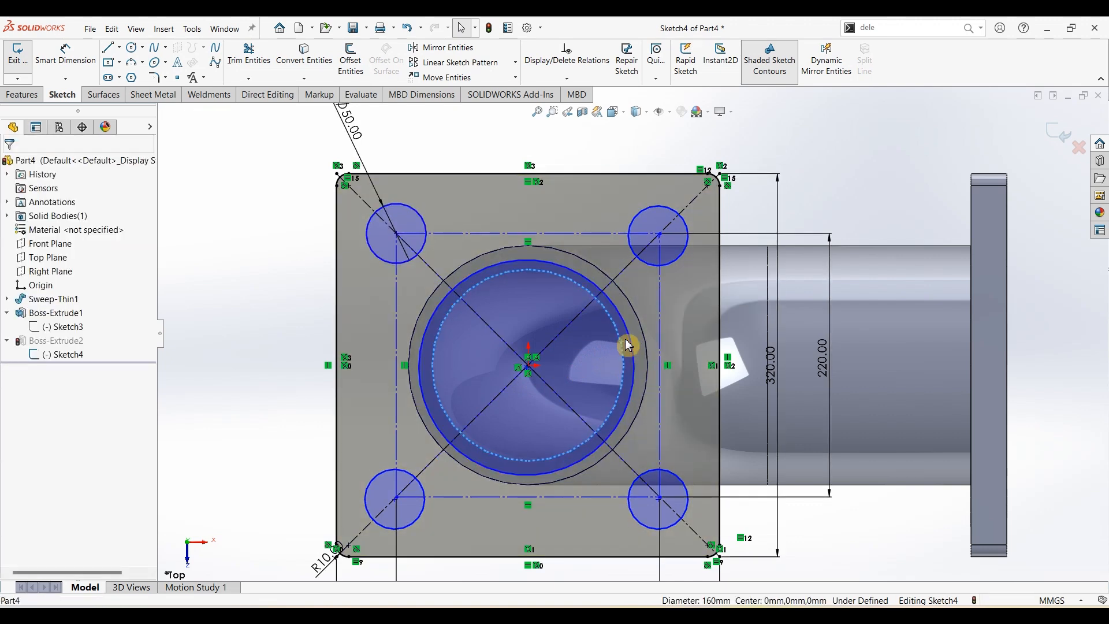
# Make the bore circle concentric with the pipe's inner circular edge
pyautogui.click(628, 340)
pyautogui.keyDown('ctrl'); pyautogui.click(633, 334); pyautogui.keyUp('ctrl')
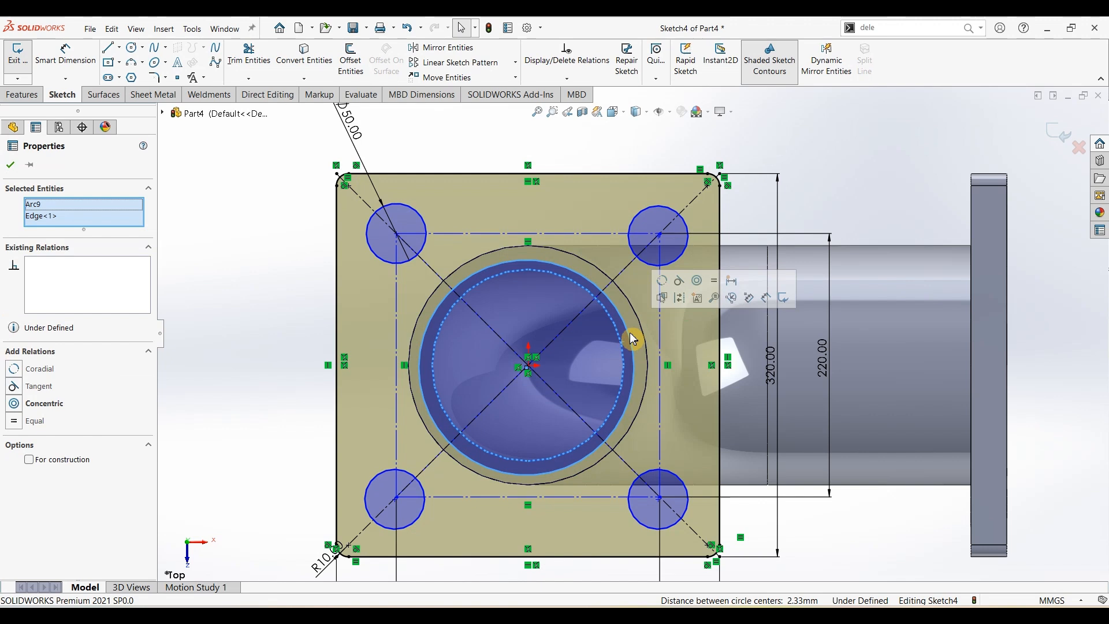
pyautogui.click(696, 281)
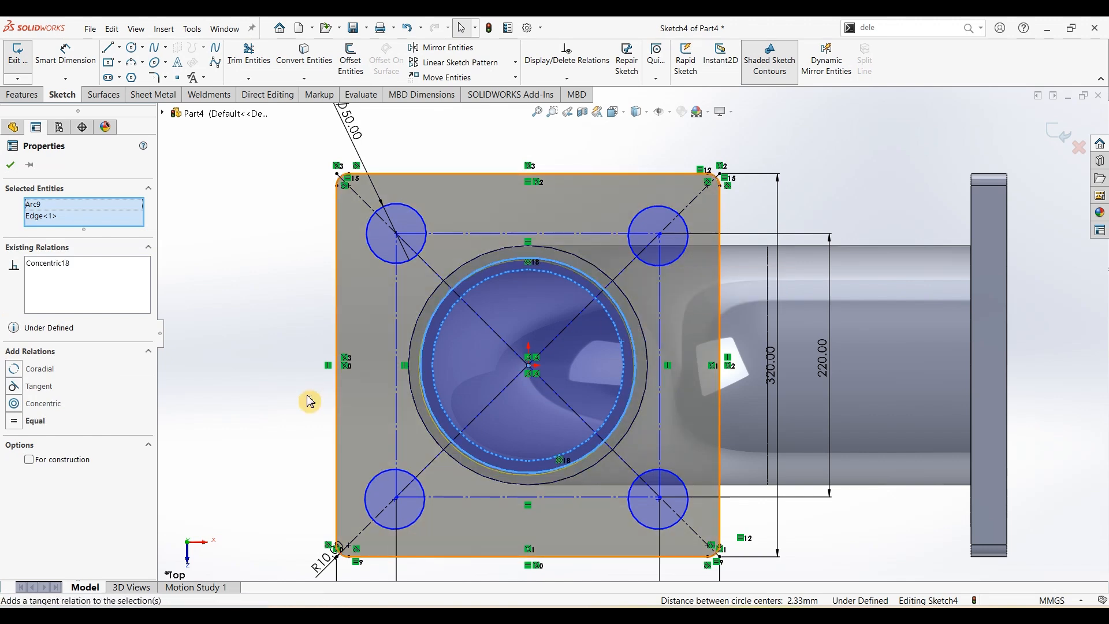
pyautogui.click(262, 299)
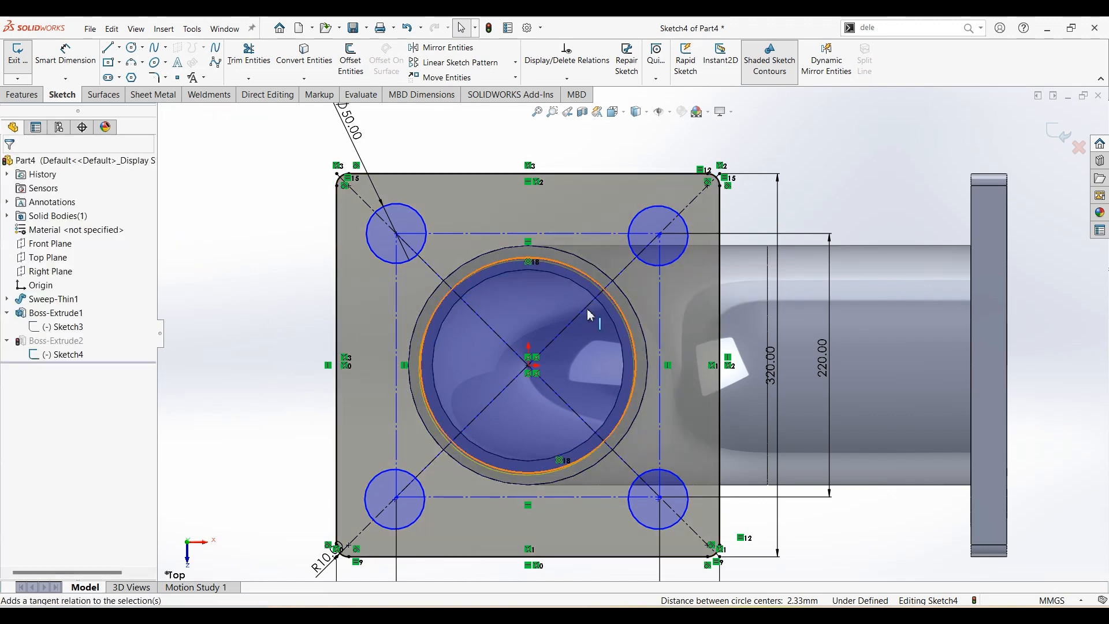
# Add tangent and equal relations between the bore circle and the pipe's inner circular edge
pyautogui.click(634, 355)
pyautogui.keyDown('ctrl'); pyautogui.click(626, 356); pyautogui.keyUp('ctrl')
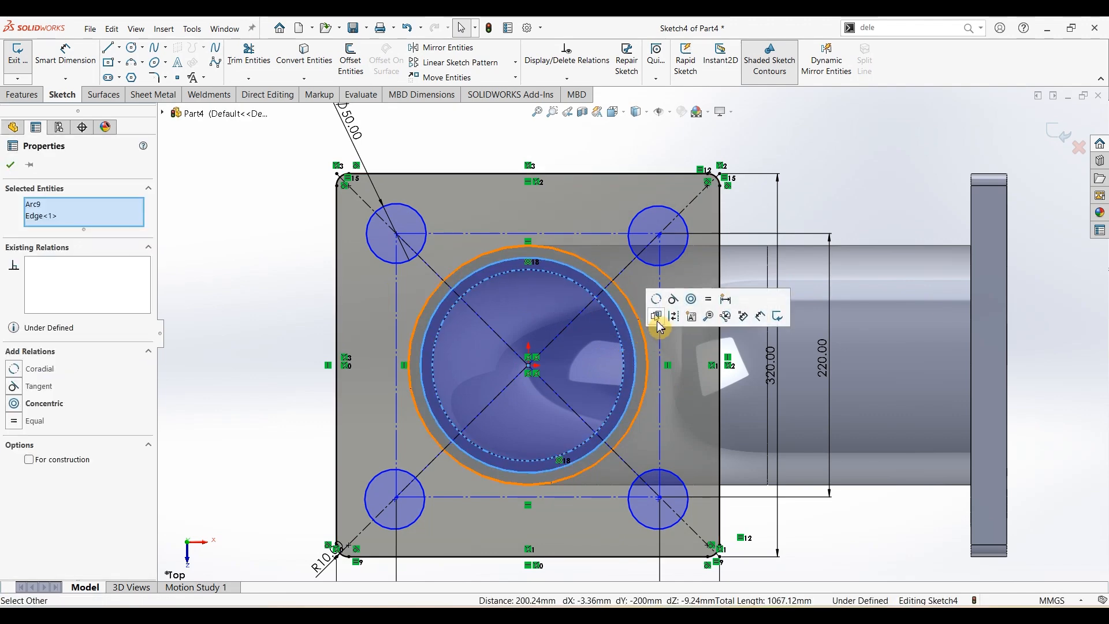
pyautogui.click(673, 301)
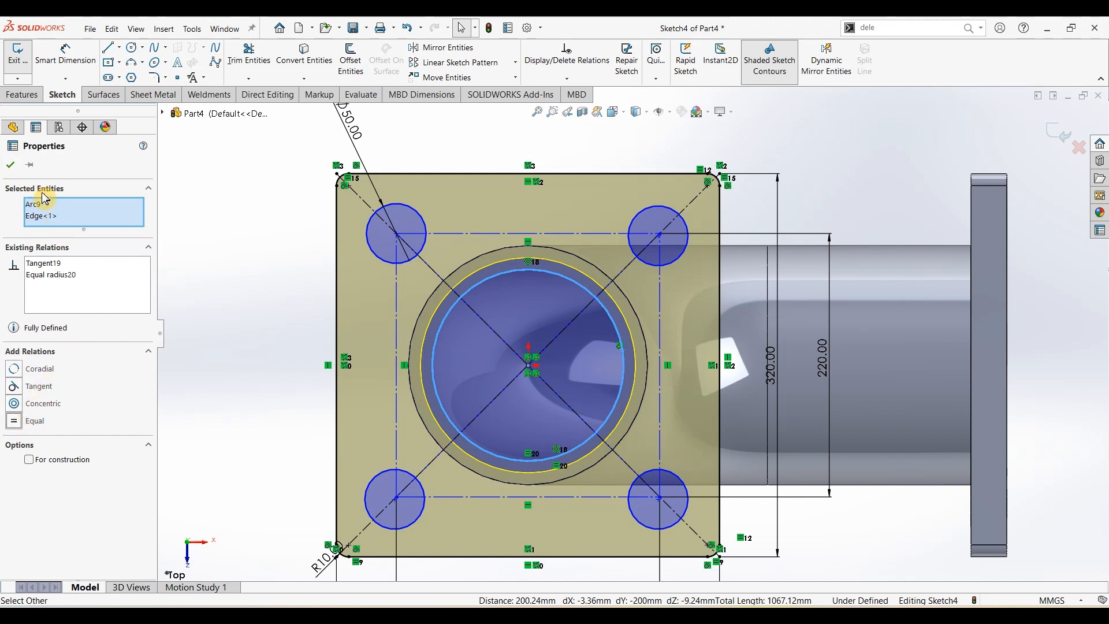
# Delete the tangent relation between the bore circle and the pipe edge, and exit the flange sketch
pyautogui.click(50, 264)
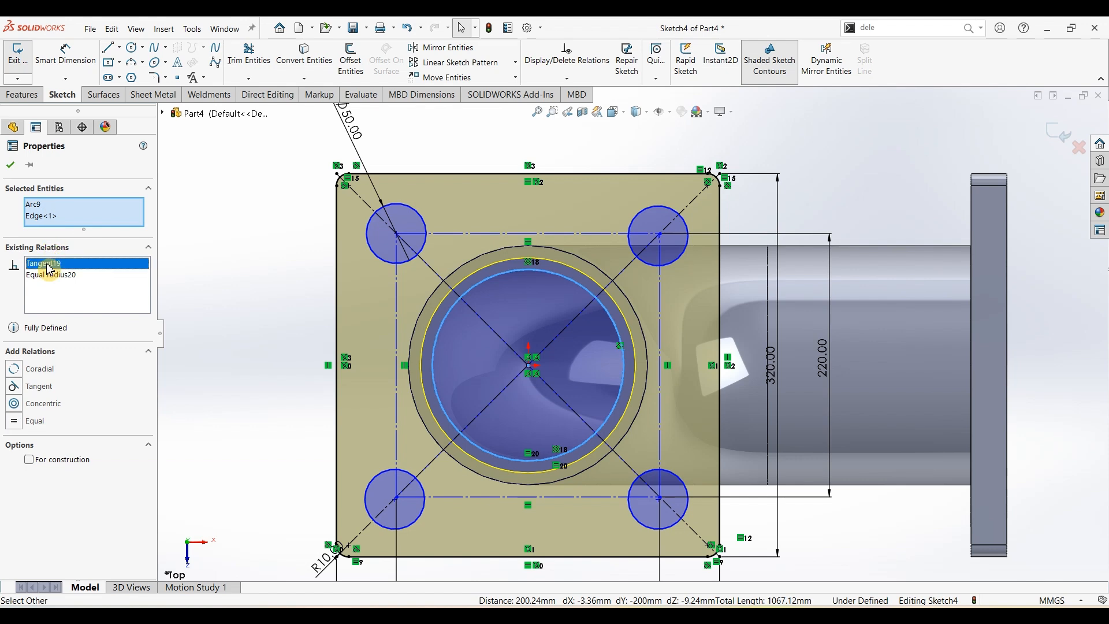
pyautogui.press('Delete')
pyautogui.click(18, 169)
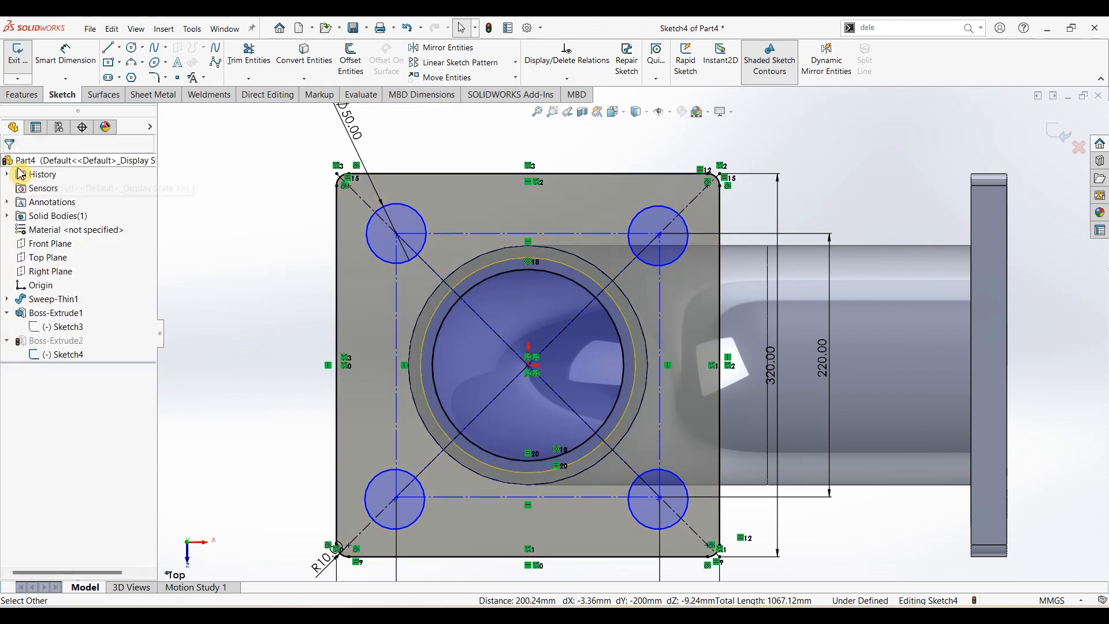
pyautogui.press('z')
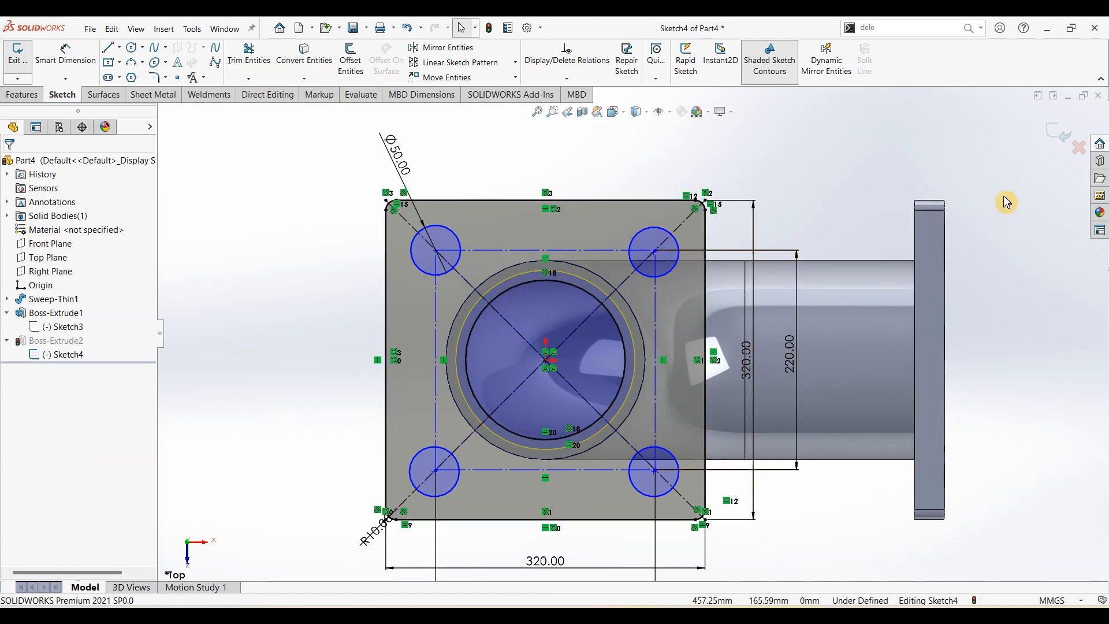
pyautogui.click(1056, 138)
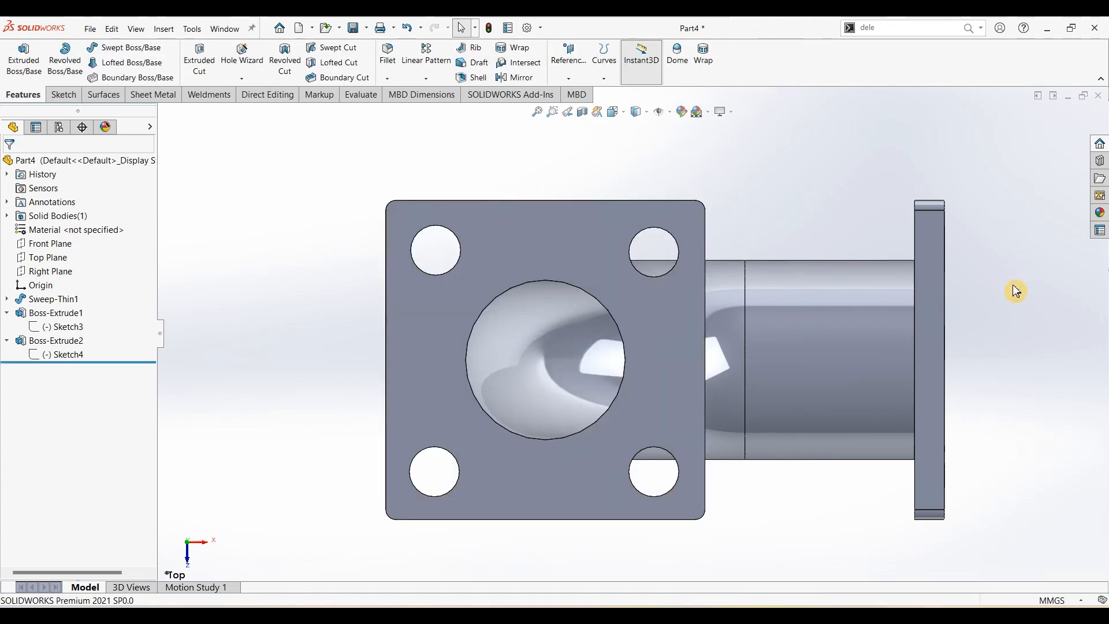
# Apply the polished steel appearance to the elbow and set the scene to Plain White
pyautogui.hotkey('ctrl', '7')
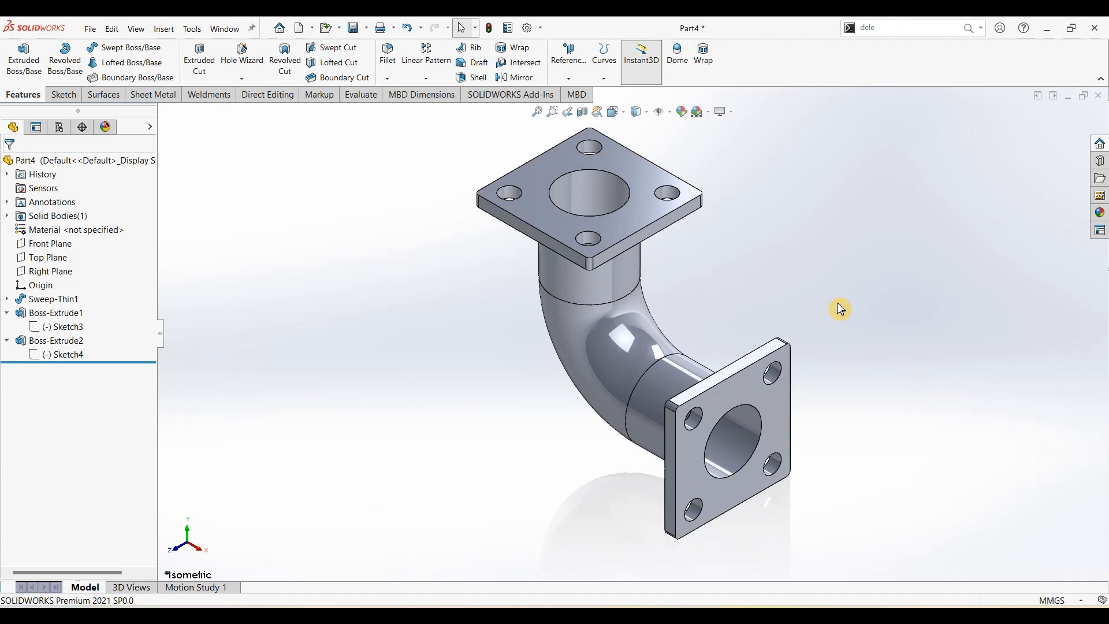
pyautogui.click(1101, 219)
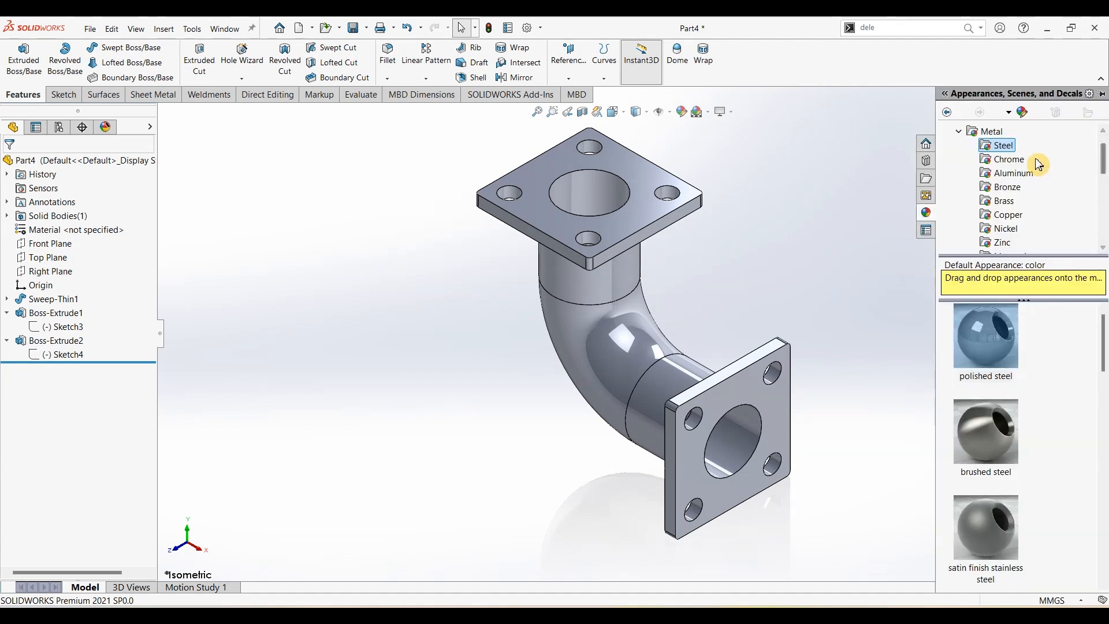
pyautogui.doubleClick(991, 344)
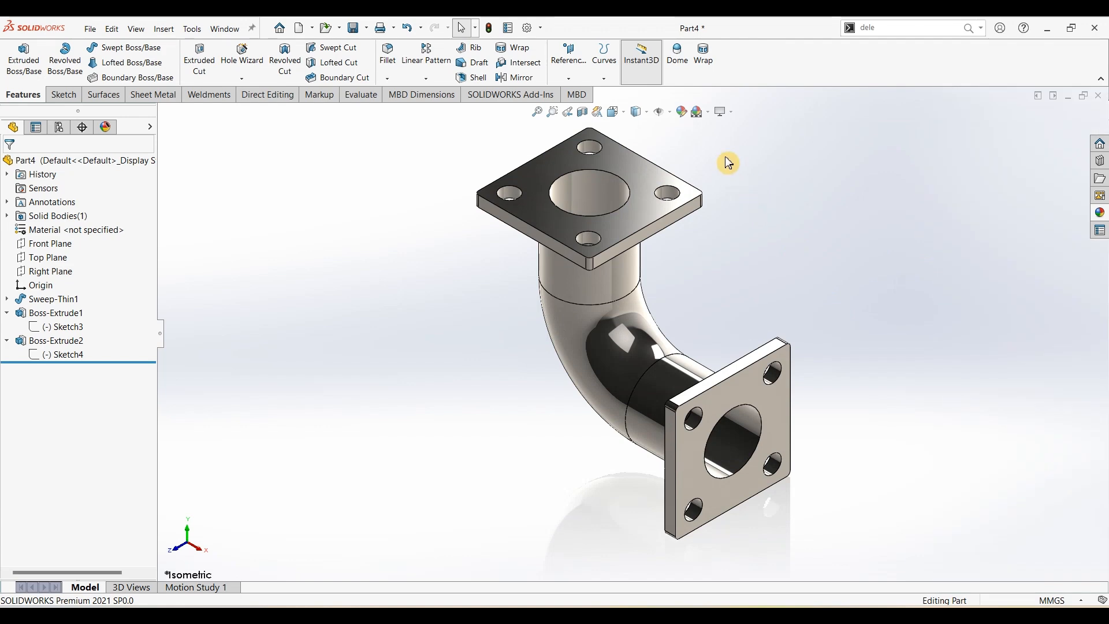
pyautogui.click(720, 112)
pyautogui.click(719, 142)
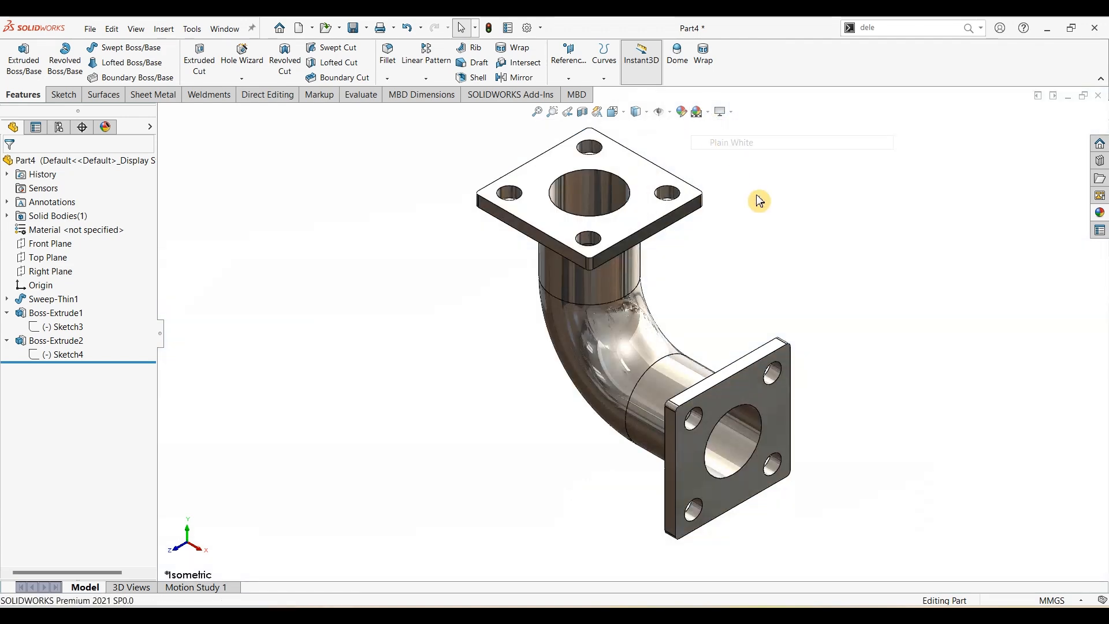
# Compare the finished elbow with the Part300 drawing PDF in the browser and return to the SOLIDWORKS model
pyautogui.moveTo(787, 255); pyautogui.dragTo(682, 360, button='middle')
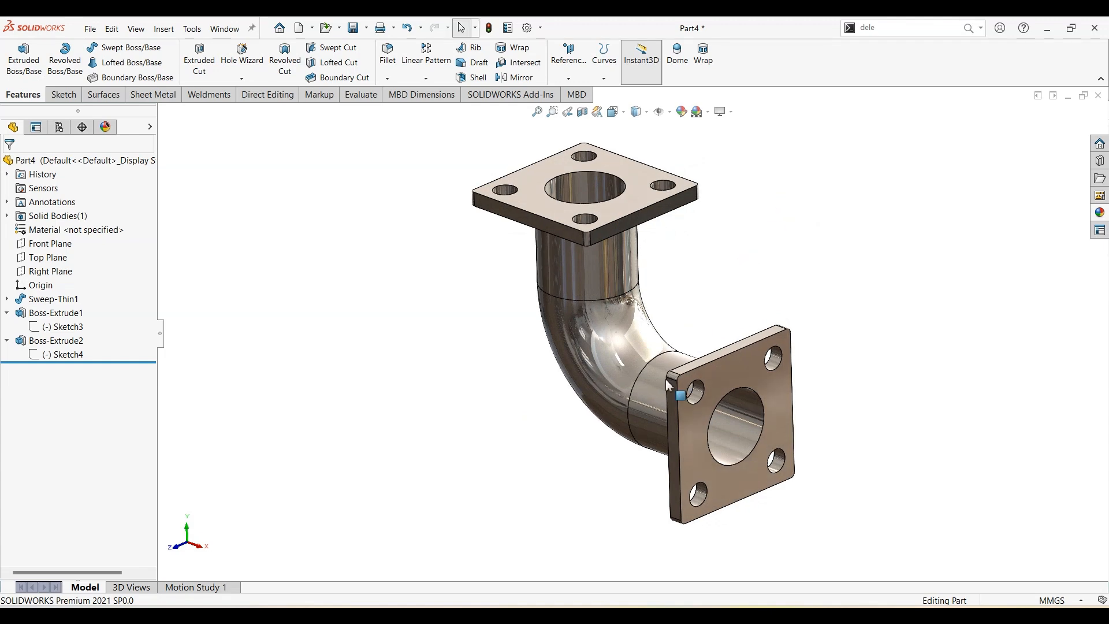
pyautogui.click(501, 615)
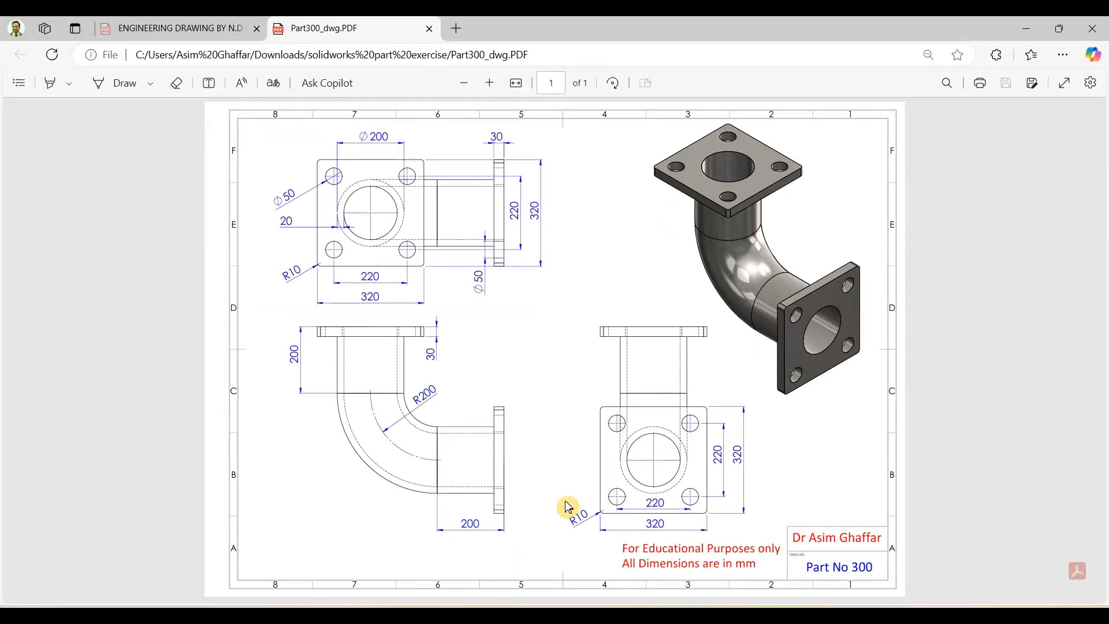
pyautogui.click(1037, 36)
pyautogui.moveTo(448, 338); pyautogui.dragTo(455, 346, button='middle')
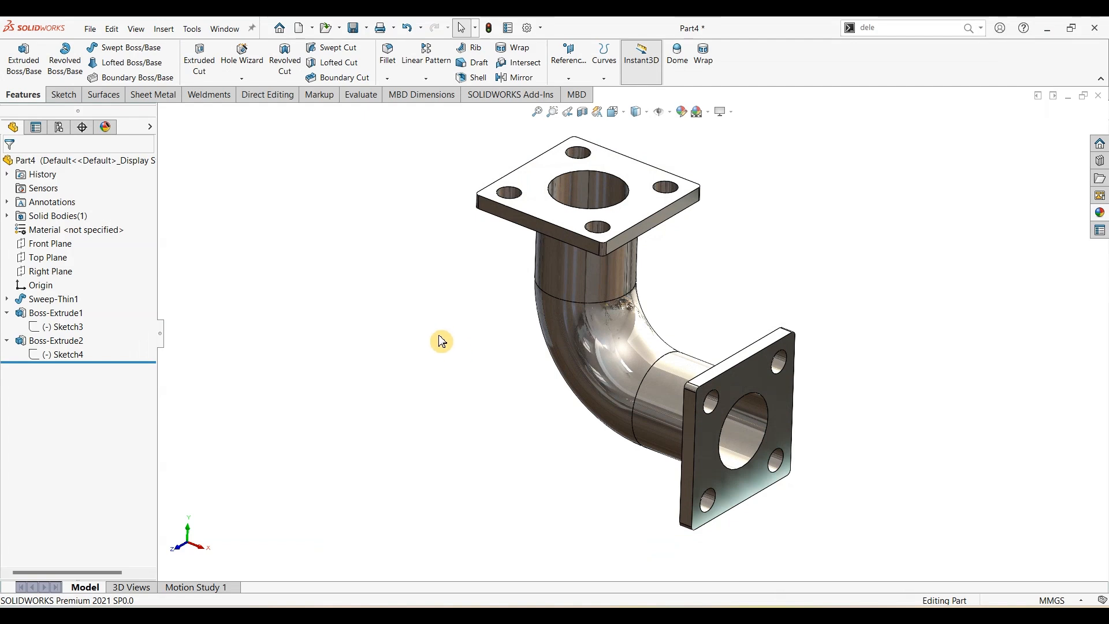
# Save the elbow part under the file name Part300_1
pyautogui.click(91, 30)
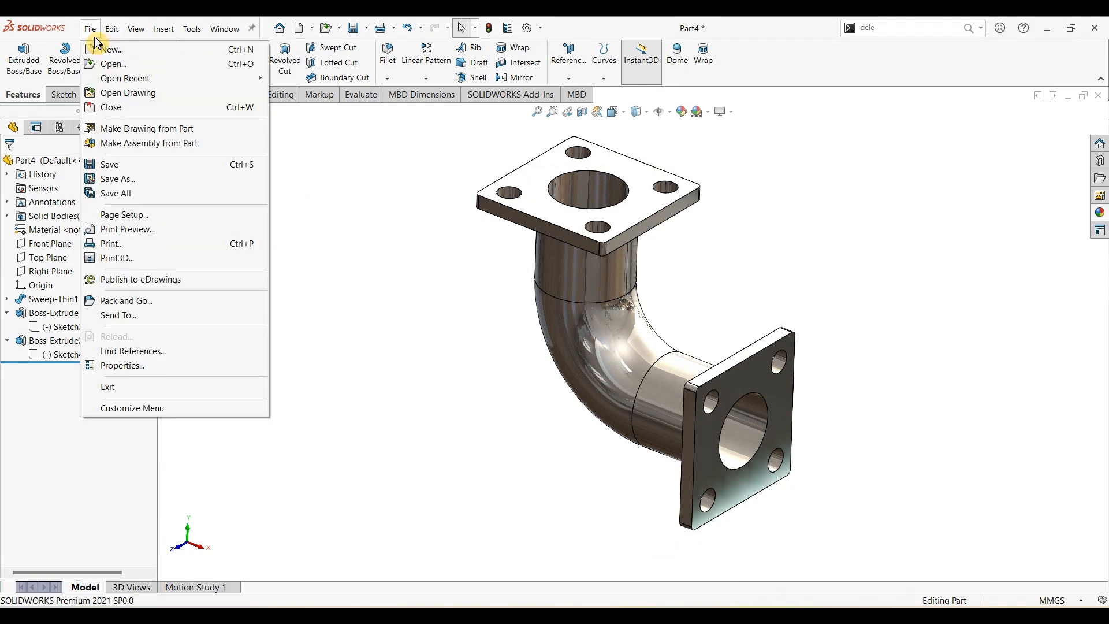
pyautogui.click(116, 164)
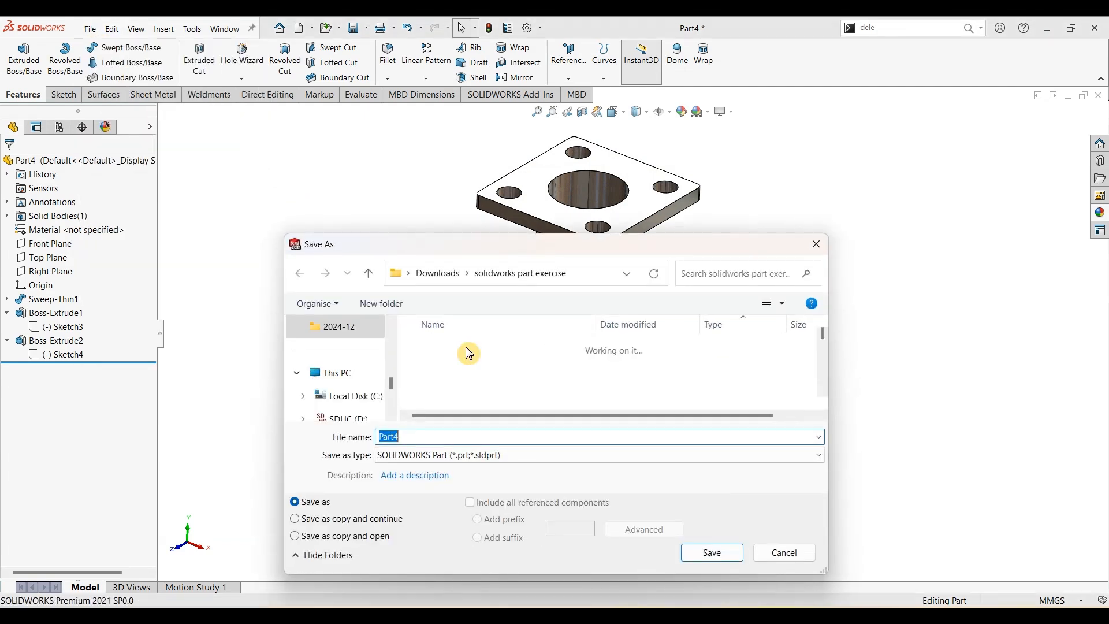
pyautogui.write('Part300_1')
pyautogui.press('Return')
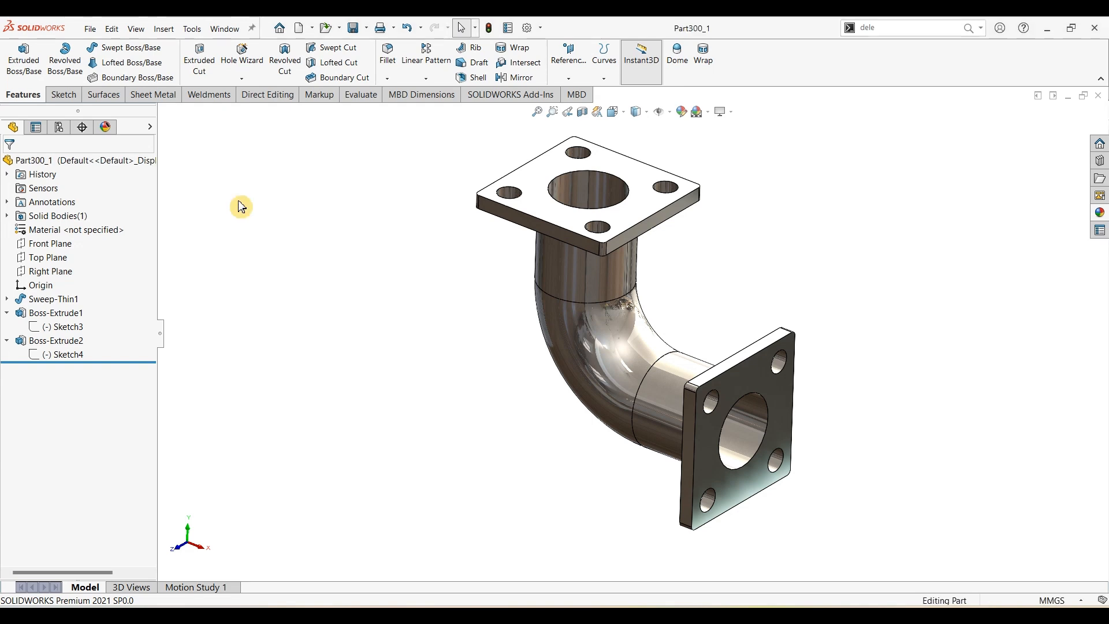
# Start a drawing from the part and choose the standard A3 (ISO) sheet size
pyautogui.click(92, 30)
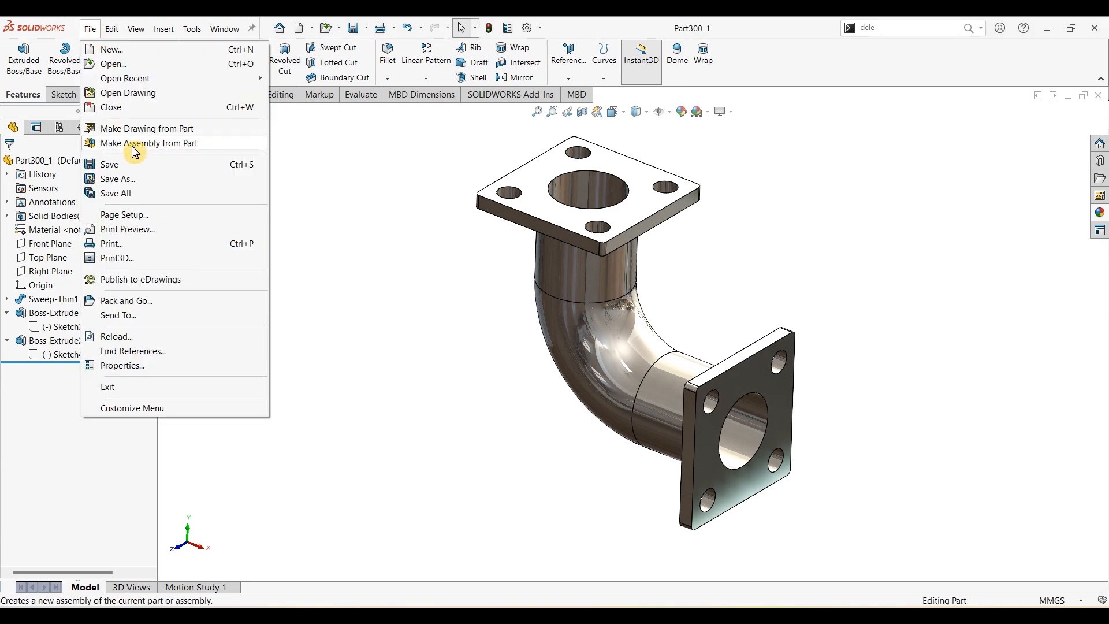
pyautogui.click(140, 128)
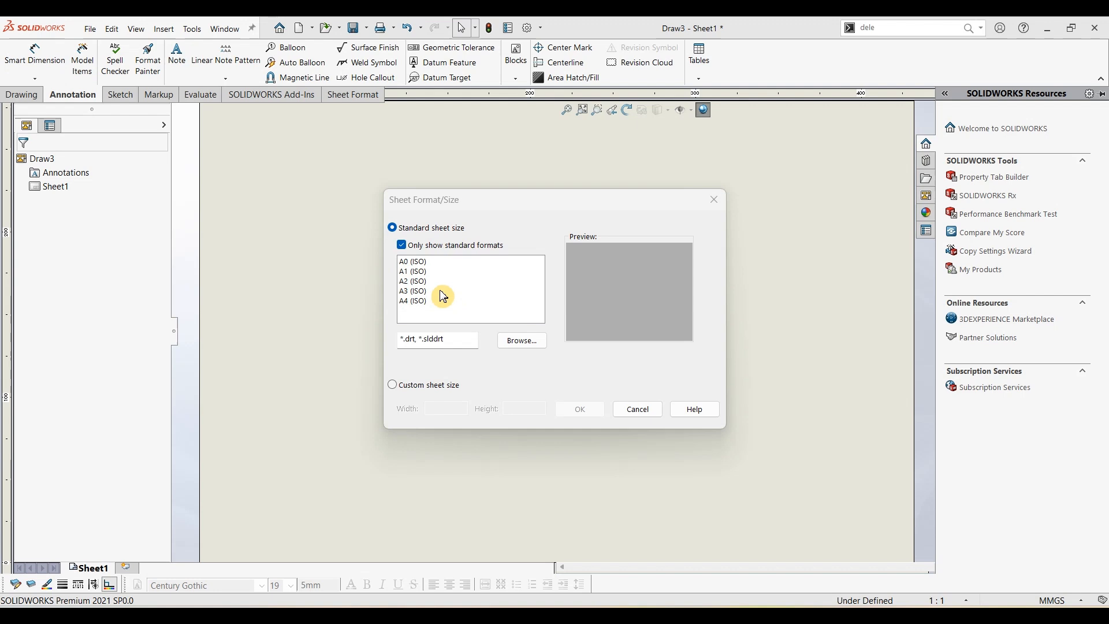
pyautogui.click(426, 291)
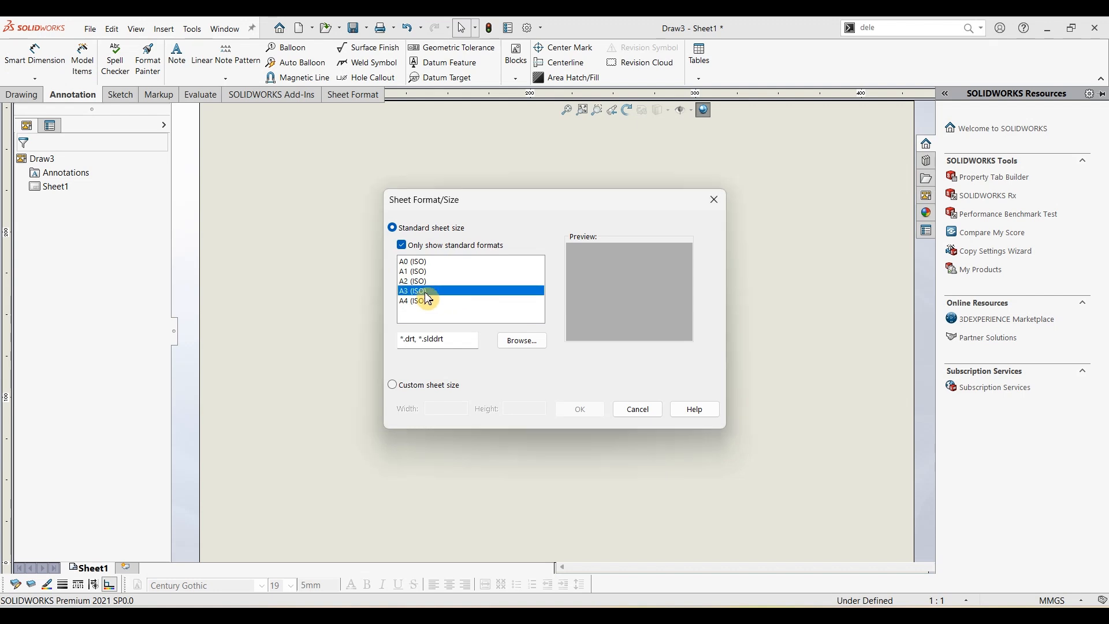
pyautogui.click(523, 347)
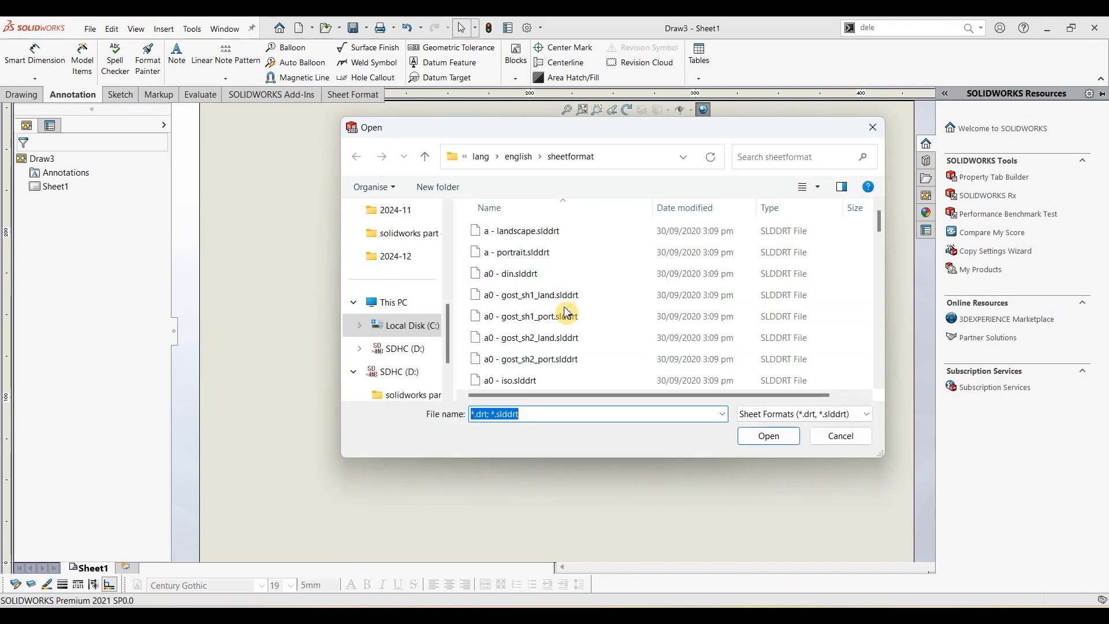
pyautogui.scroll(-5, 554, 306)
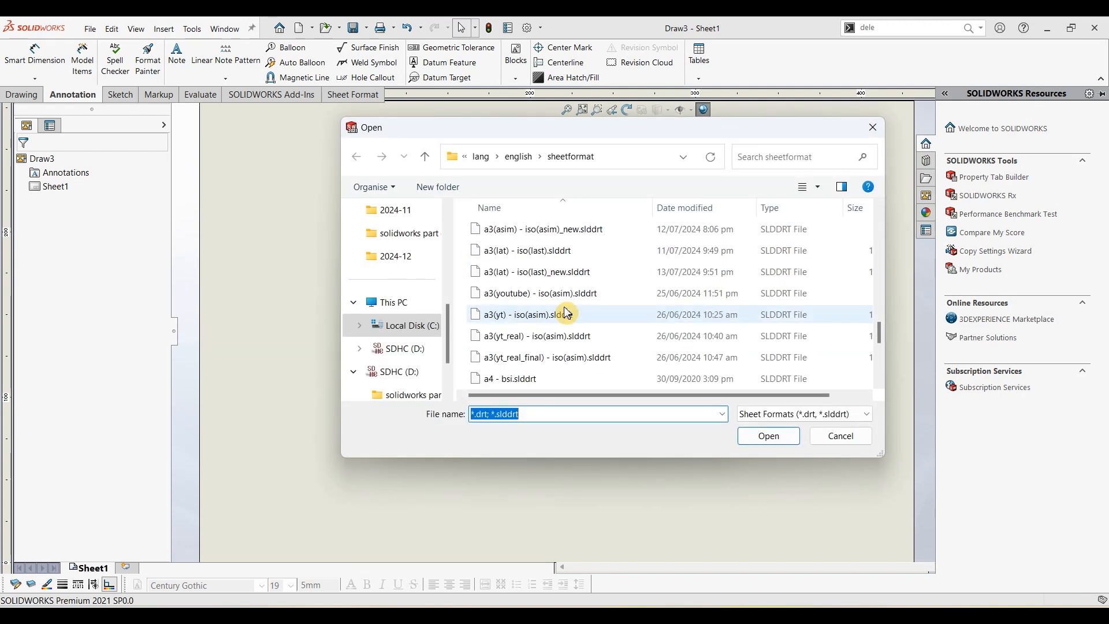
pyautogui.scroll(8, 565, 313)
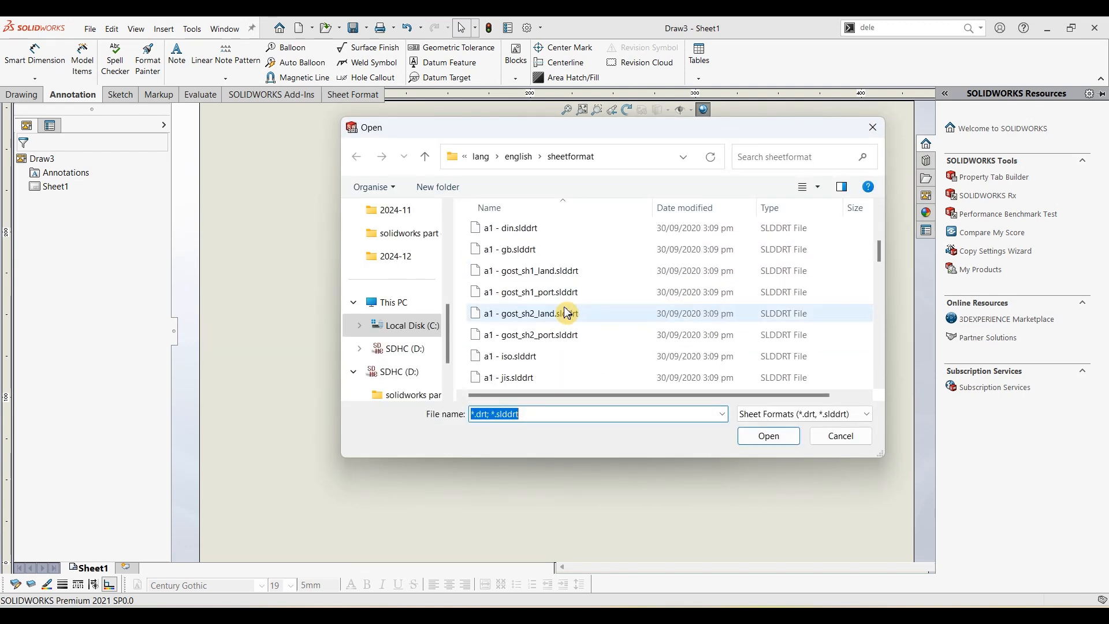
pyautogui.click(838, 435)
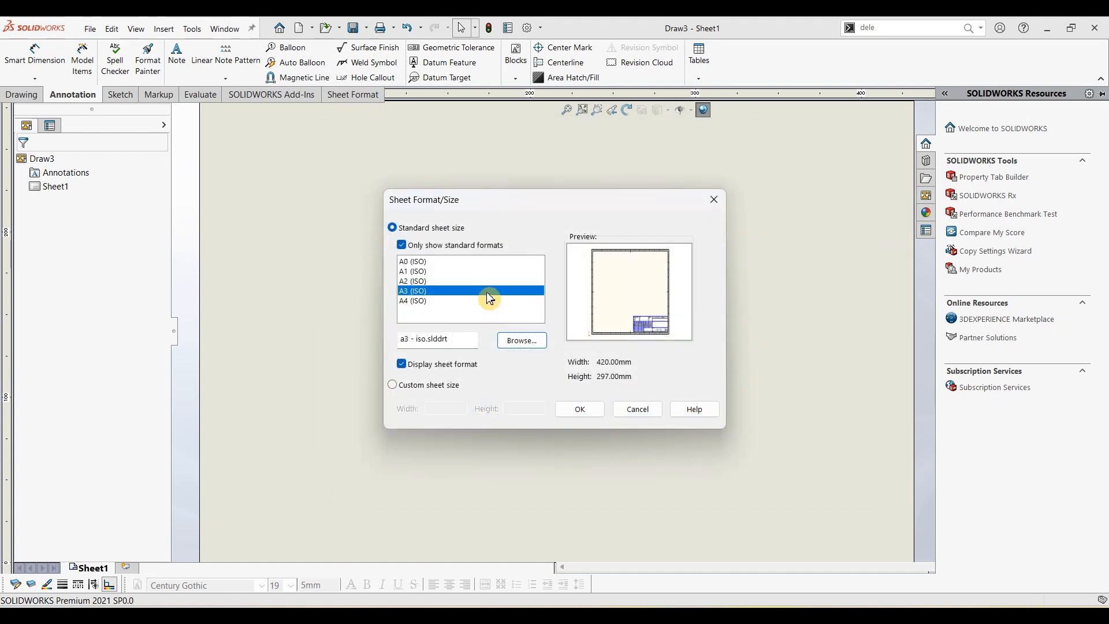
# Accept the A3 sheet format and place the elbow's front view with projected top, right and isometric views
pyautogui.click(579, 408)
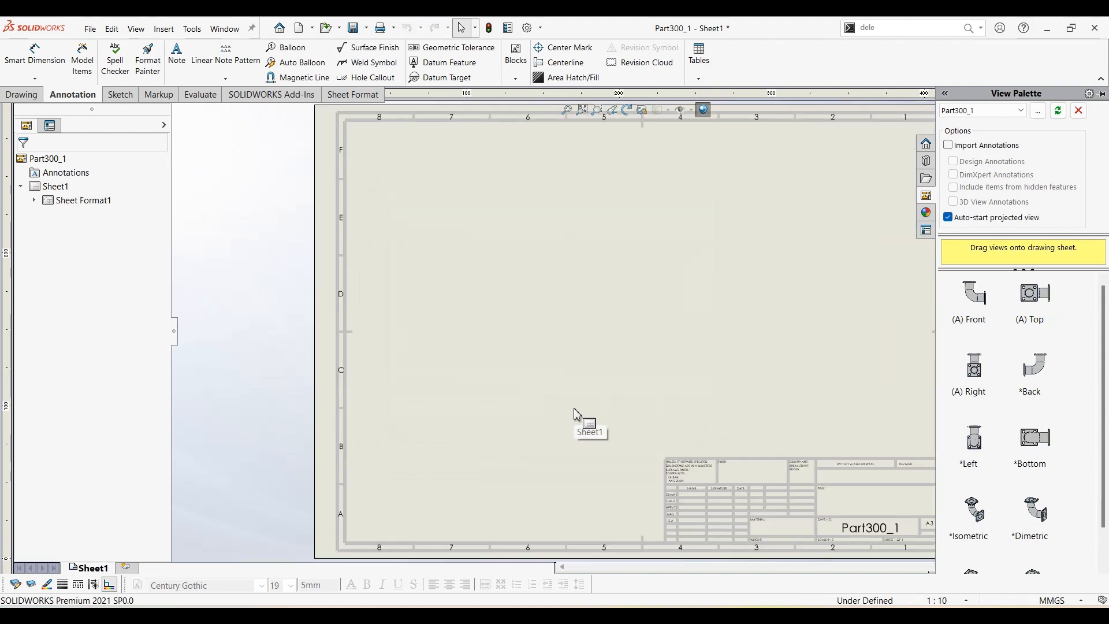
pyautogui.click(700, 340)
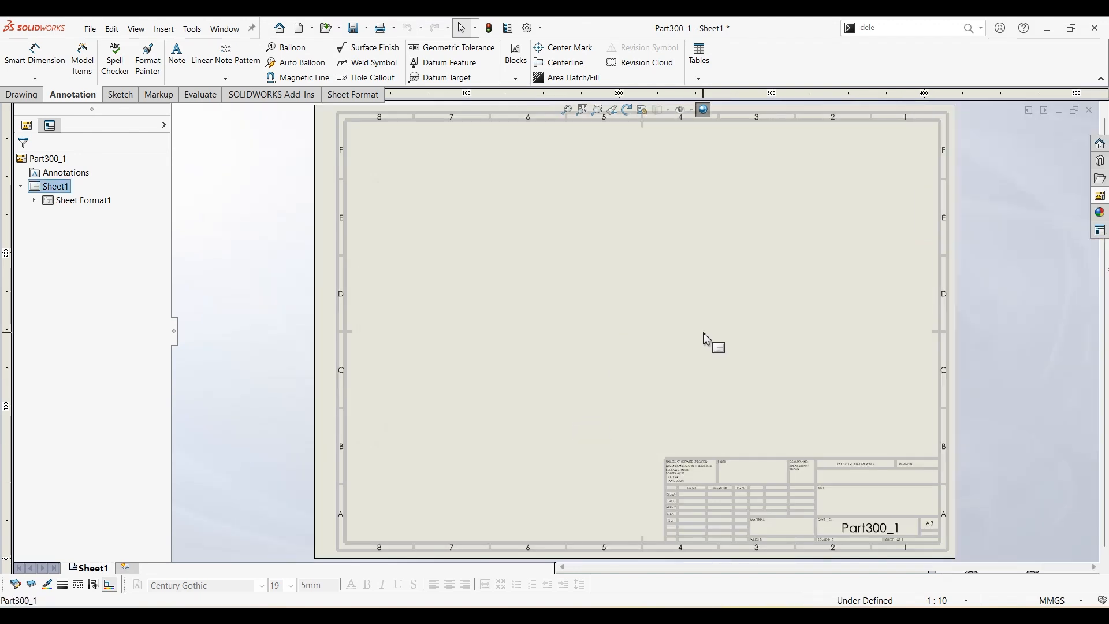
pyautogui.click(1100, 197)
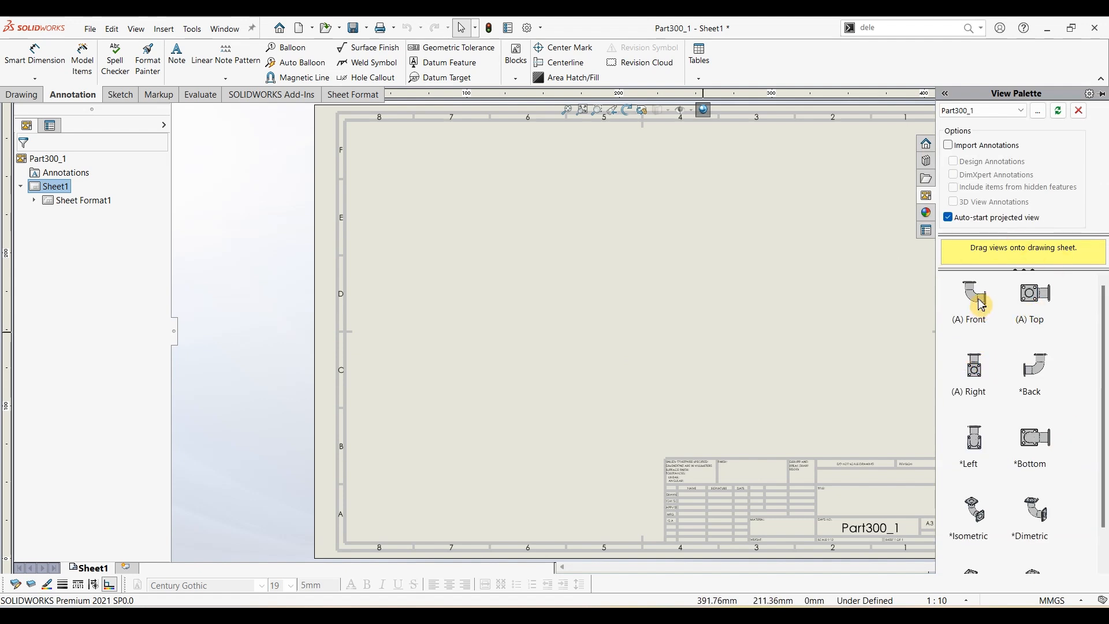
pyautogui.moveTo(981, 305)
pyautogui.mouseDown()
pyautogui.moveTo(797, 373)
pyautogui.moveTo(515, 371)
pyautogui.moveTo(503, 381)
pyautogui.mouseUp()
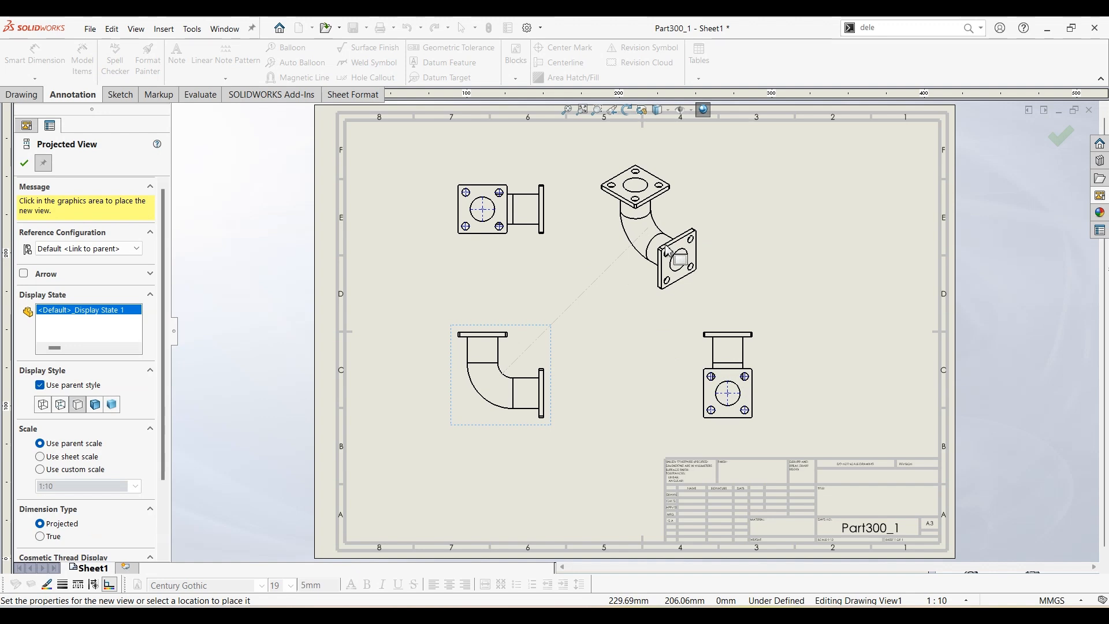
pyautogui.click(667, 249)
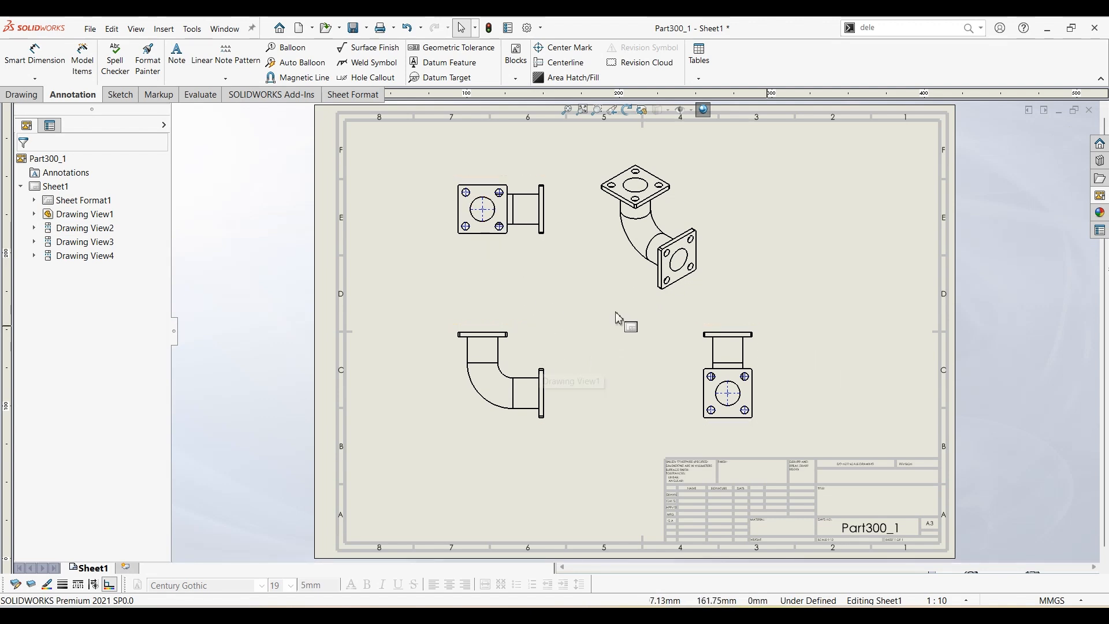
# Set the front view to a custom scale of 1:5 and move the isometric view to the sheet's upper-right area
pyautogui.click(545, 345)
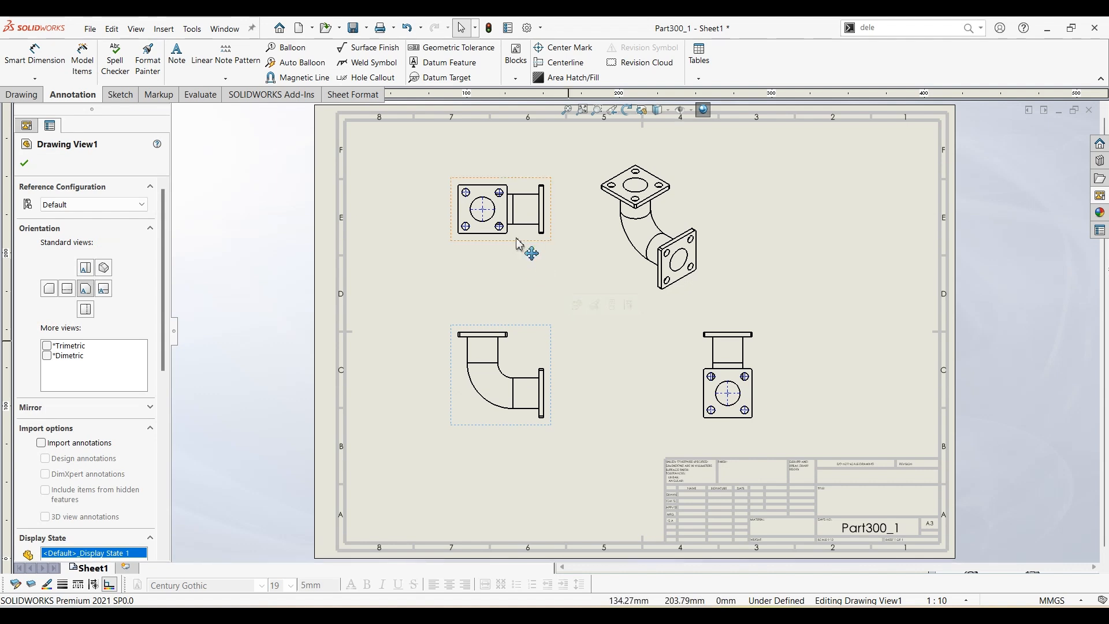
pyautogui.click(631, 385)
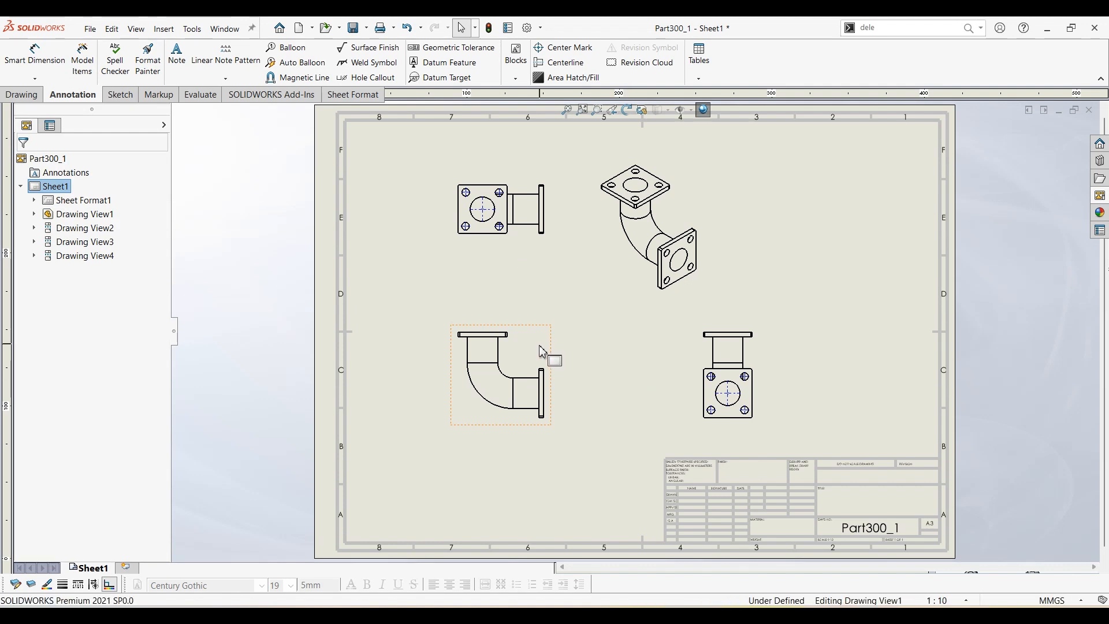
pyautogui.click(543, 351)
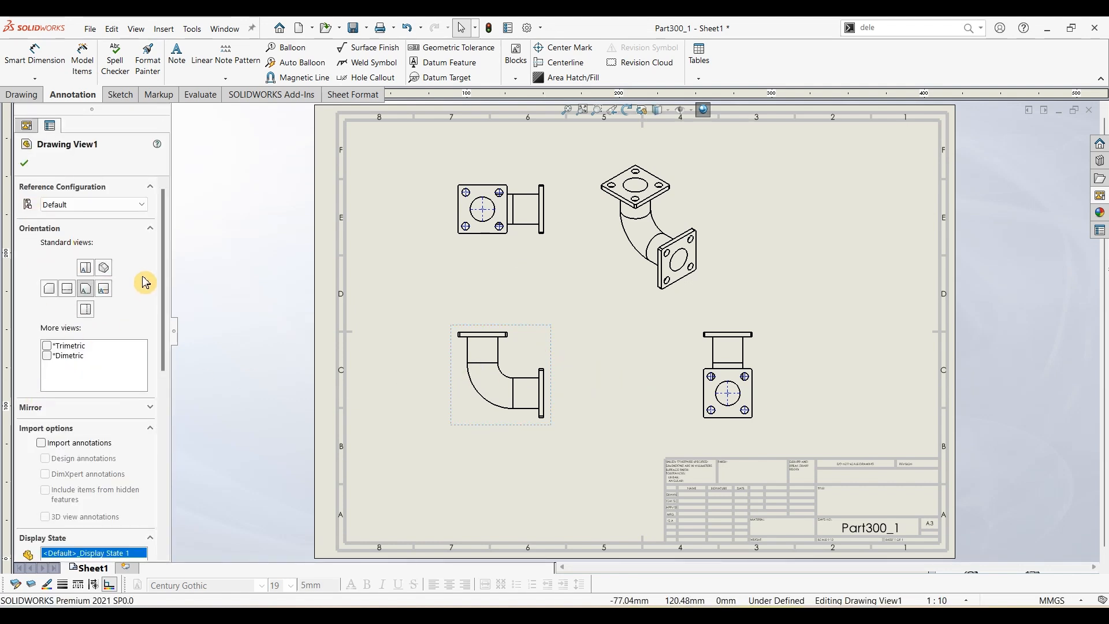
pyautogui.moveTo(161, 240); pyautogui.dragTo(179, 382)
pyautogui.click(52, 429)
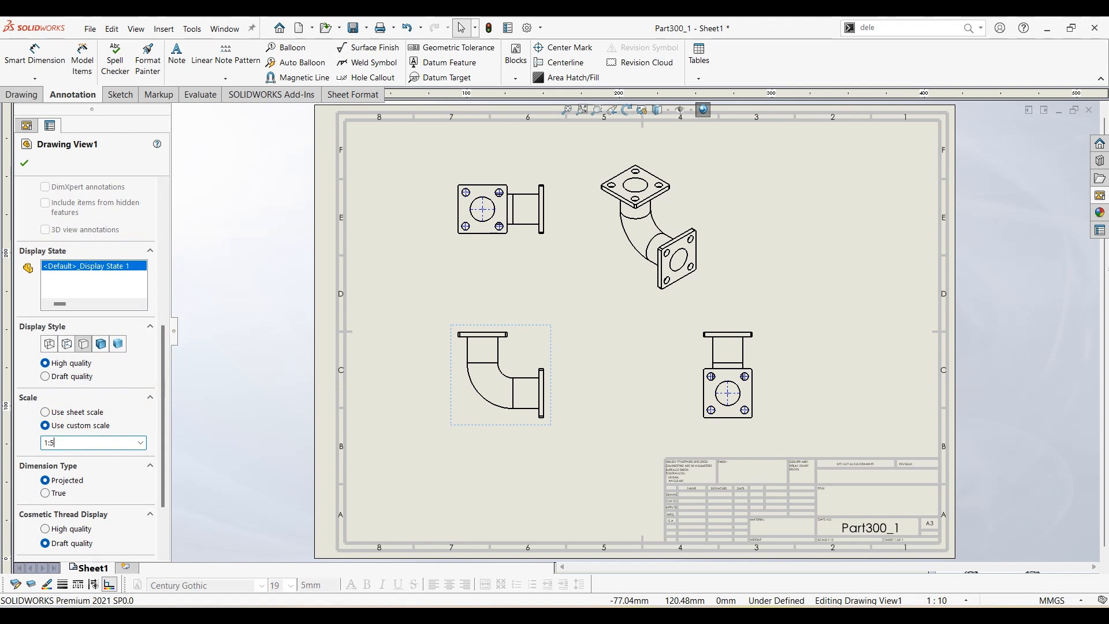
pyautogui.click(25, 165)
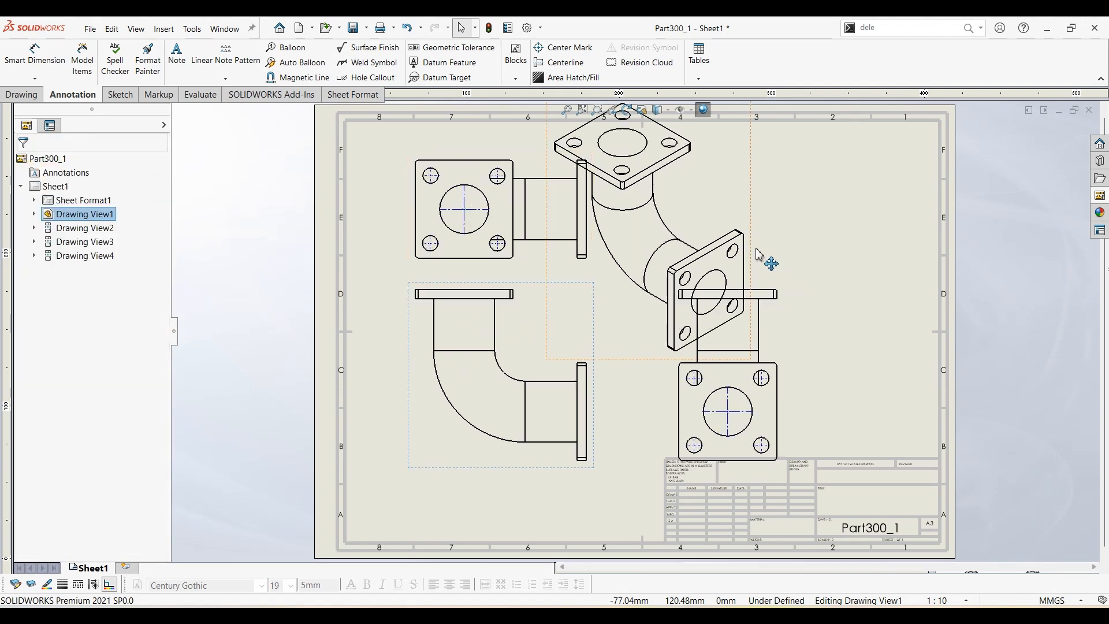
pyautogui.moveTo(761, 254); pyautogui.dragTo(928, 272)
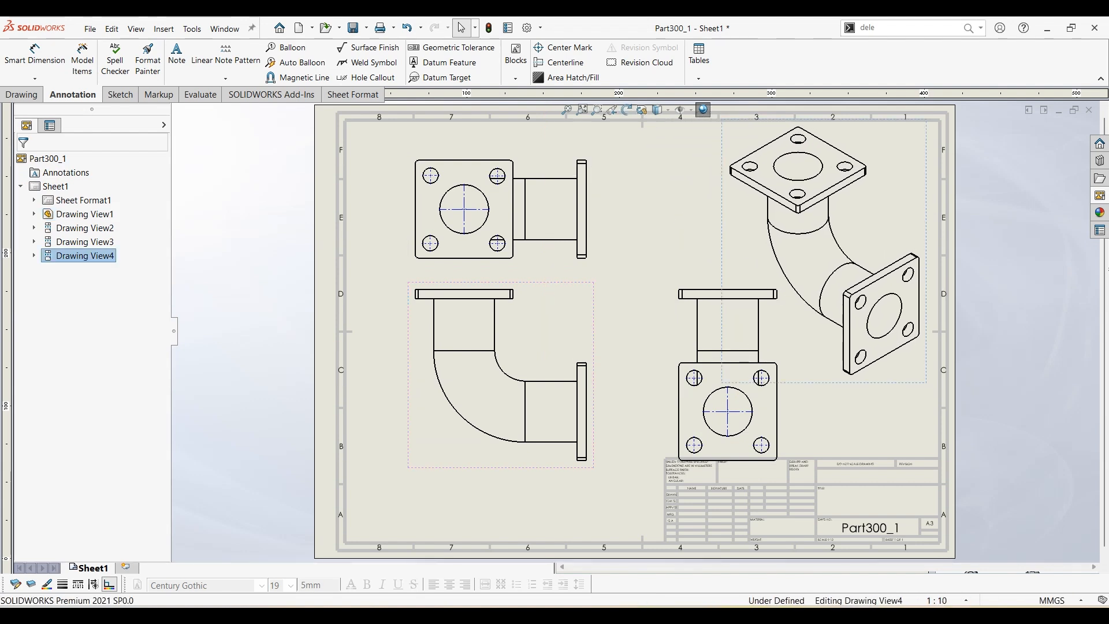
# Set the front view's display style to Hidden Lines Visible
pyautogui.click(636, 369)
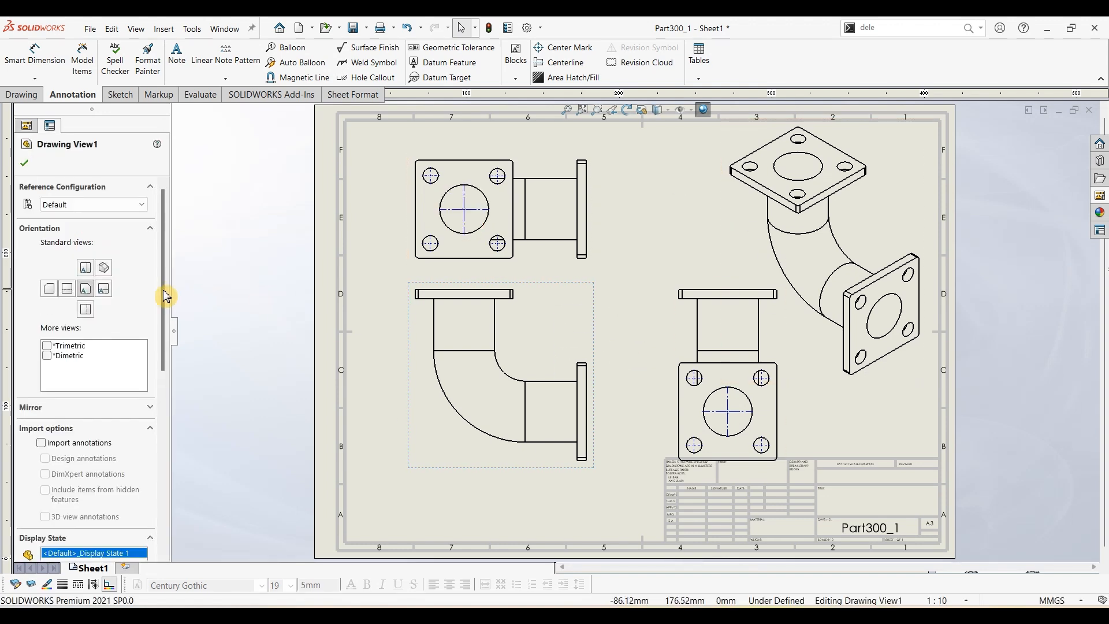
pyautogui.moveTo(167, 289); pyautogui.dragTo(174, 403)
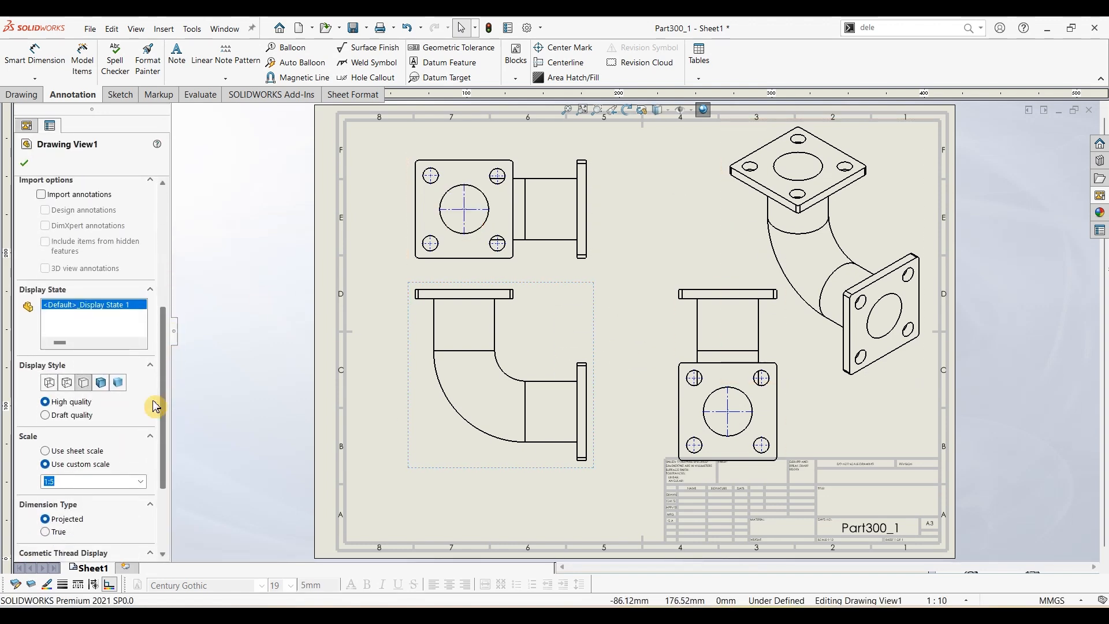
pyautogui.click(67, 384)
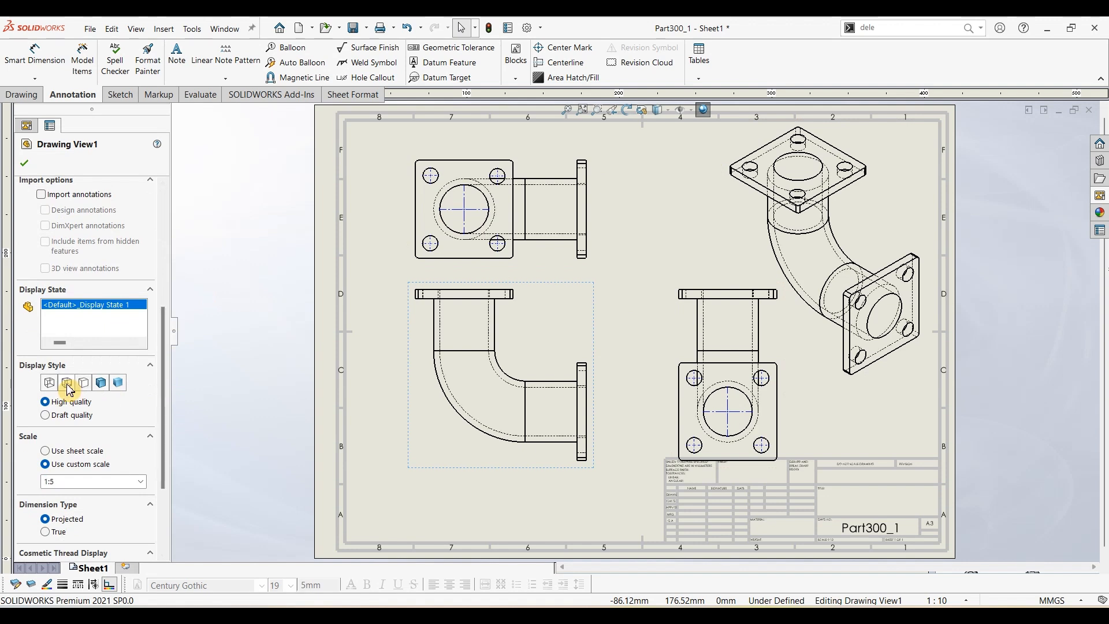
pyautogui.click(25, 165)
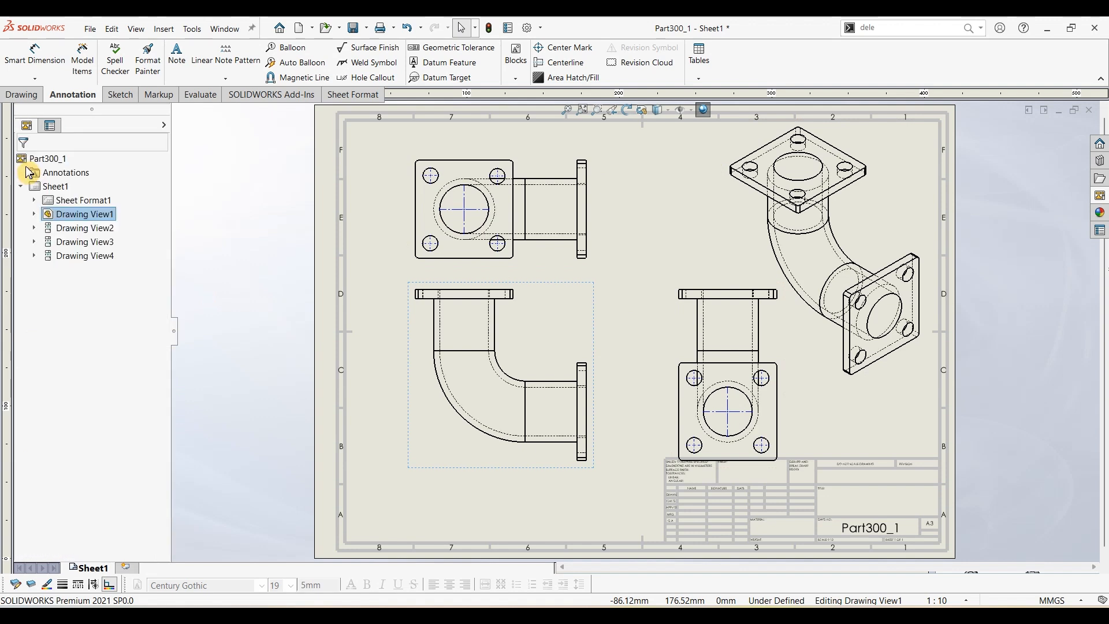
# Set the isometric view's display style to Shaded With Edges
pyautogui.click(912, 190)
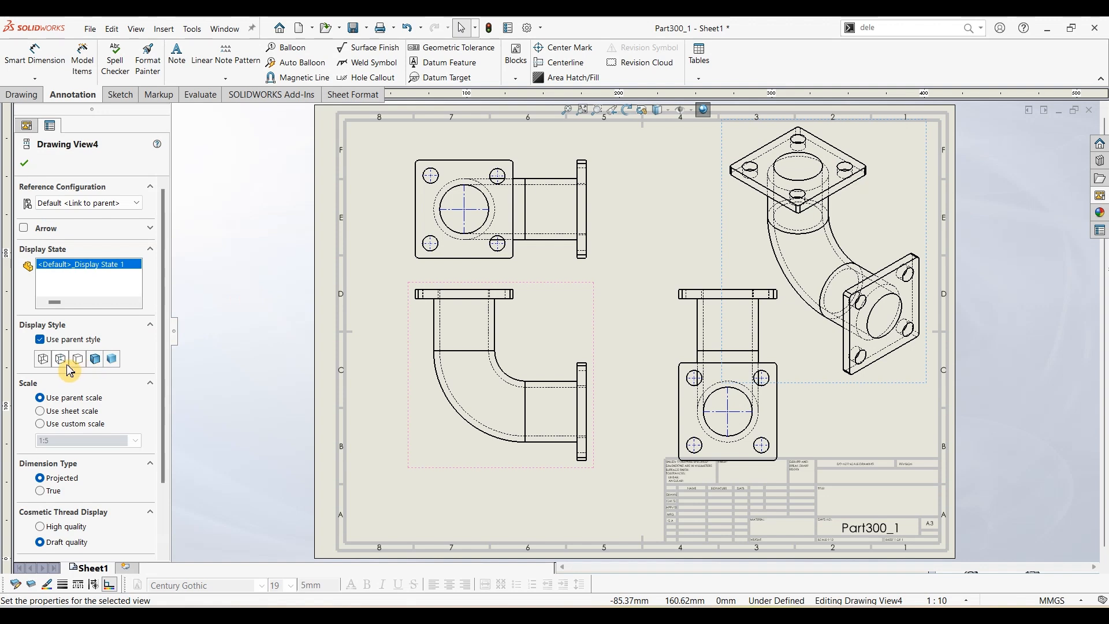
pyautogui.click(96, 359)
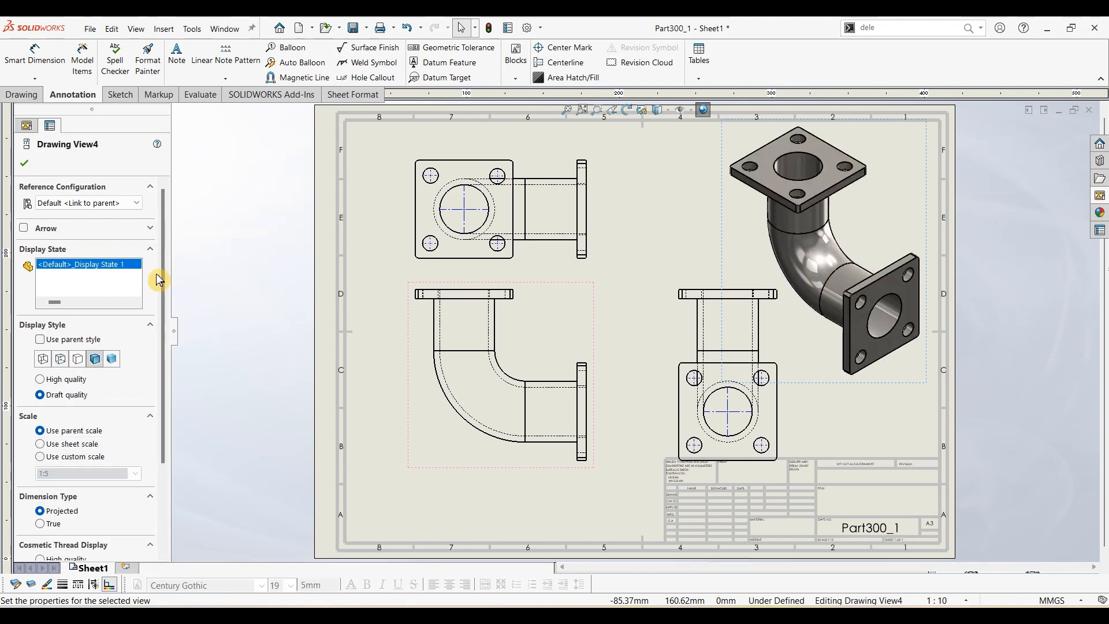
pyautogui.click(24, 164)
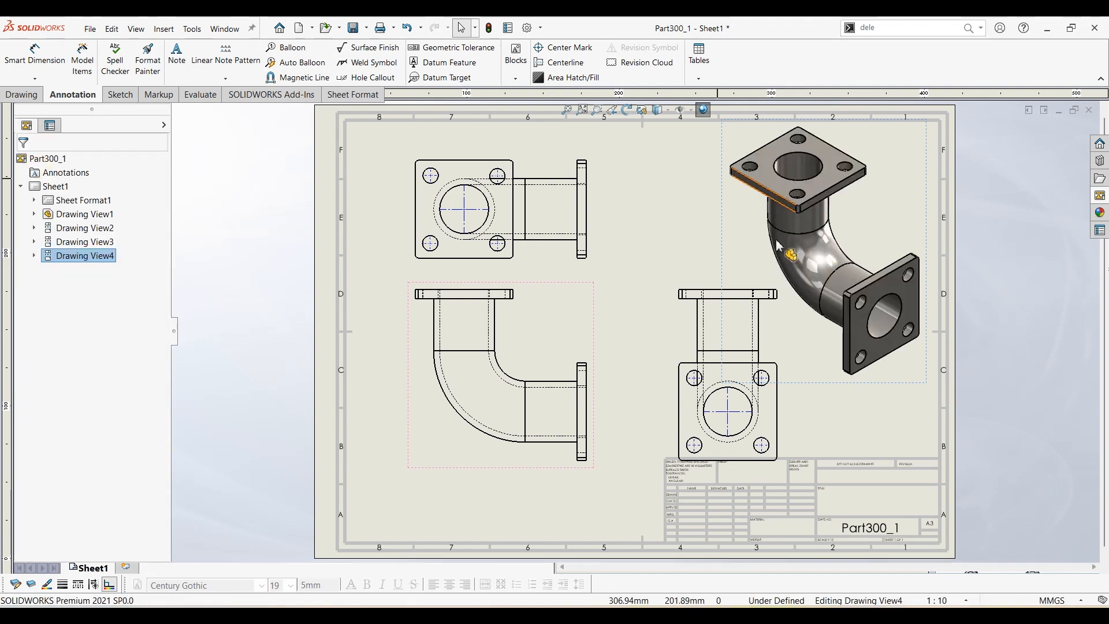
# Shift the right view leftward, away from the isometric view, and move the front view slightly left and up
pyautogui.moveTo(753, 347); pyautogui.dragTo(723, 346)
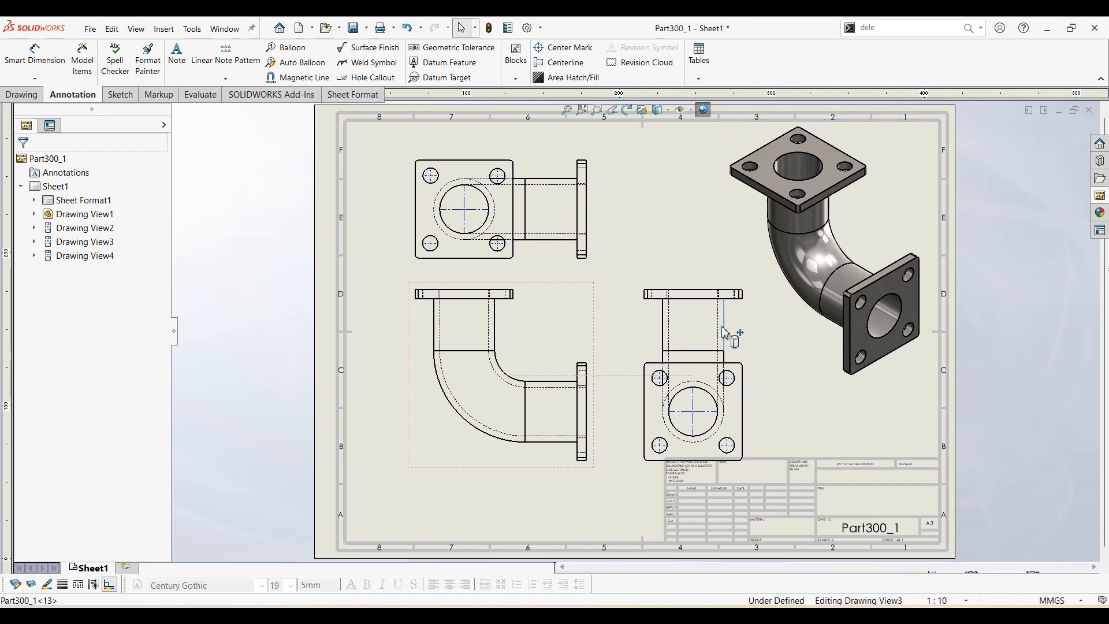
pyautogui.moveTo(495, 338); pyautogui.dragTo(477, 327)
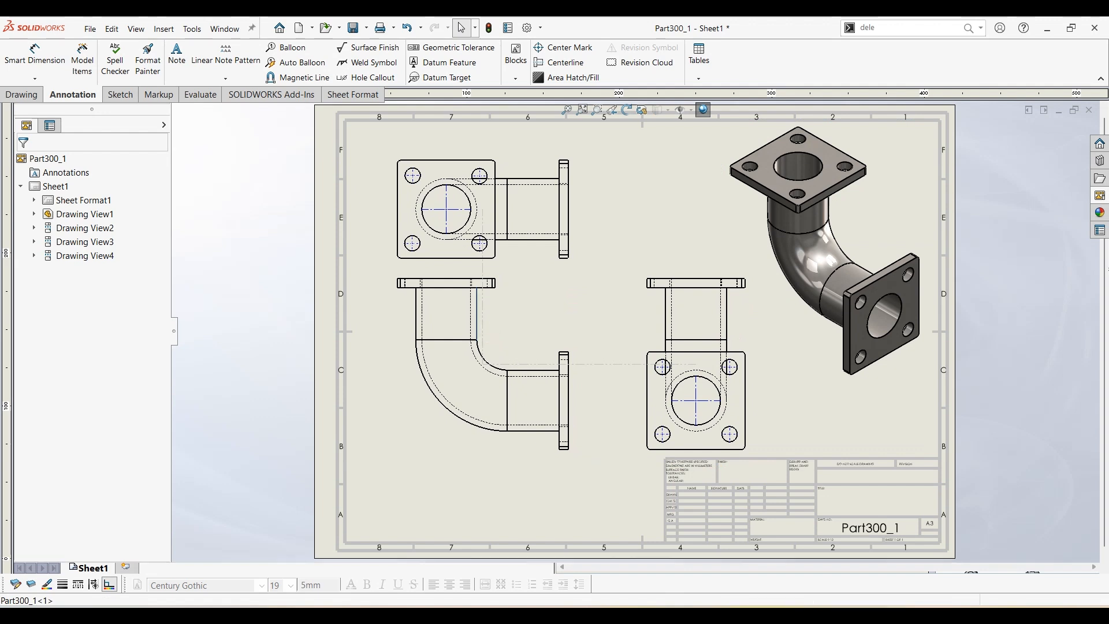
pyautogui.click(566, 307)
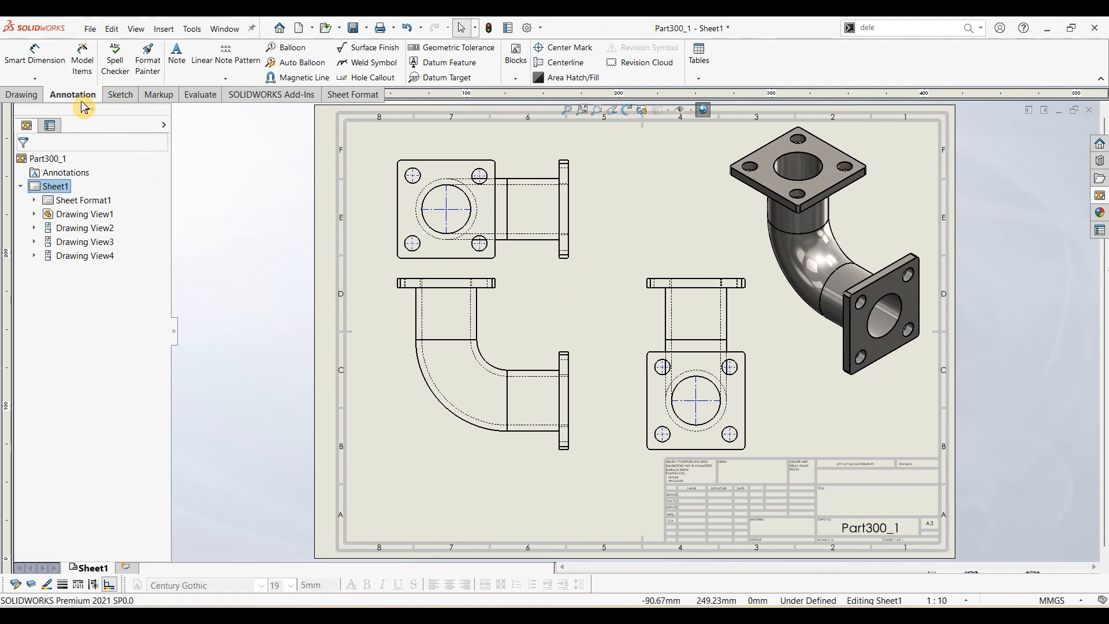
# Insert model dimensions from the entire model into all drawing views, with duplicates eliminated
pyautogui.click(82, 58)
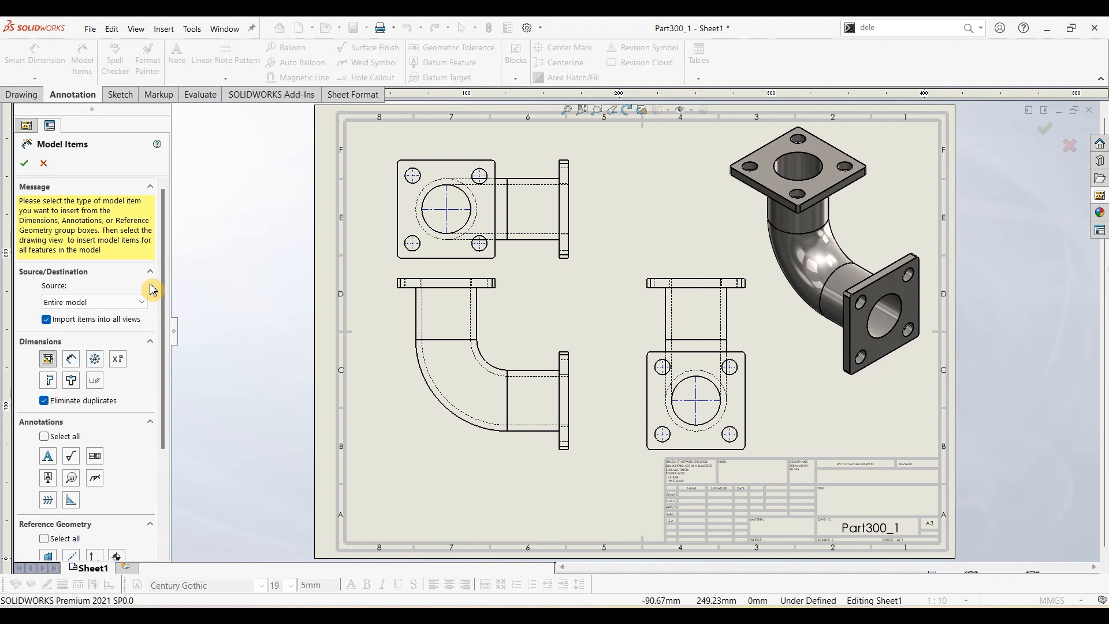
pyautogui.click(94, 302)
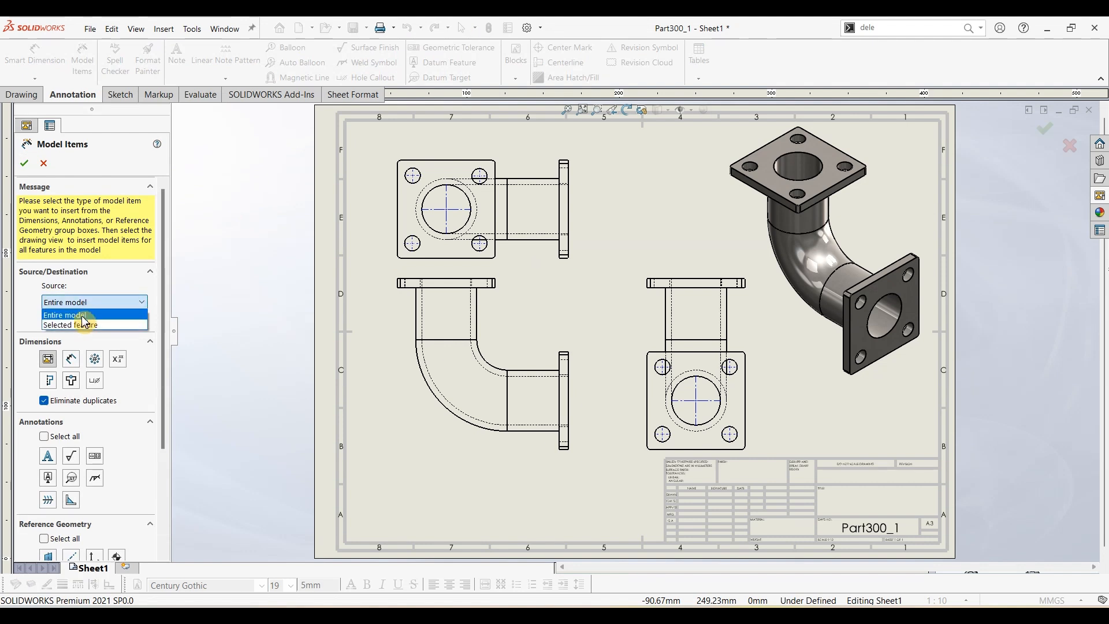
pyautogui.click(85, 316)
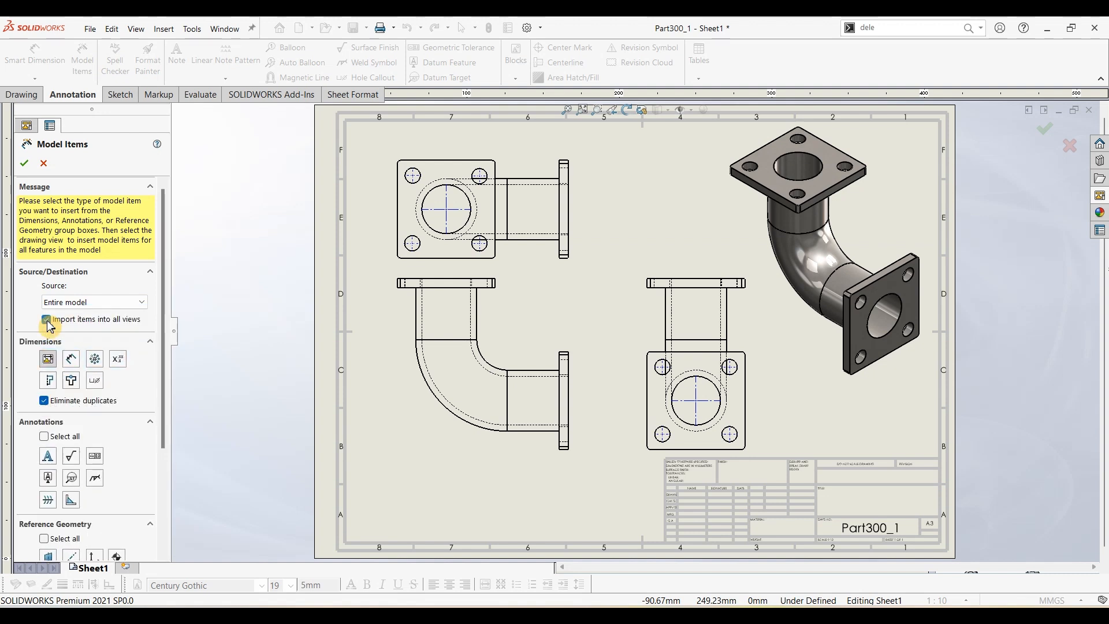
pyautogui.click(26, 164)
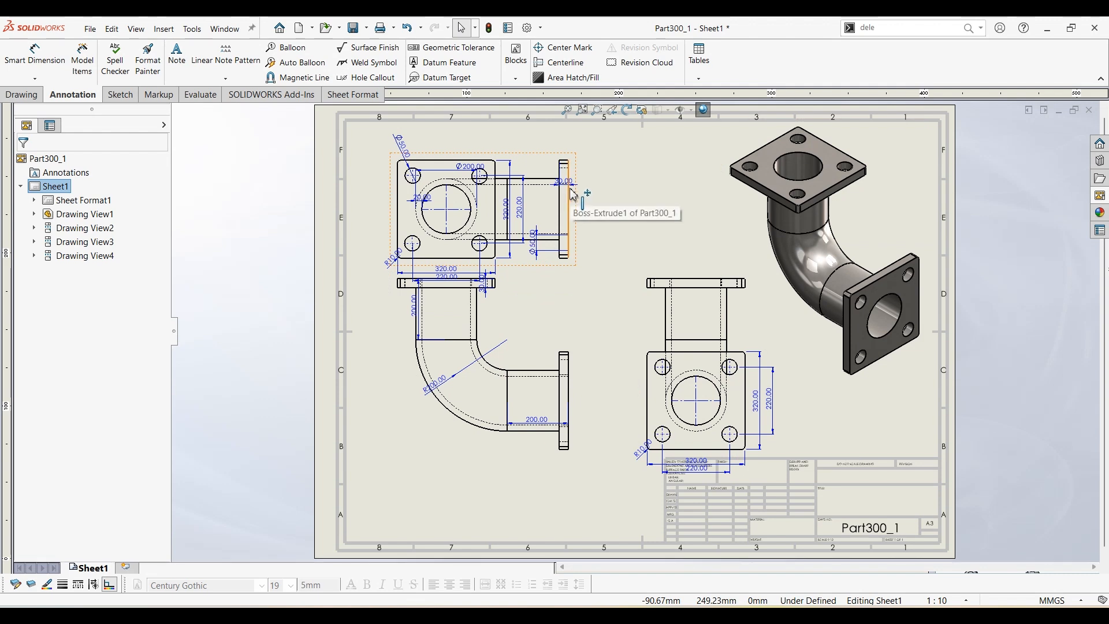
# Move the 30 mm thickness dimension above the top view's side flange and set the precision of all drawing dimensions to None
pyautogui.moveTo(573, 183); pyautogui.dragTo(577, 146)
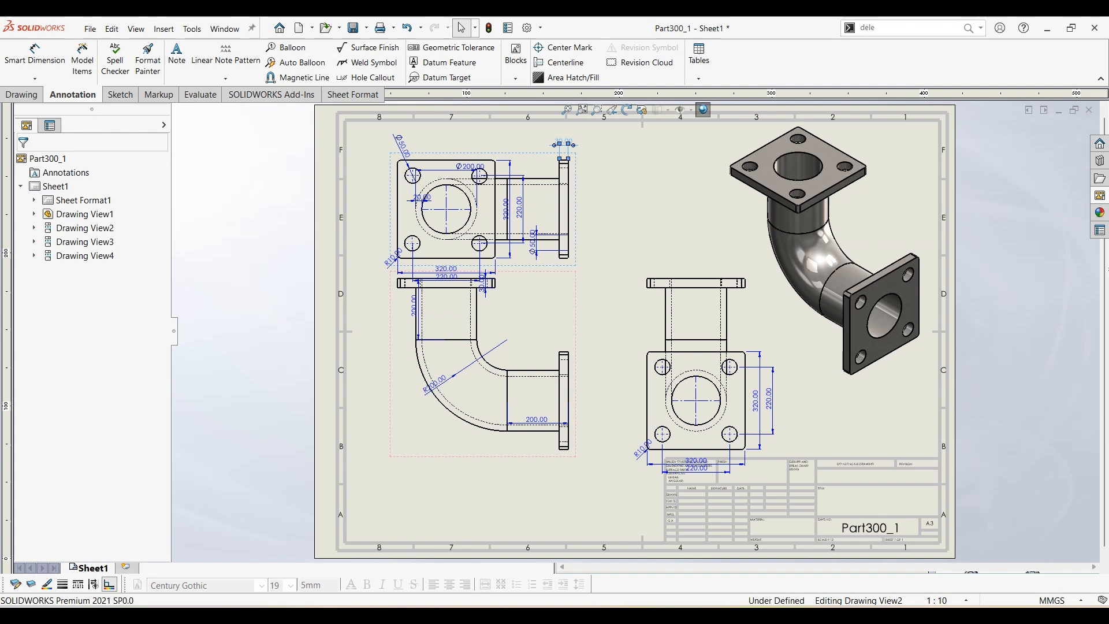
pyautogui.click(590, 289)
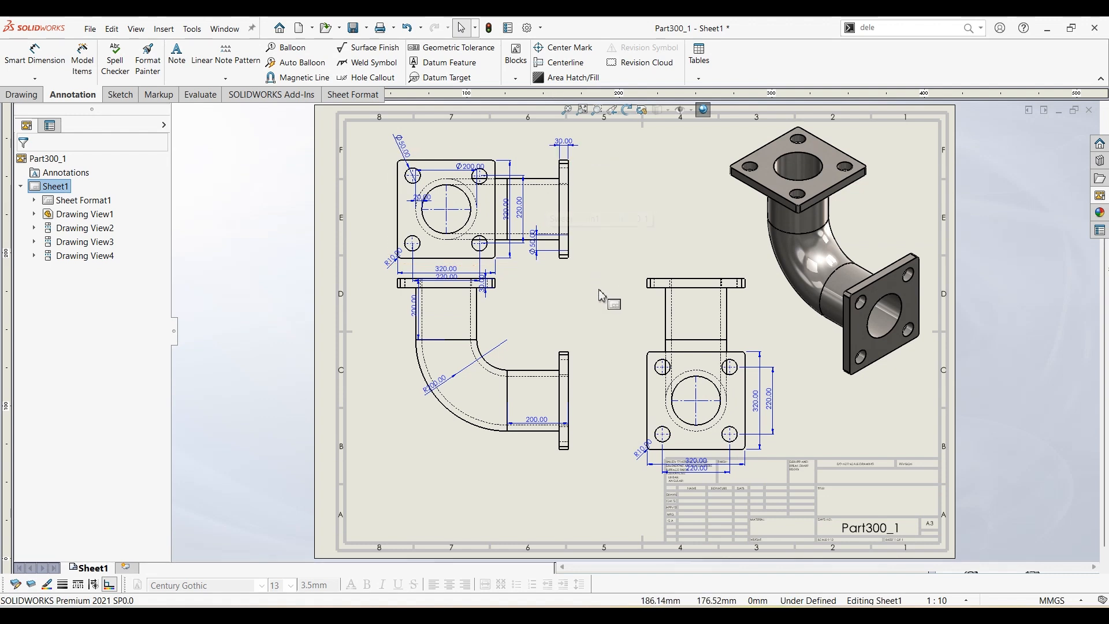
pyautogui.hotkey('ctrl', 'a')
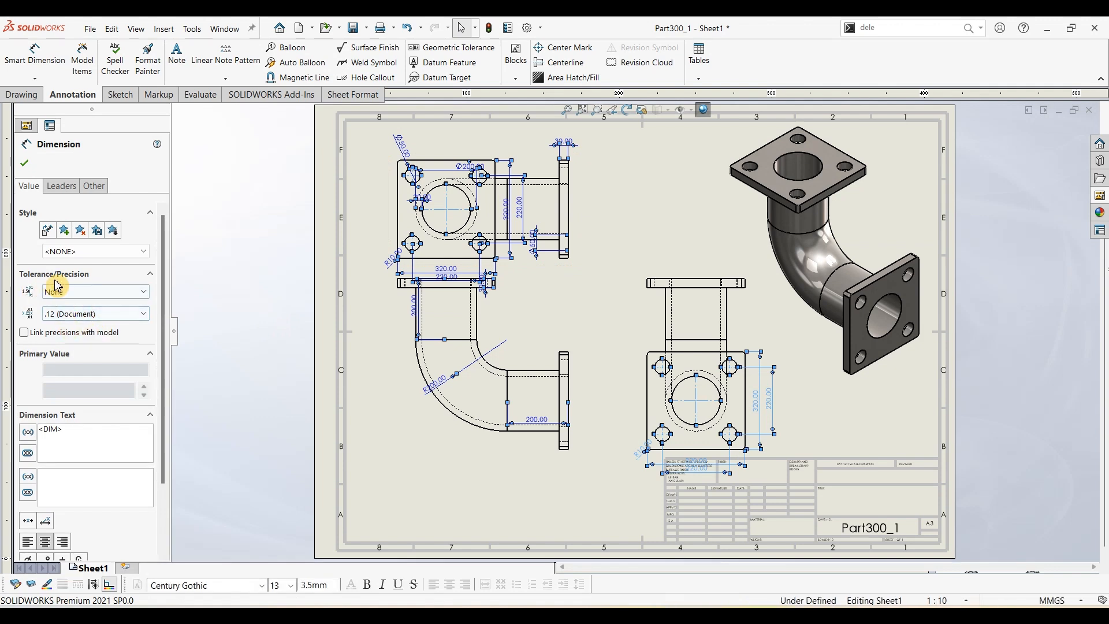
pyautogui.click(79, 315)
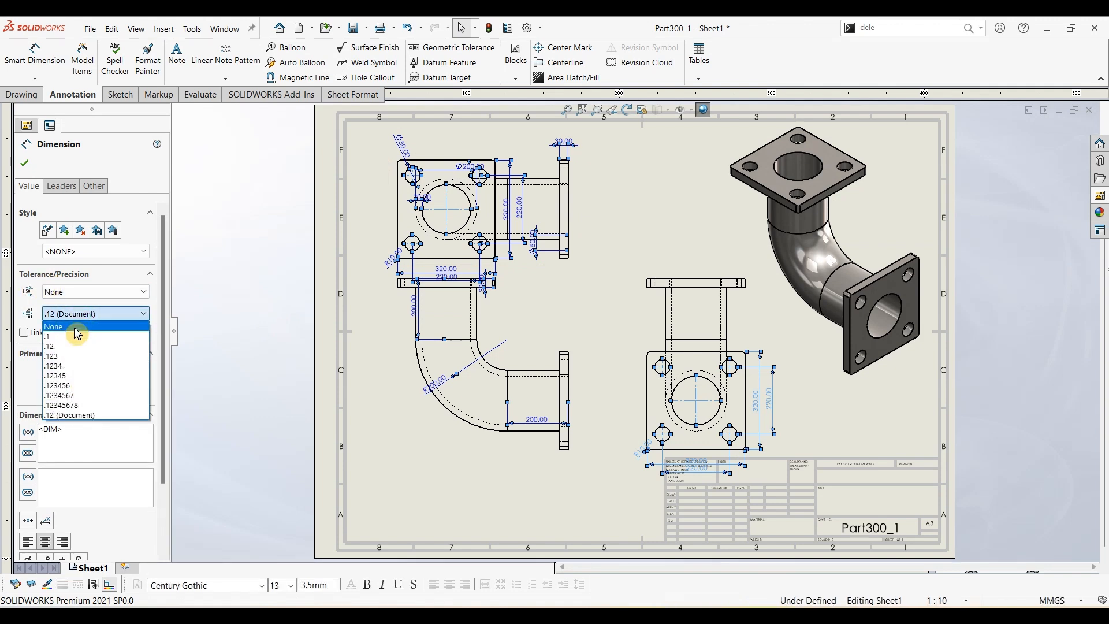
pyautogui.click(67, 325)
pyautogui.click(26, 167)
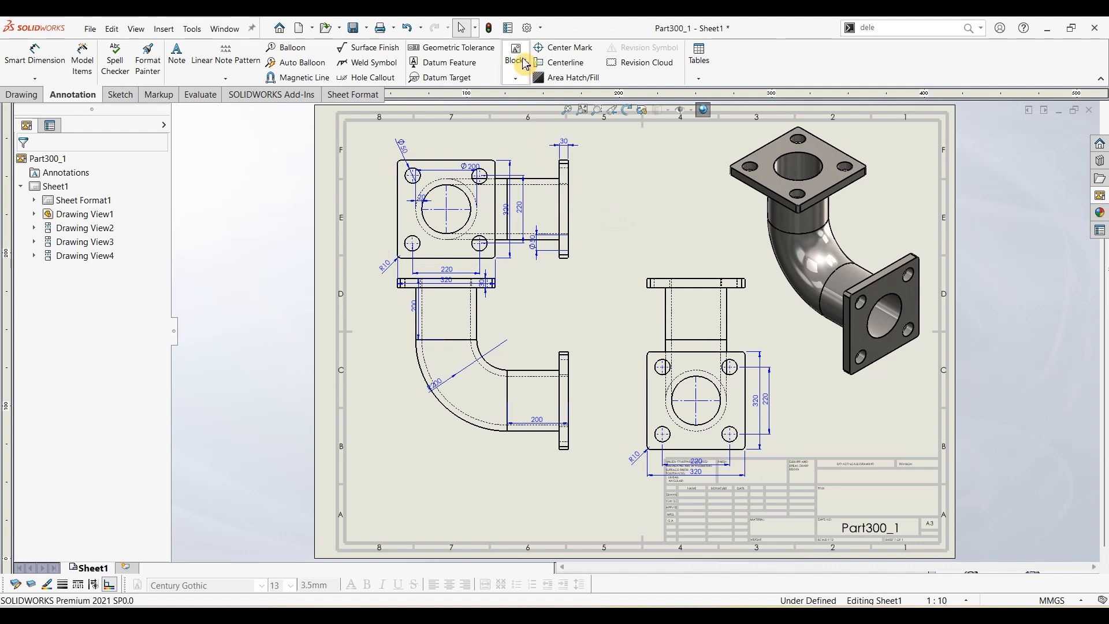
# Set the dimension font height to 5 mm in the drawing's document properties
pyautogui.click(527, 30)
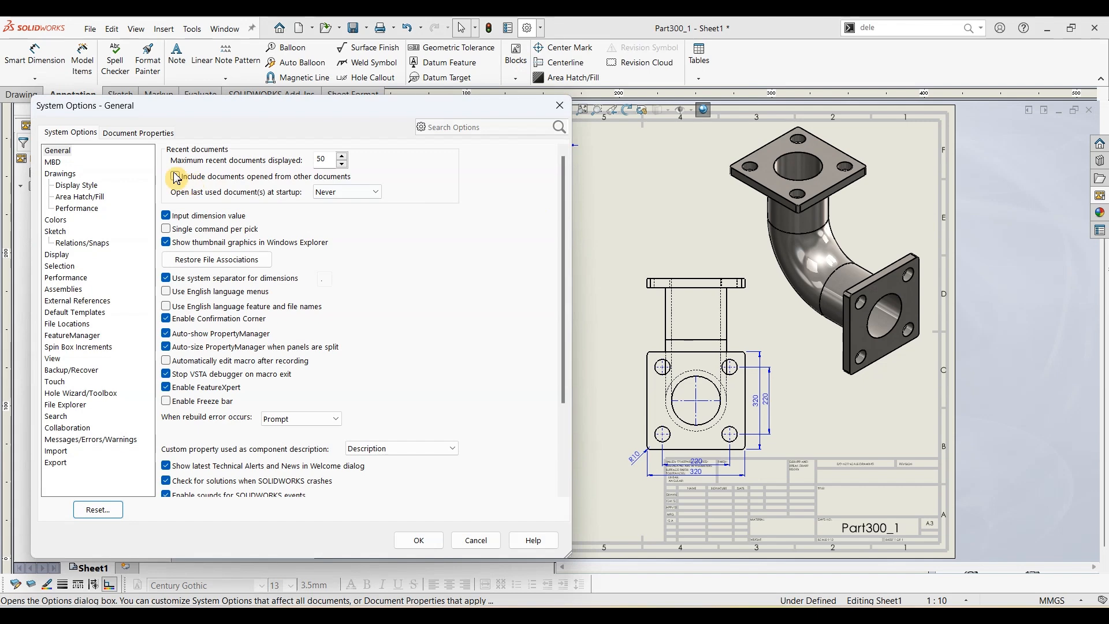
pyautogui.click(139, 132)
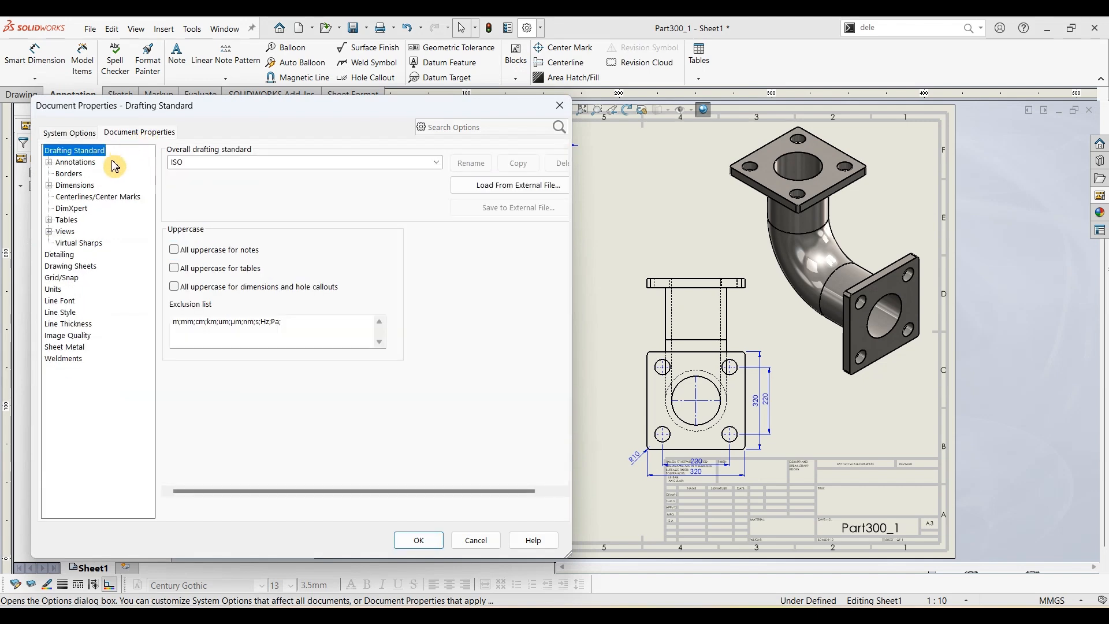
pyautogui.click(76, 186)
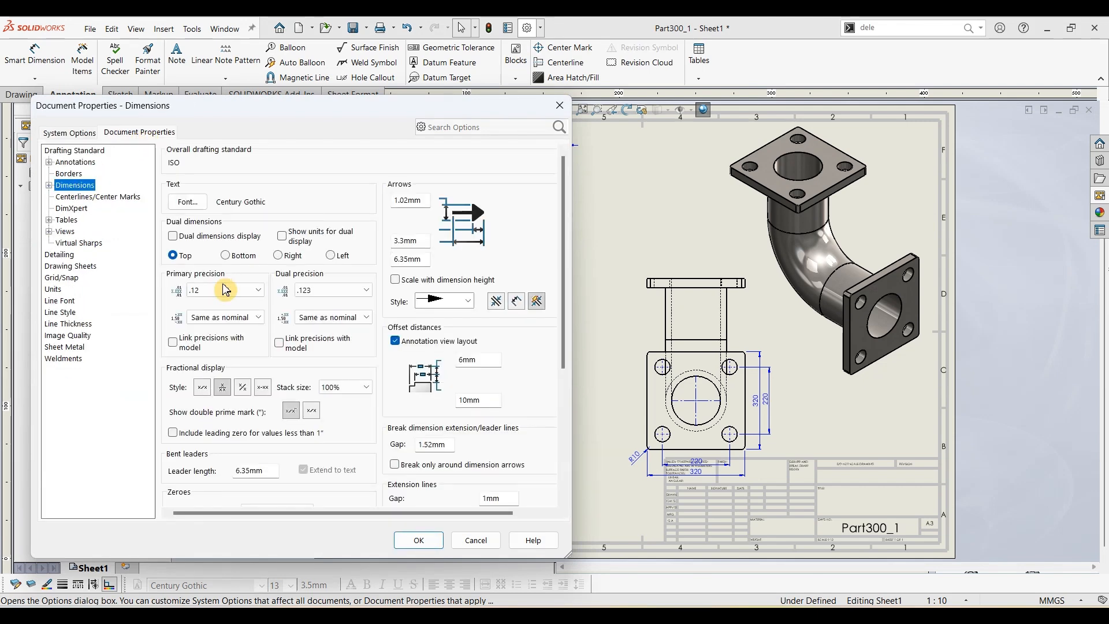
pyautogui.click(188, 202)
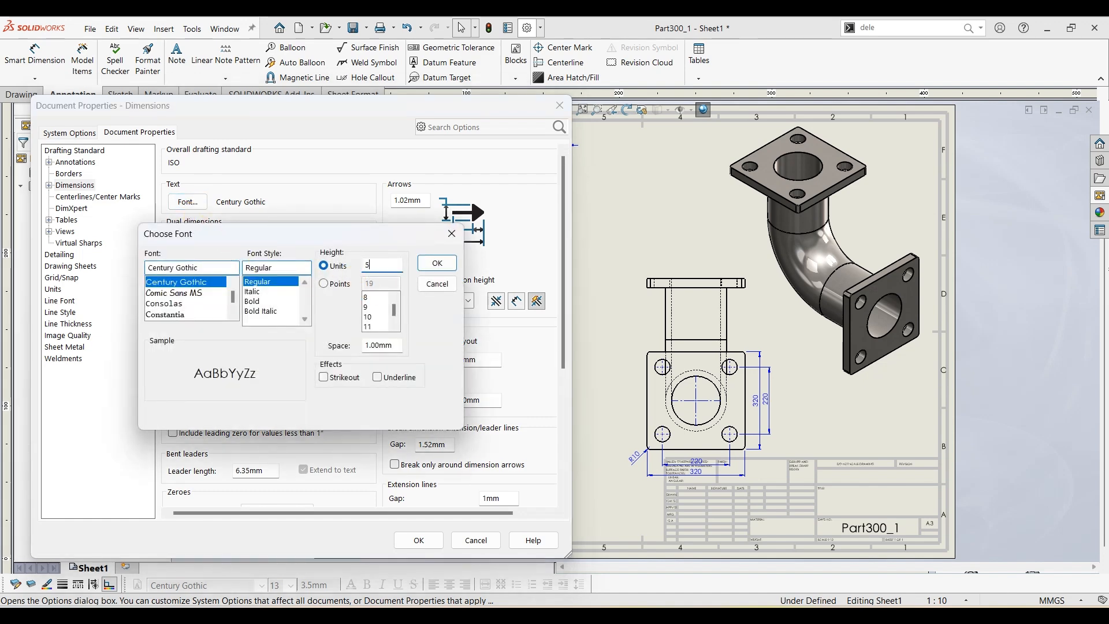
pyautogui.click(427, 264)
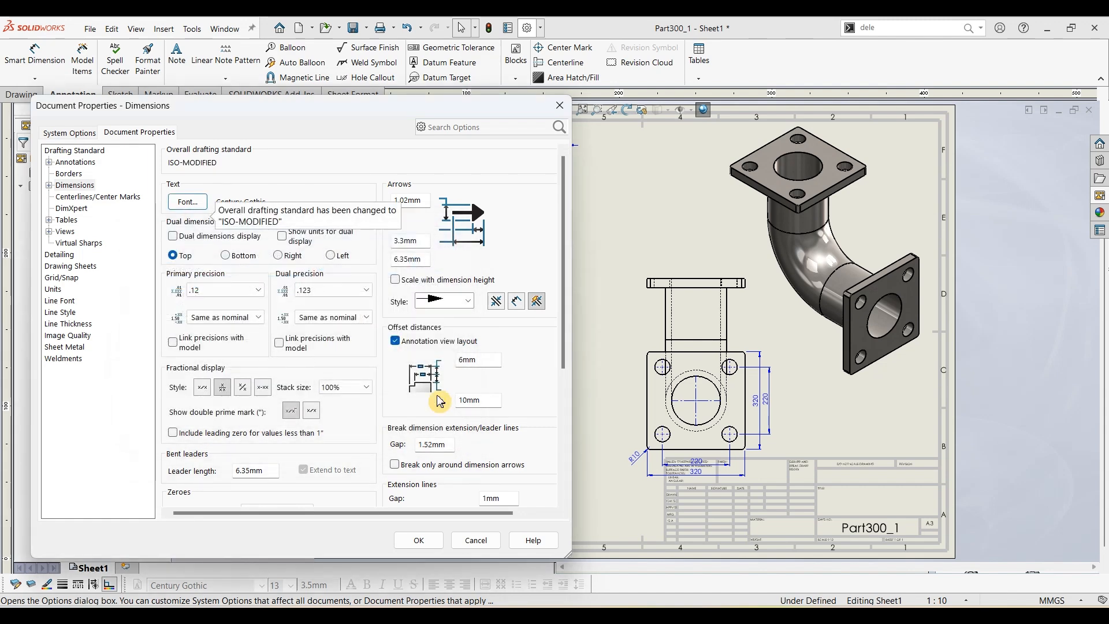
pyautogui.click(425, 538)
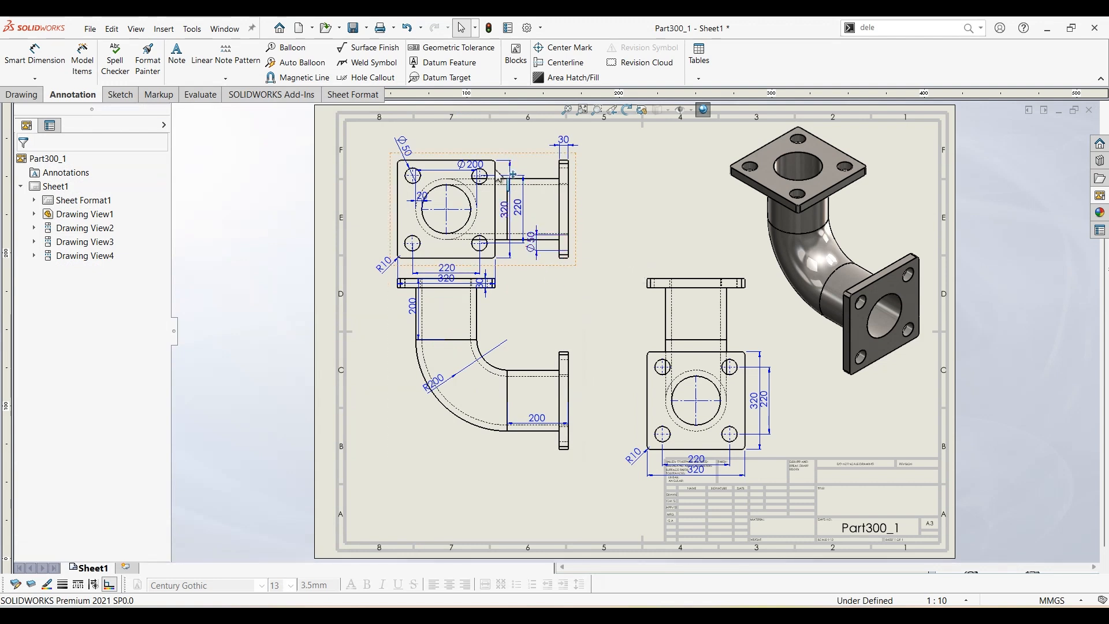
# Place the top view's Ø200, vertical 220 and 320, and lower Ø50 dimensions outside its outline, and the front view's 30 beside its upper flange
pyautogui.moveTo(482, 170); pyautogui.dragTo(454, 145)
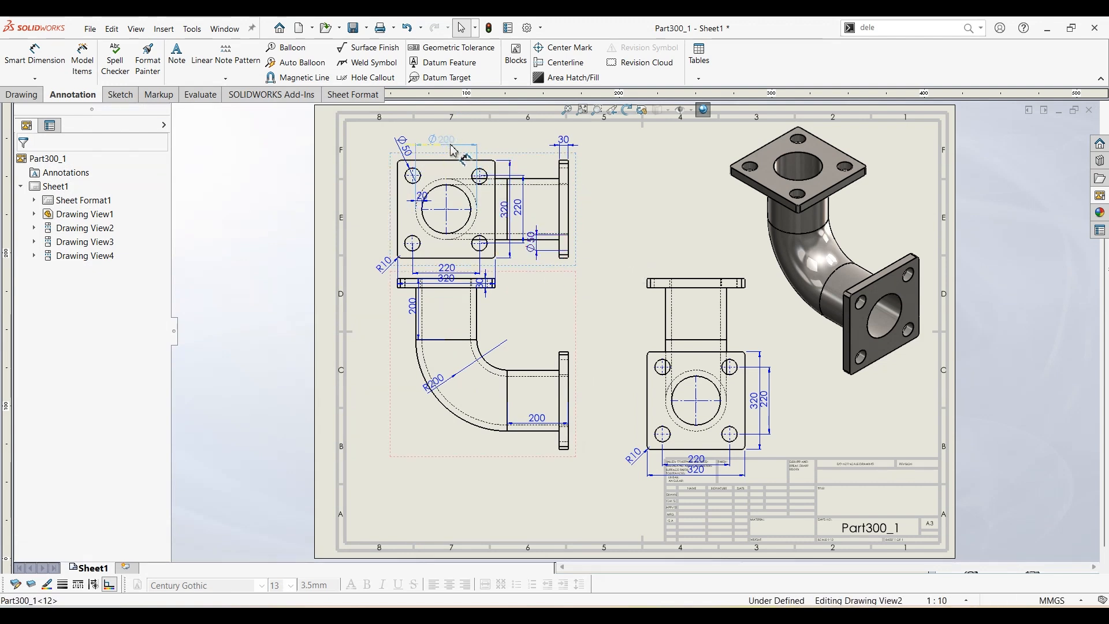
pyautogui.moveTo(521, 208); pyautogui.dragTo(590, 206)
pyautogui.moveTo(503, 211); pyautogui.dragTo(611, 212)
pyautogui.moveTo(530, 242)
pyautogui.mouseDown()
pyautogui.moveTo(546, 290)
pyautogui.moveTo(495, 290)
pyautogui.moveTo(512, 301)
pyautogui.mouseUp()
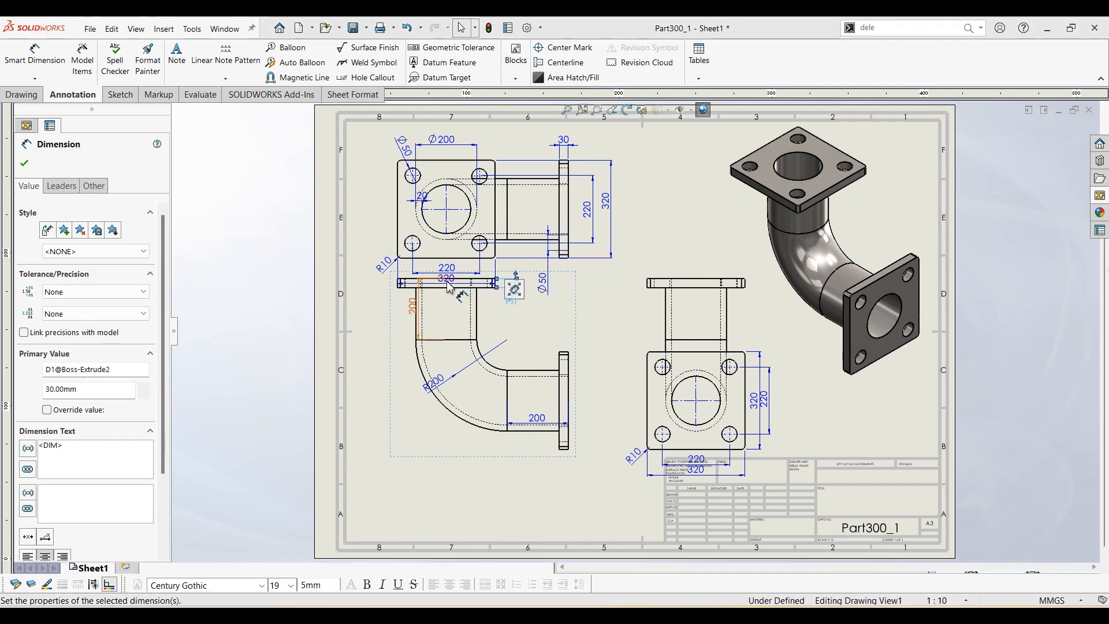
# Shift the front view down and place its R200 bend dimension and both 200 mm leg dimensions outside the elbow outline
pyautogui.moveTo(448, 284); pyautogui.dragTo(376, 339)
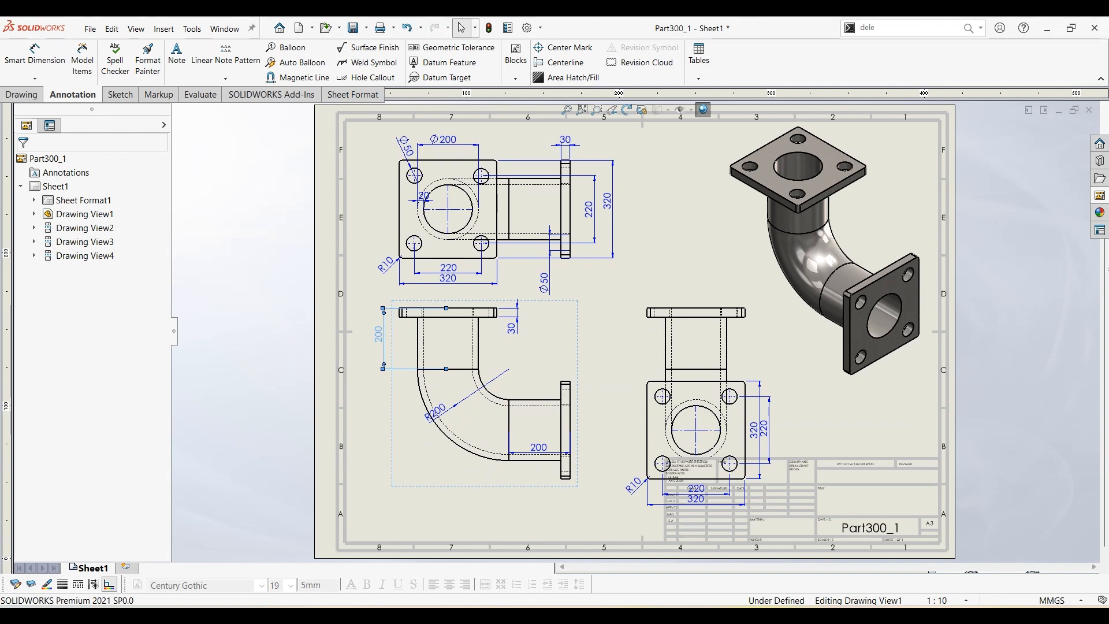
pyautogui.moveTo(437, 424); pyautogui.dragTo(397, 443)
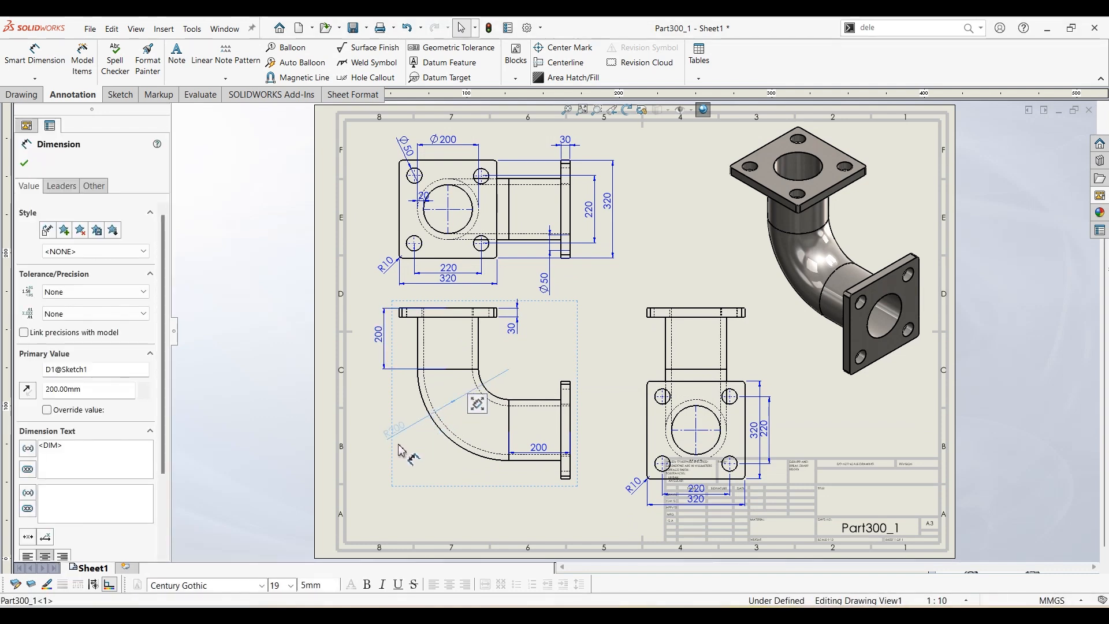
pyautogui.moveTo(546, 460); pyautogui.dragTo(550, 500)
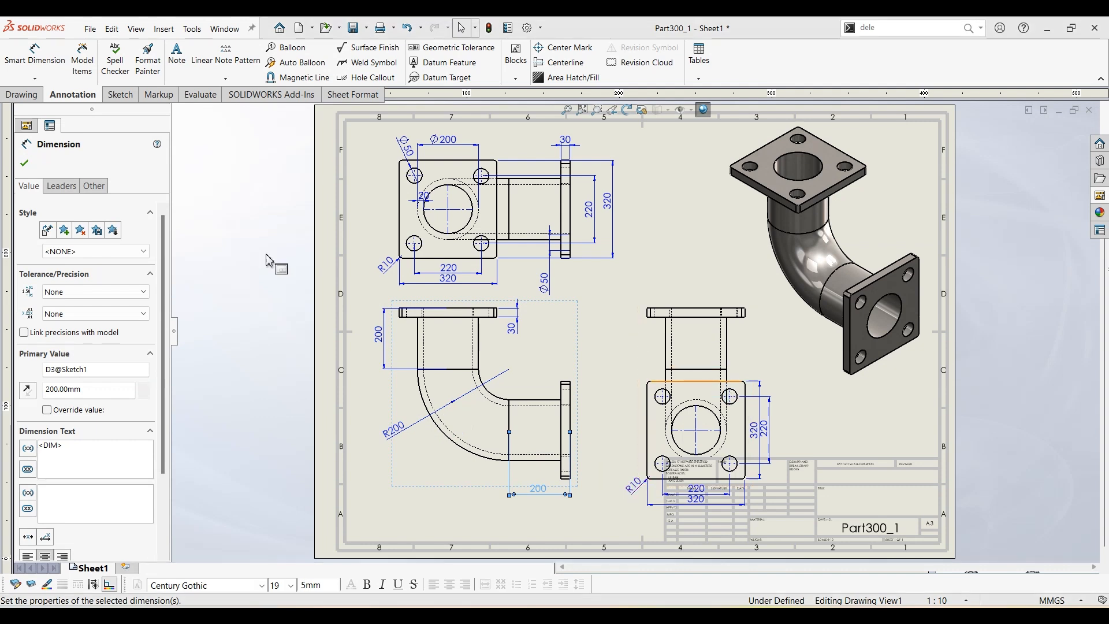
pyautogui.click(29, 166)
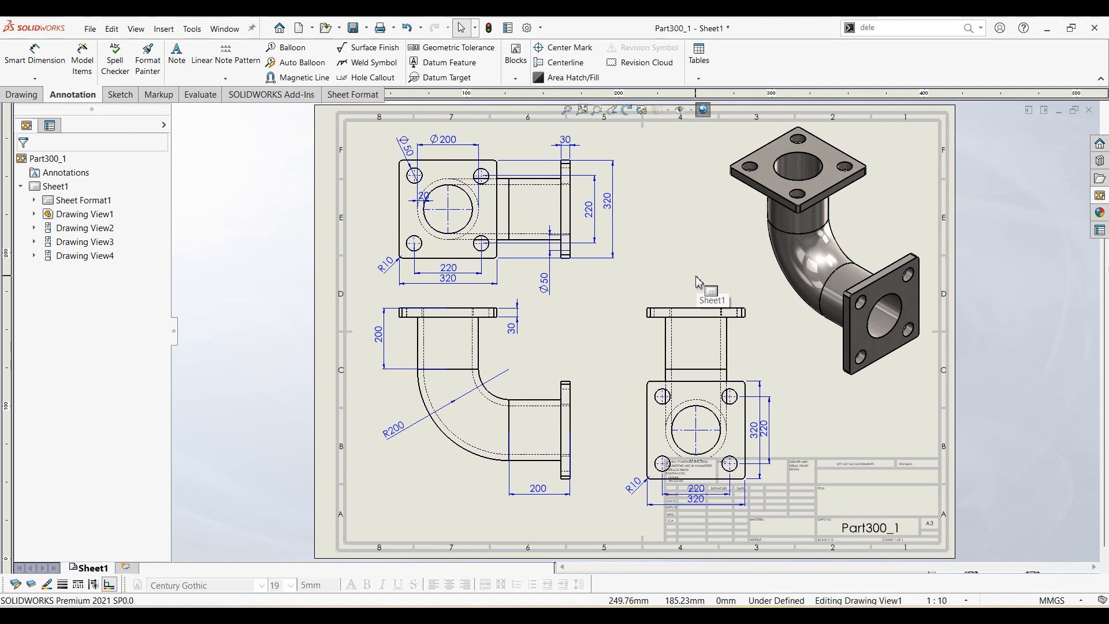
pyautogui.click(99, 29)
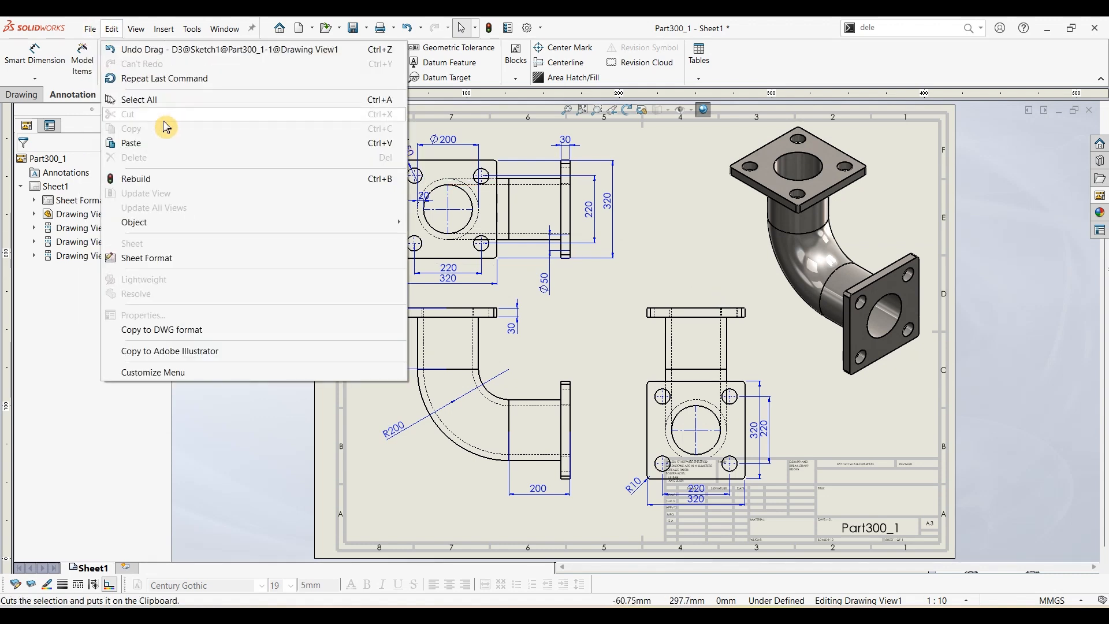
pyautogui.click(616, 322)
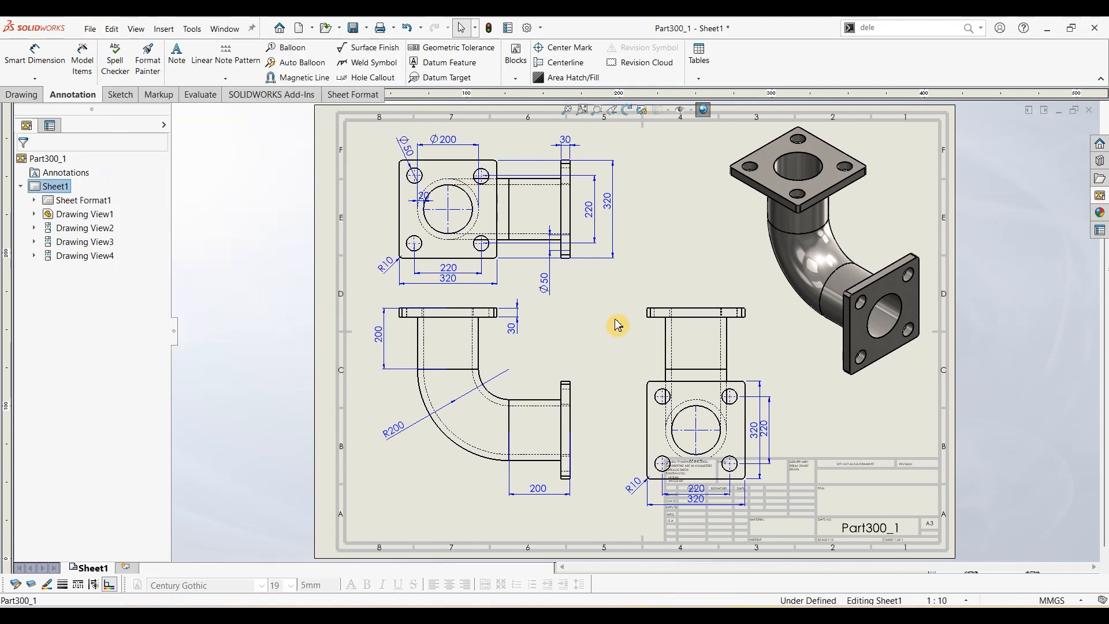